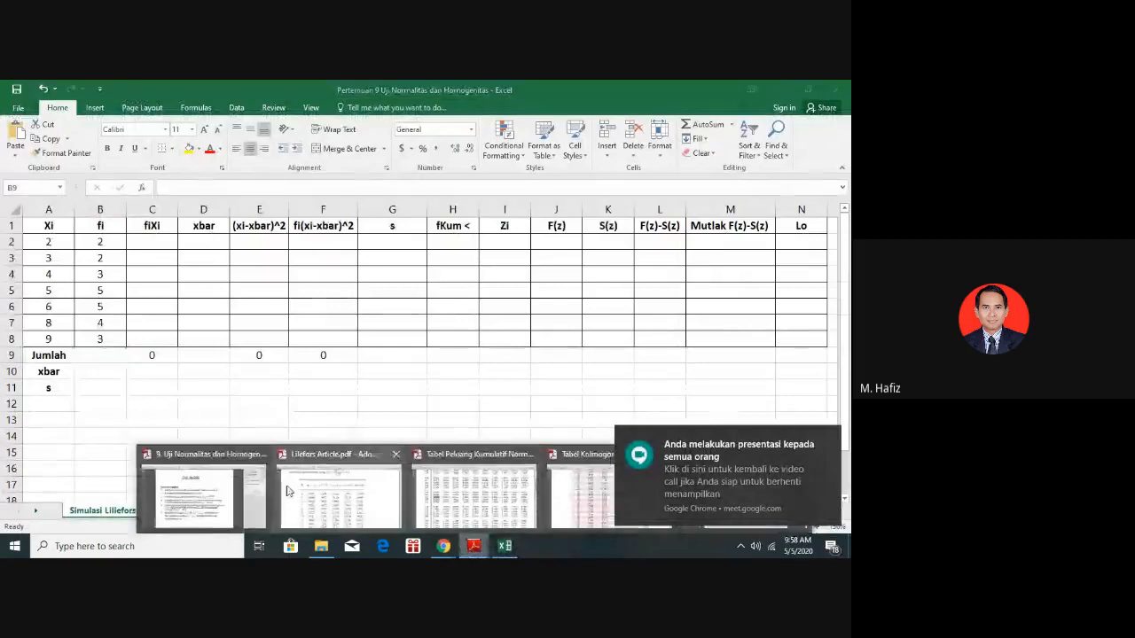
Switch to the normality and homogeneity PDF in Adobe Reader and review the Liliefors procedure, the Contoh Soal sample data and the descriptive table
{"action": "left_click", "coordinate": [204, 492]}
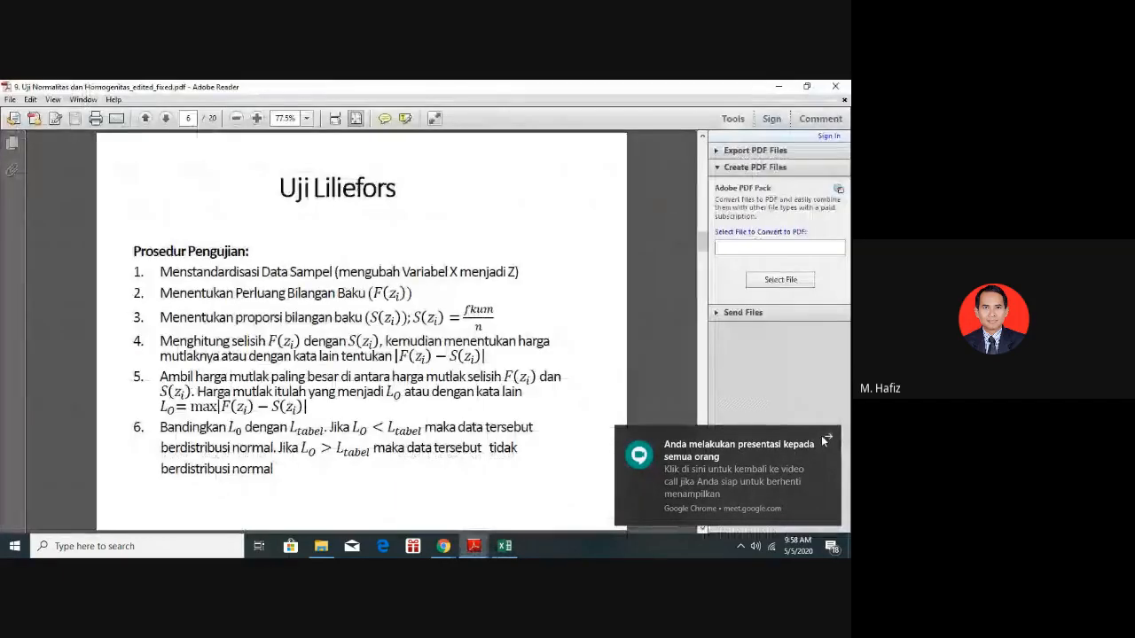
{"action": "left_click", "coordinate": [828, 438]}
{"action": "left_click", "coordinate": [702, 528]}
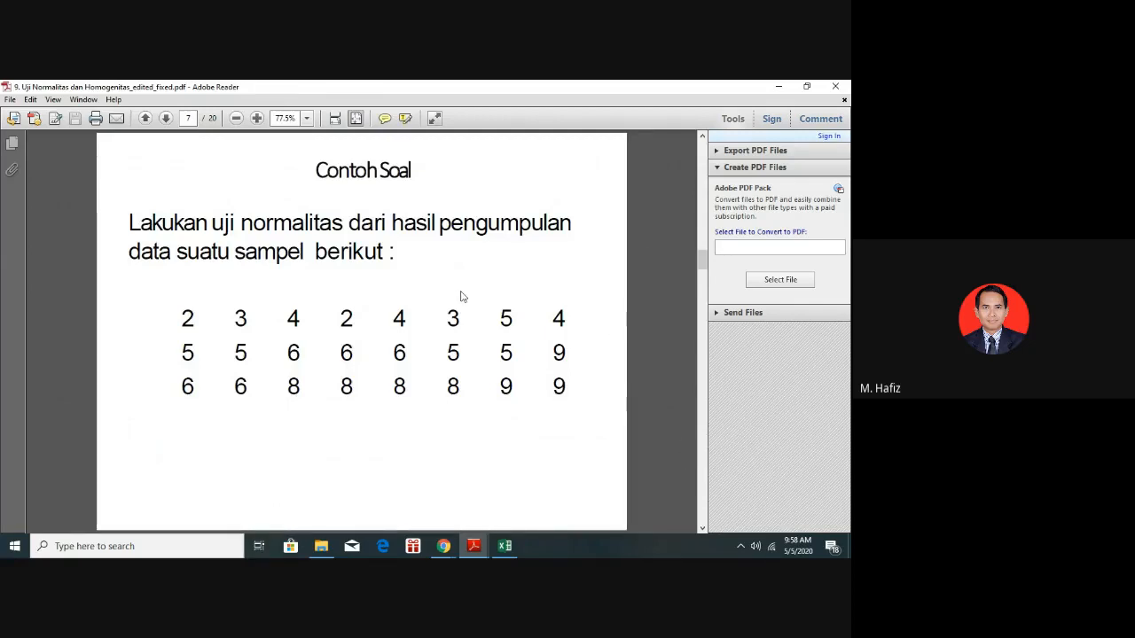
{"action": "left_click", "coordinate": [703, 530]}
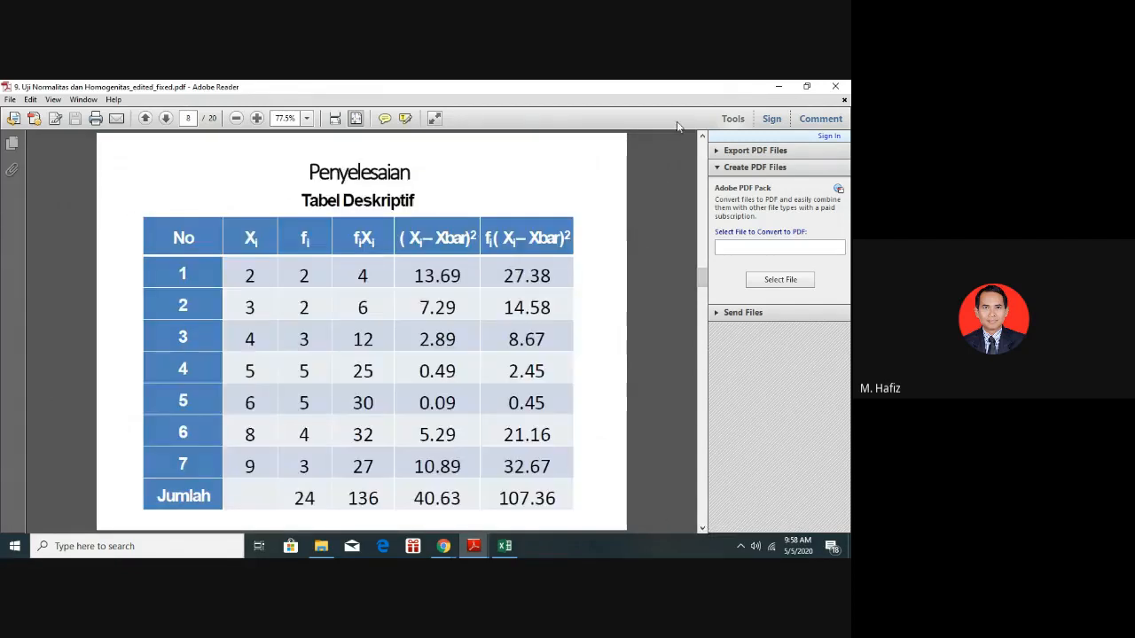
{"action": "left_click", "coordinate": [701, 135]}
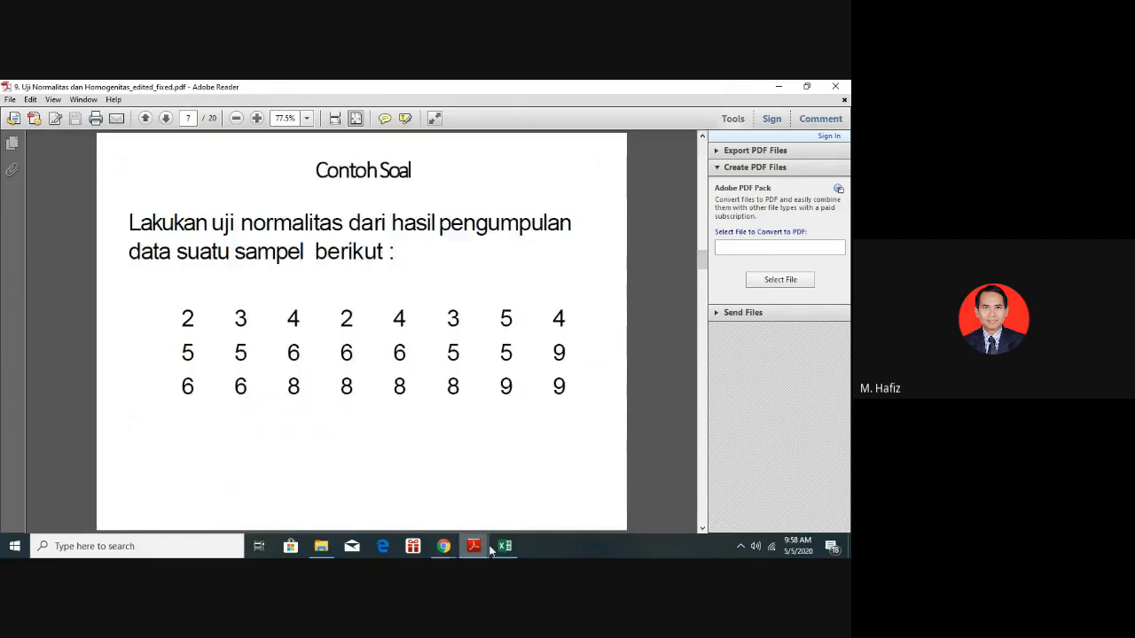
Compare the Xi and fi columns of the Simulasi Liliefors sheet in Excel with the Contoh Soal data in the PDF
{"action": "left_click", "coordinate": [502, 551]}
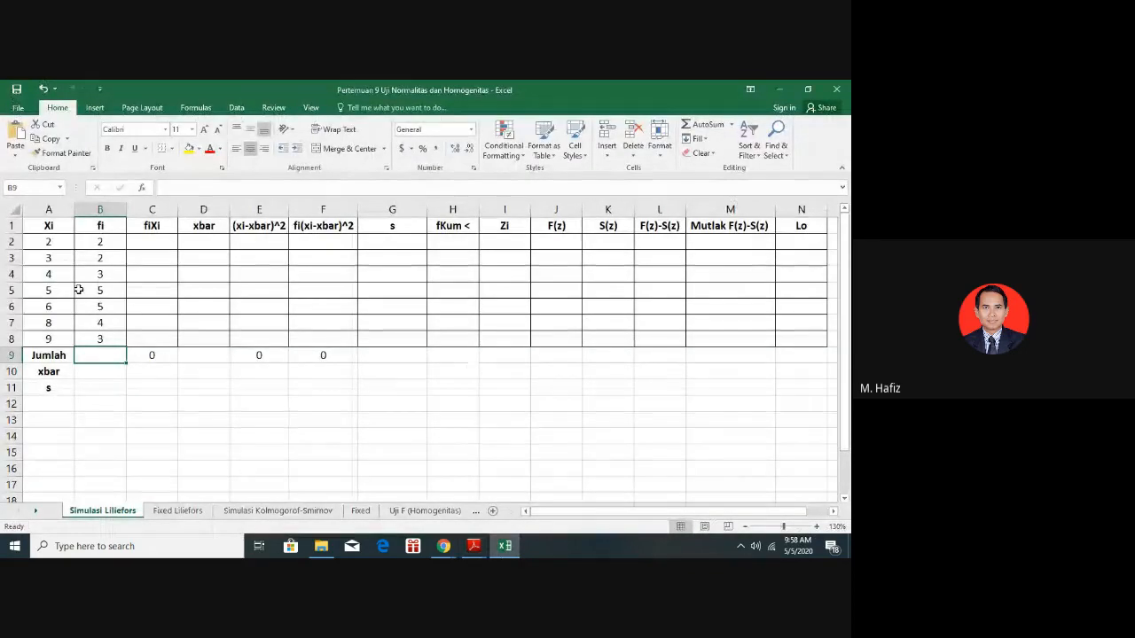
{"action": "left_click", "coordinate": [49, 245]}
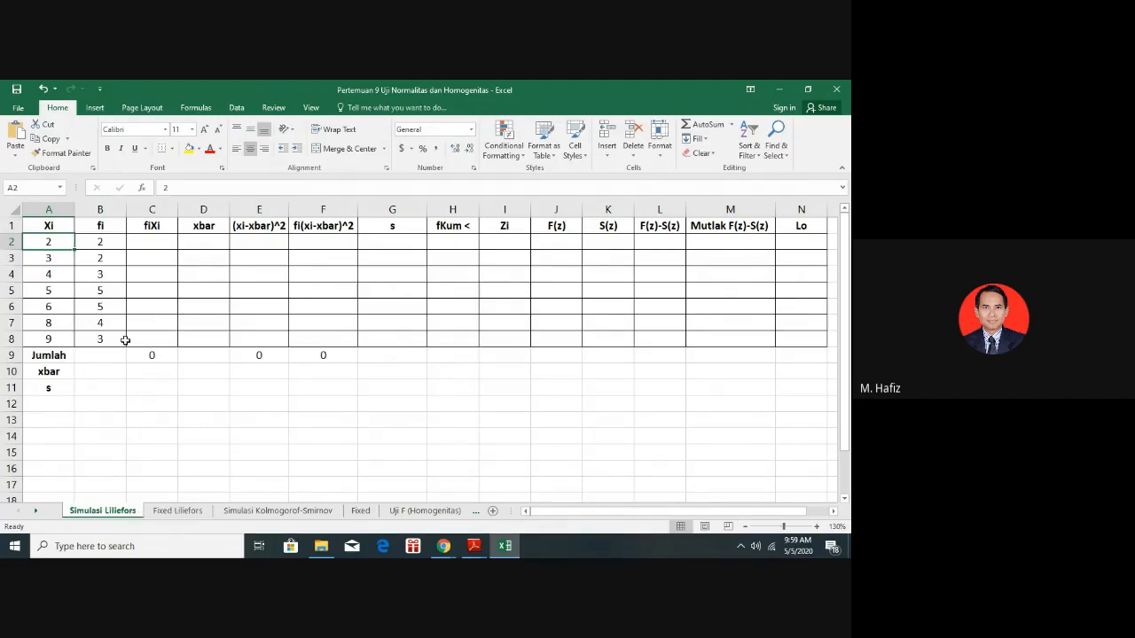
{"action": "left_click", "coordinate": [105, 255]}
{"action": "left_click", "coordinate": [62, 247]}
{"action": "left_click", "coordinate": [473, 550]}
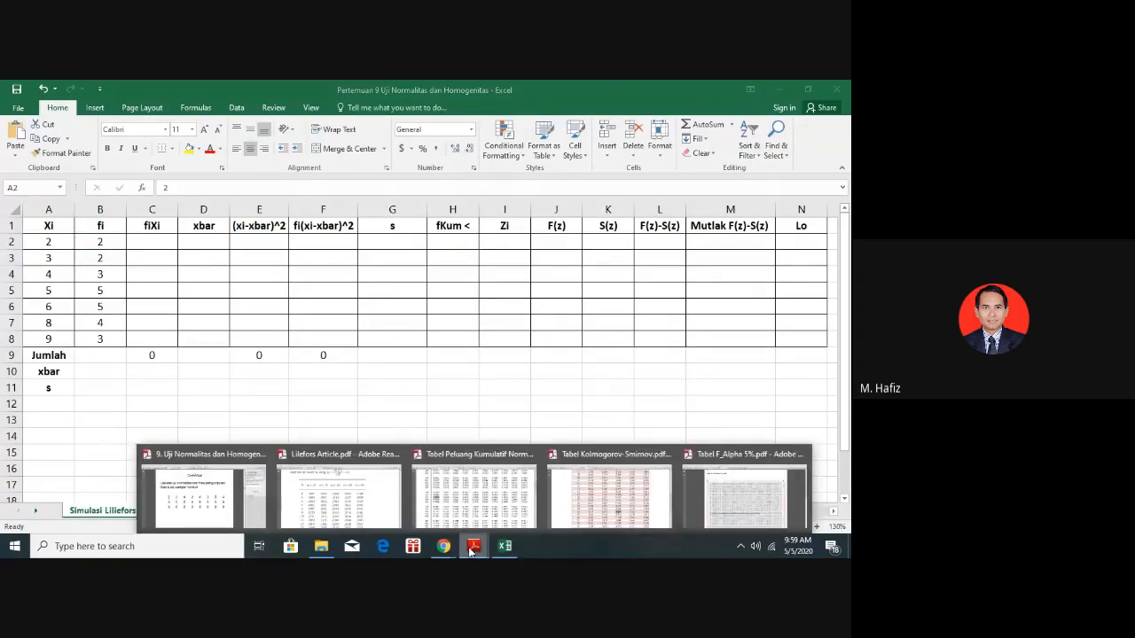
{"action": "left_click", "coordinate": [202, 497]}
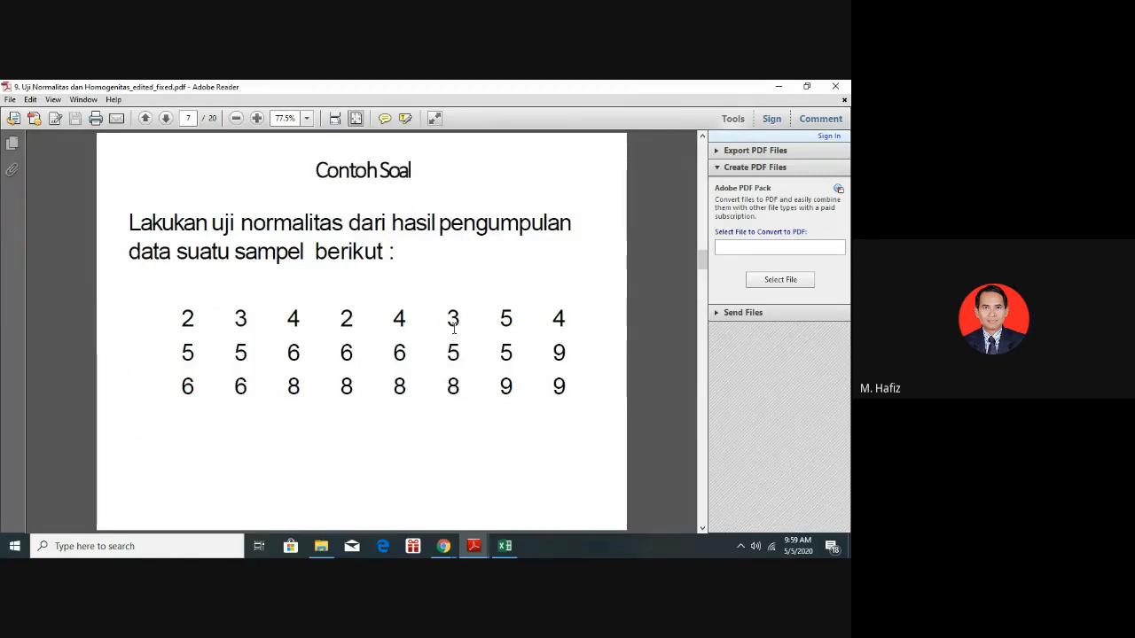
Return to Excel and examine each Xi value with its frequency fi in A2:B8 of the Simulasi Liliefors sheet
{"action": "left_click", "coordinate": [502, 546]}
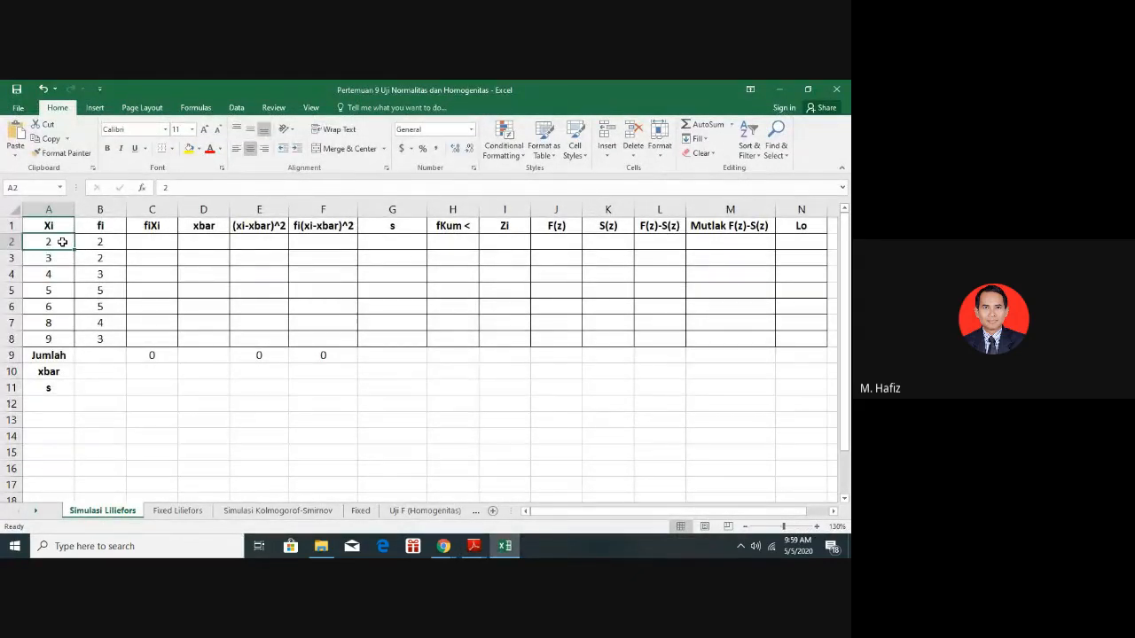
{"action": "left_click", "coordinate": [100, 242]}
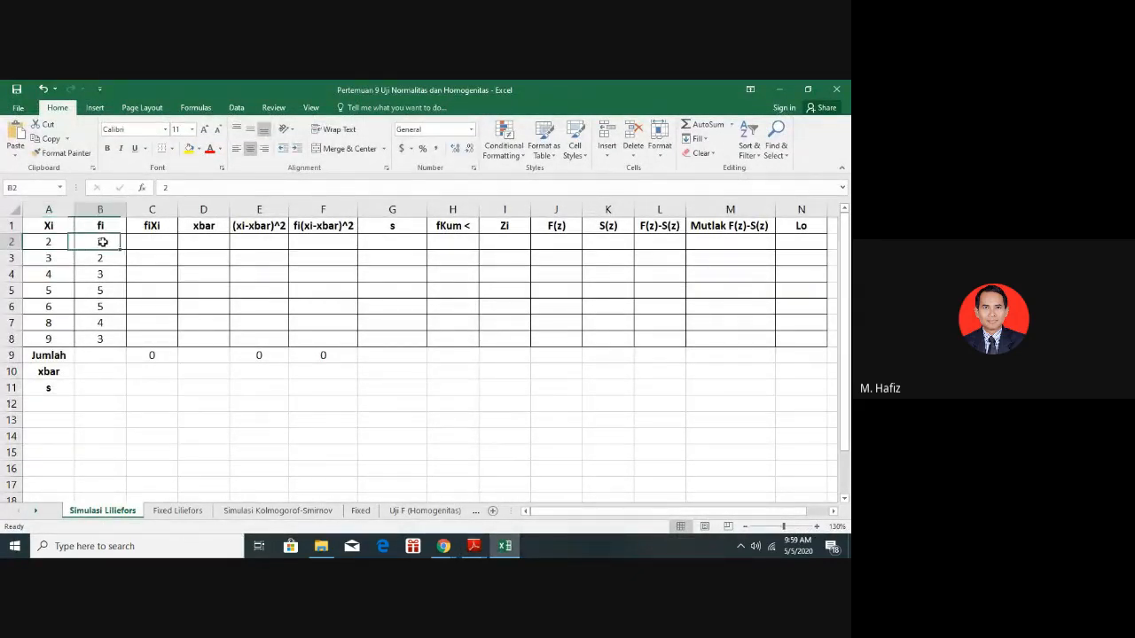
{"action": "left_click", "coordinate": [56, 261]}
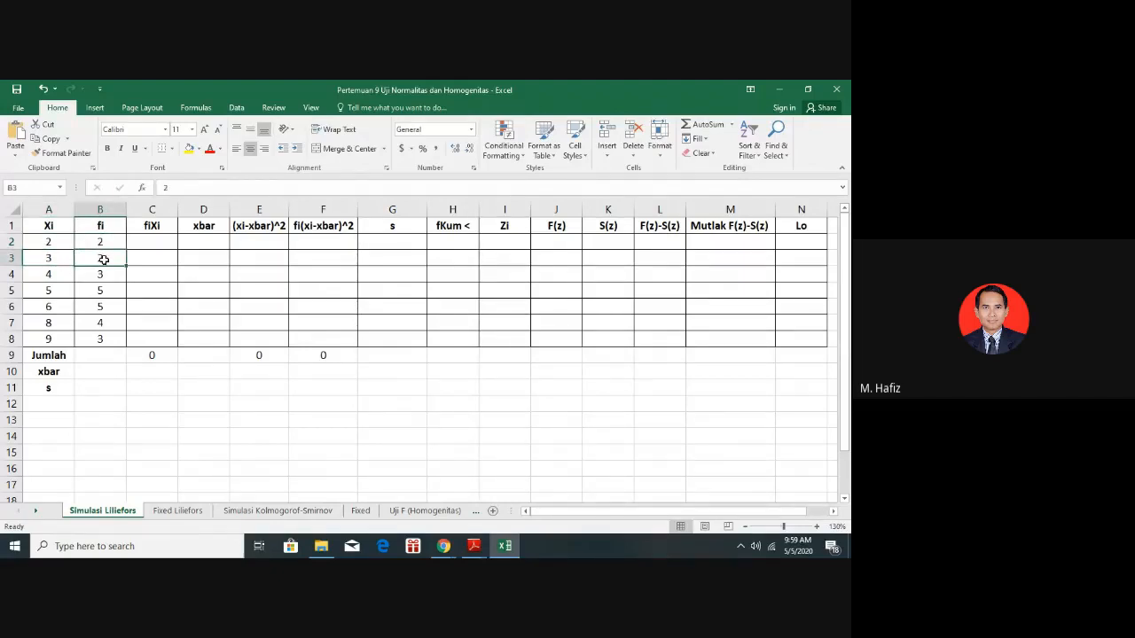
{"action": "left_click", "coordinate": [60, 274]}
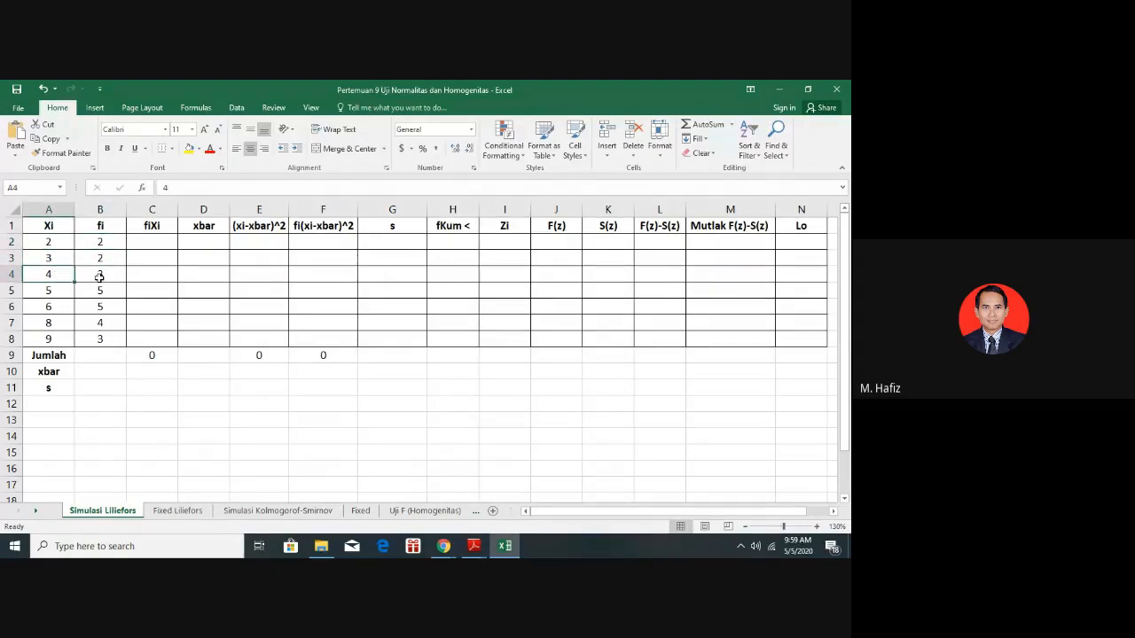
{"action": "left_click", "coordinate": [99, 278]}
{"action": "left_click", "coordinate": [50, 302]}
{"action": "left_click", "coordinate": [98, 292]}
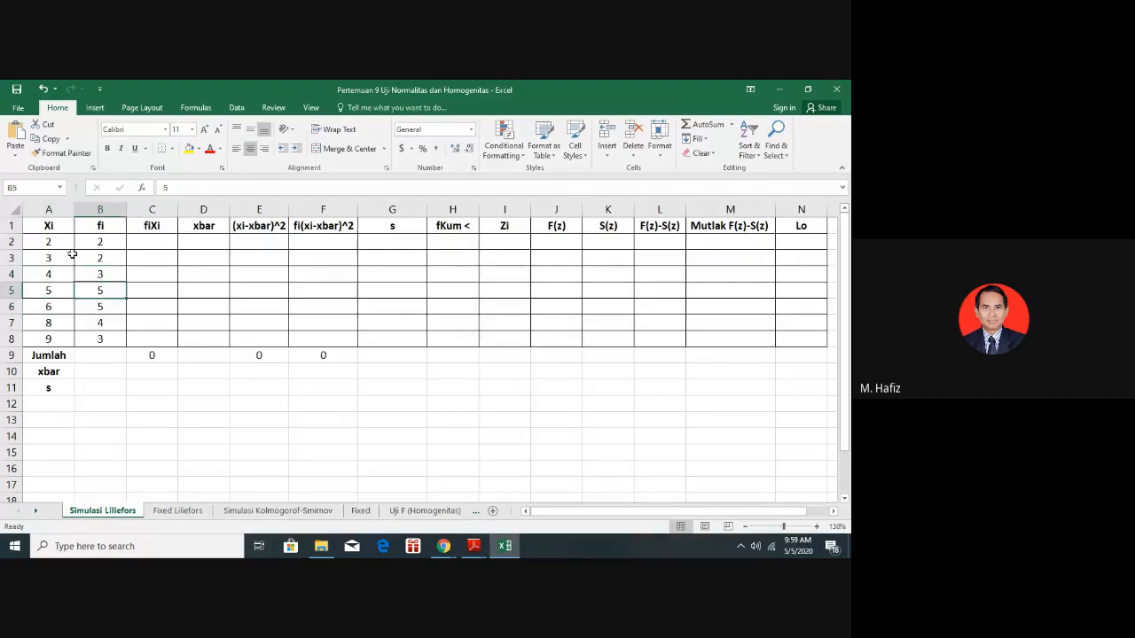
{"action": "left_click_drag", "start_coordinate": [51, 241], "coordinate": [98, 341]}
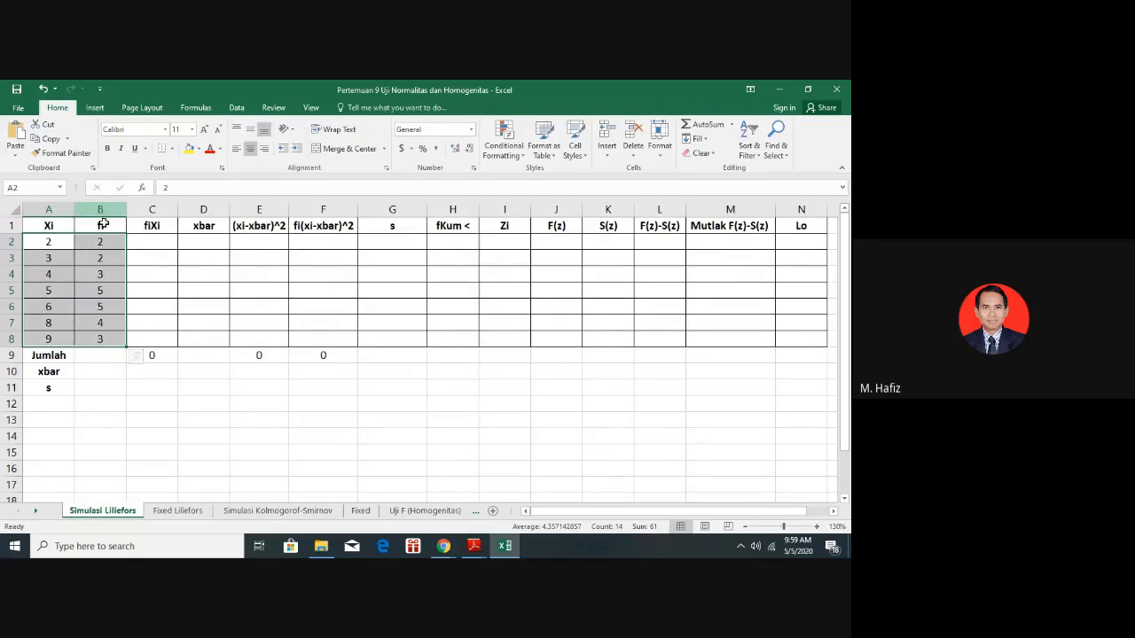
Examine the fiXi and Zi columns and the xbar and s rows below the Liliefors table
{"action": "left_click", "coordinate": [157, 245]}
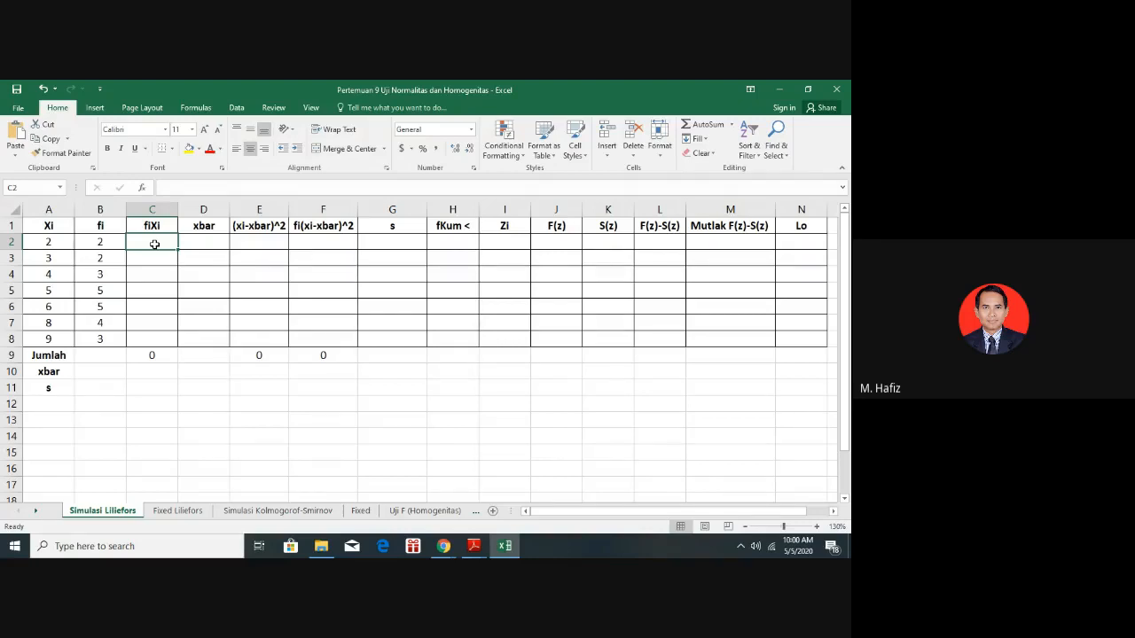
{"action": "left_click", "coordinate": [61, 372]}
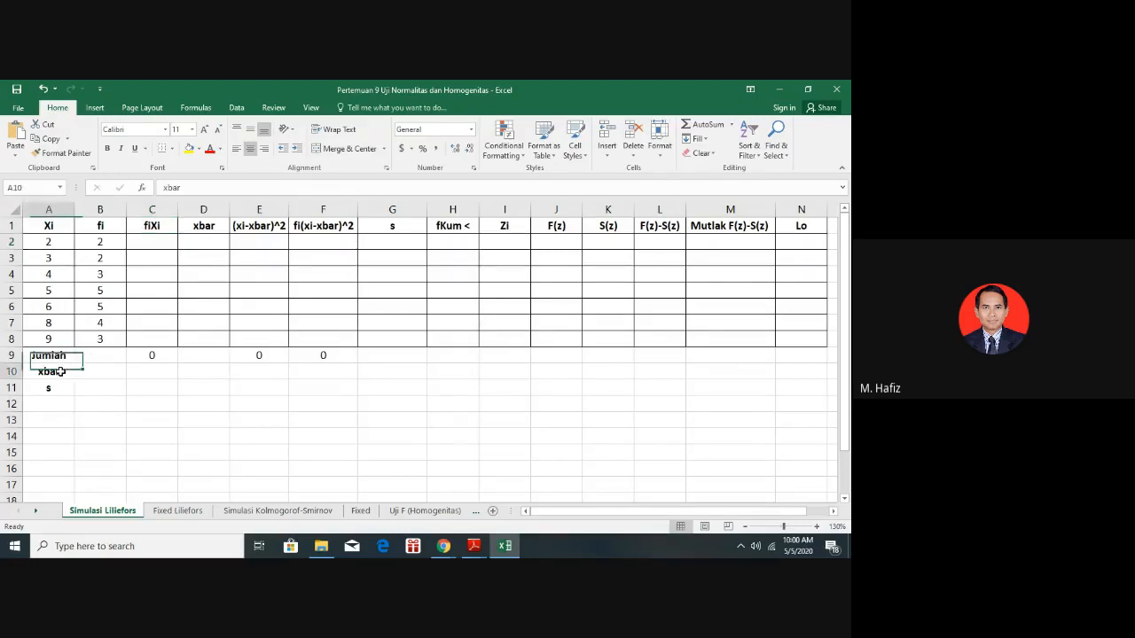
{"action": "left_click", "coordinate": [49, 387]}
{"action": "left_click", "coordinate": [51, 374]}
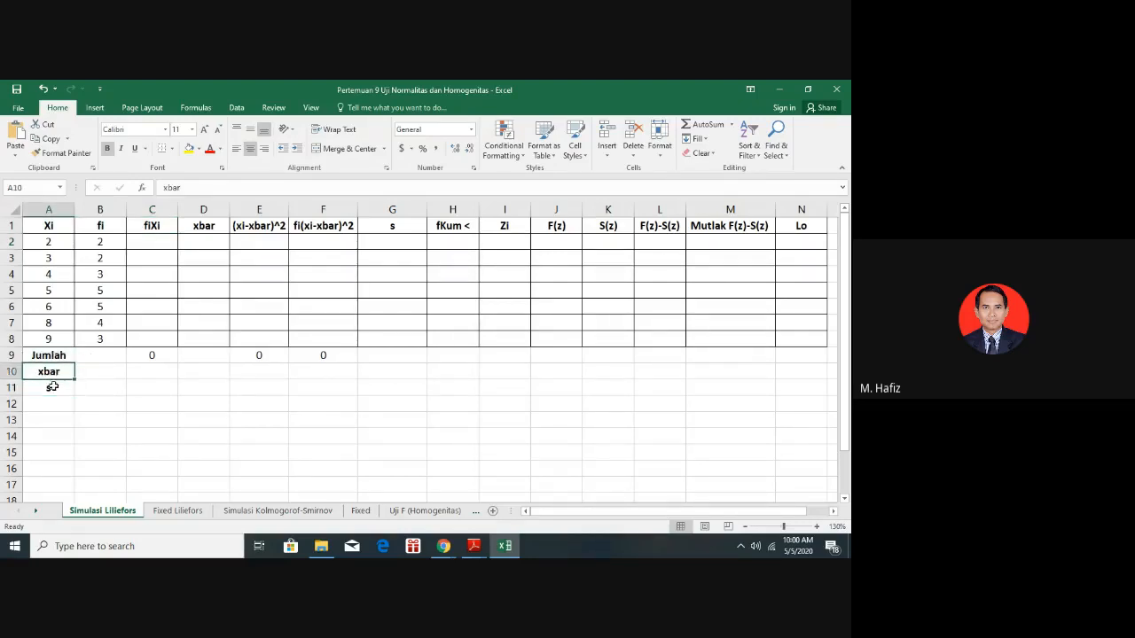
{"action": "left_click", "coordinate": [53, 389]}
{"action": "left_click", "coordinate": [53, 374]}
{"action": "left_click", "coordinate": [54, 392]}
{"action": "left_click", "coordinate": [52, 377]}
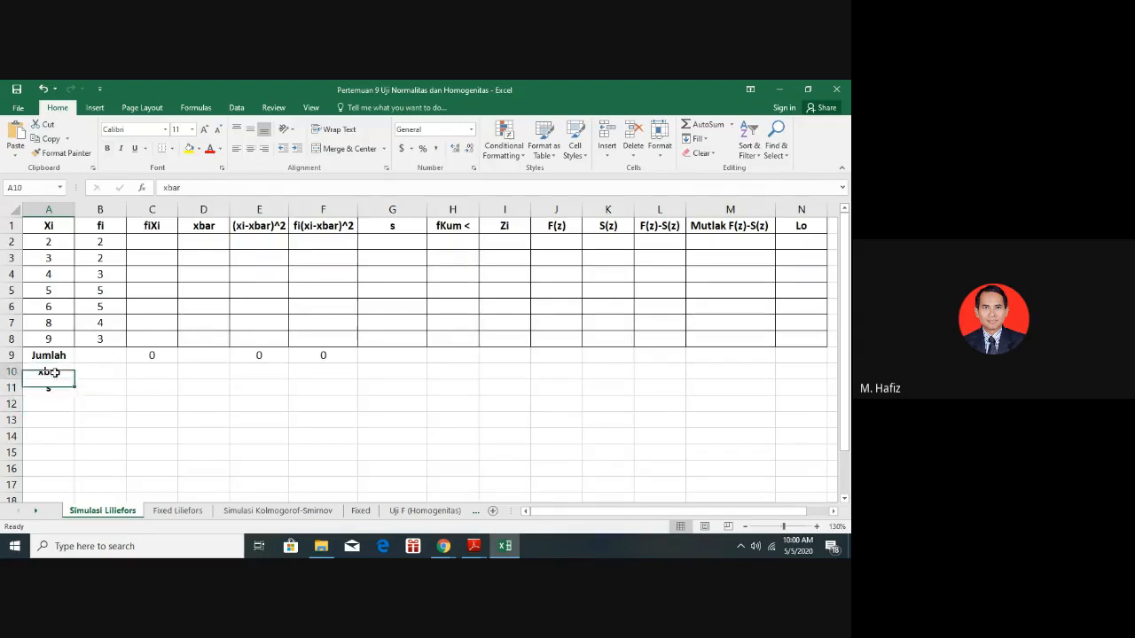
{"action": "left_click", "coordinate": [506, 239]}
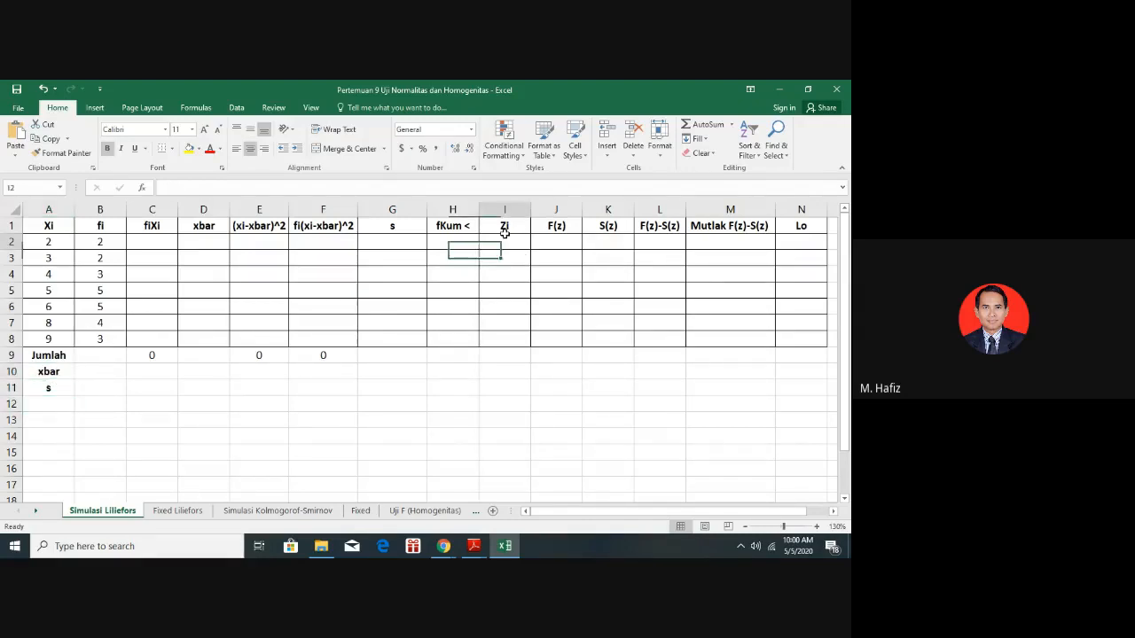
{"action": "left_click", "coordinate": [505, 227]}
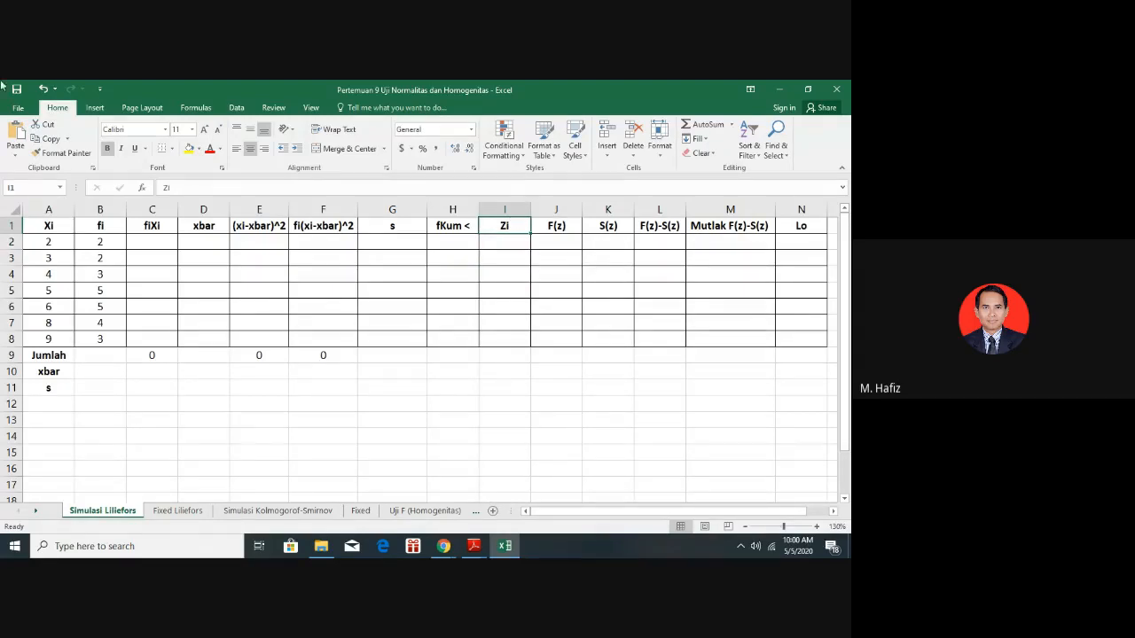
{"action": "left_click", "coordinate": [73, 387]}
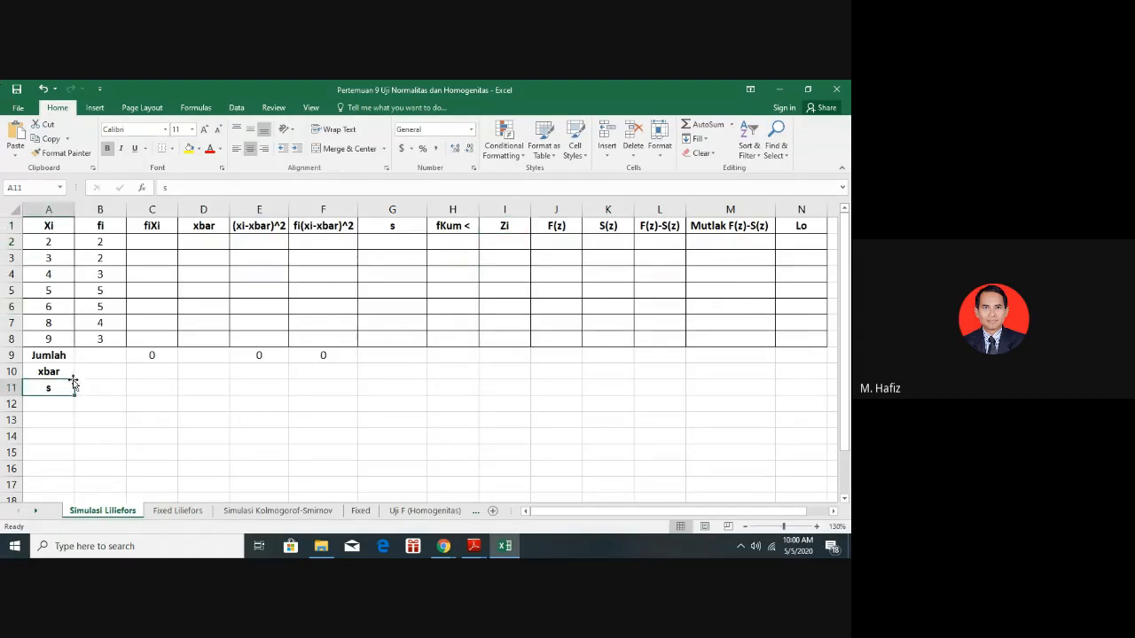
{"action": "left_click", "coordinate": [49, 415]}
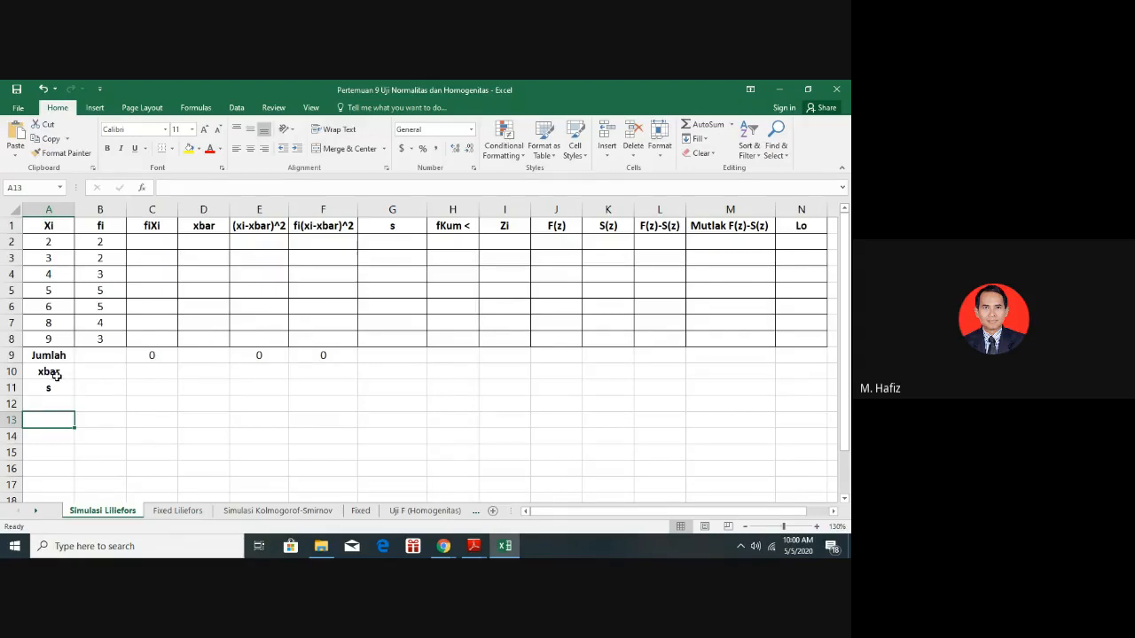
Open the Uji F (Homogenitas) sheet and review the full Eksperimen and Kontrol data columns
{"action": "left_click", "coordinate": [403, 512]}
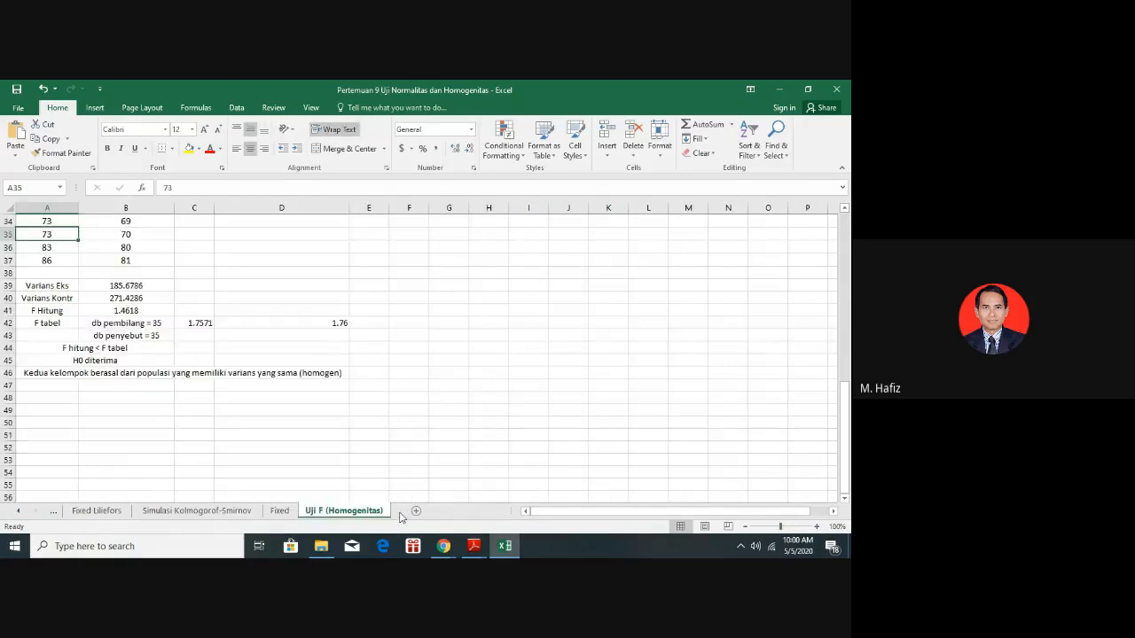
{"action": "scroll", "coordinate": [436, 346], "scroll_direction": "up", "scroll_amount": 11}
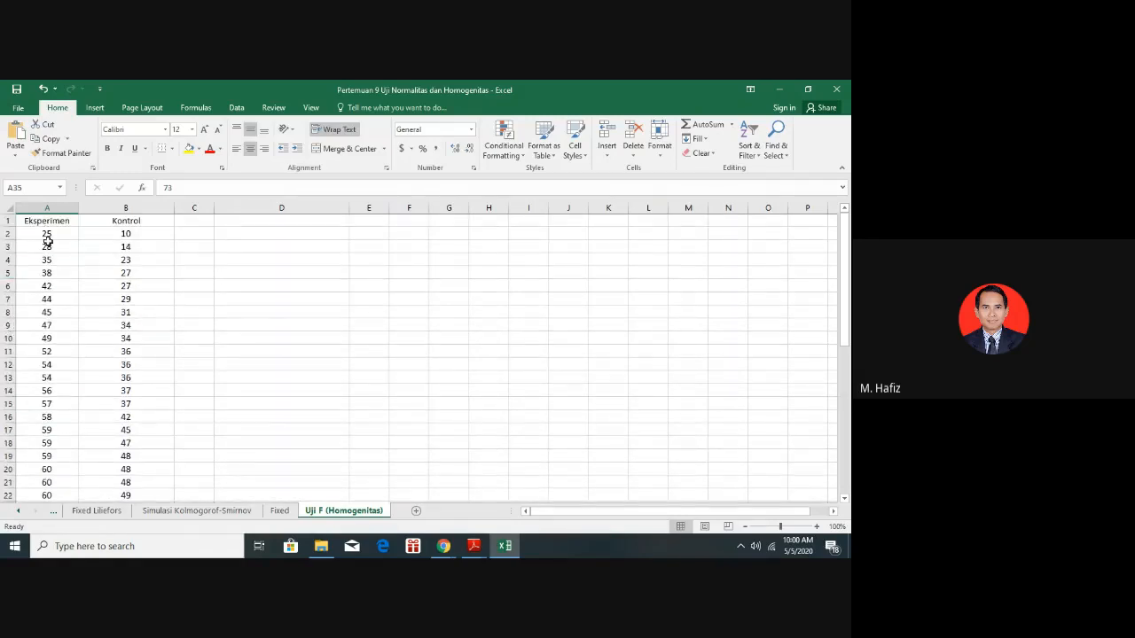
{"action": "scroll", "coordinate": [67, 406], "scroll_direction": "down", "scroll_amount": 4}
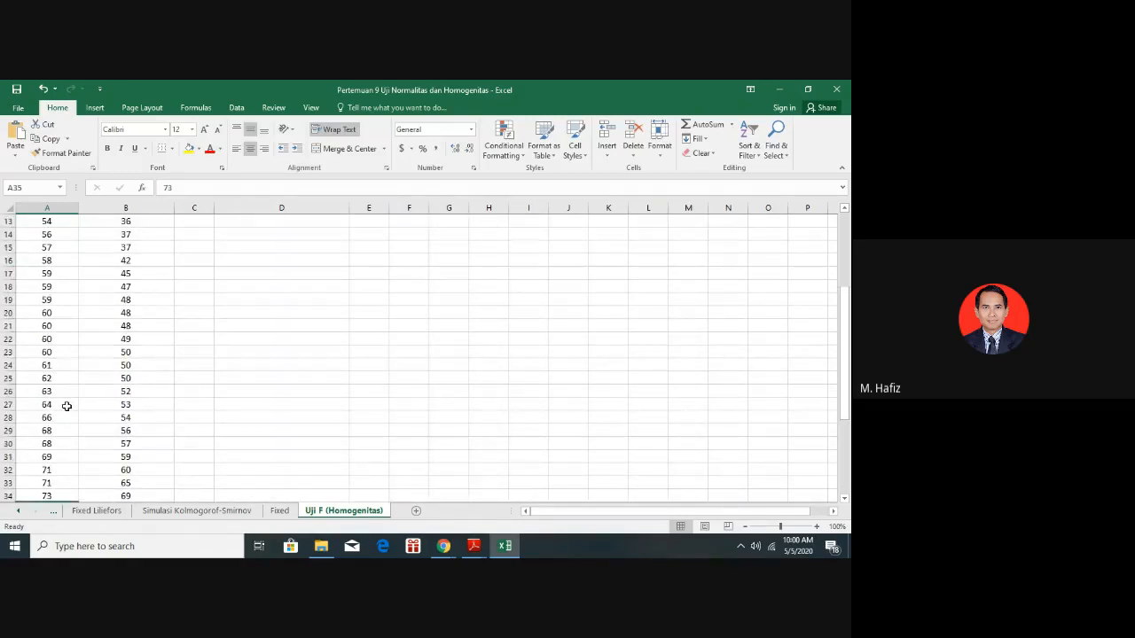
{"action": "scroll", "coordinate": [67, 405], "scroll_direction": "down", "scroll_amount": 6}
{"action": "scroll", "coordinate": [65, 405], "scroll_direction": "up", "scroll_amount": 10}
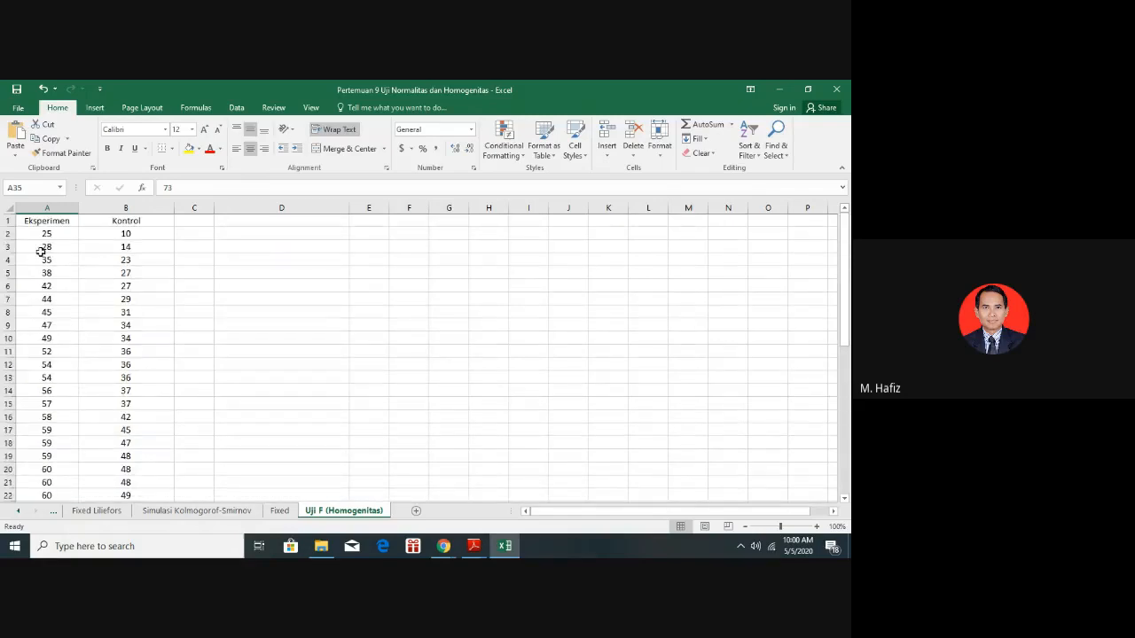
Calculate the mean of the Eksperimen data in cell E2 with =AVERAGE(A2:A37)
{"action": "left_click", "coordinate": [367, 233]}
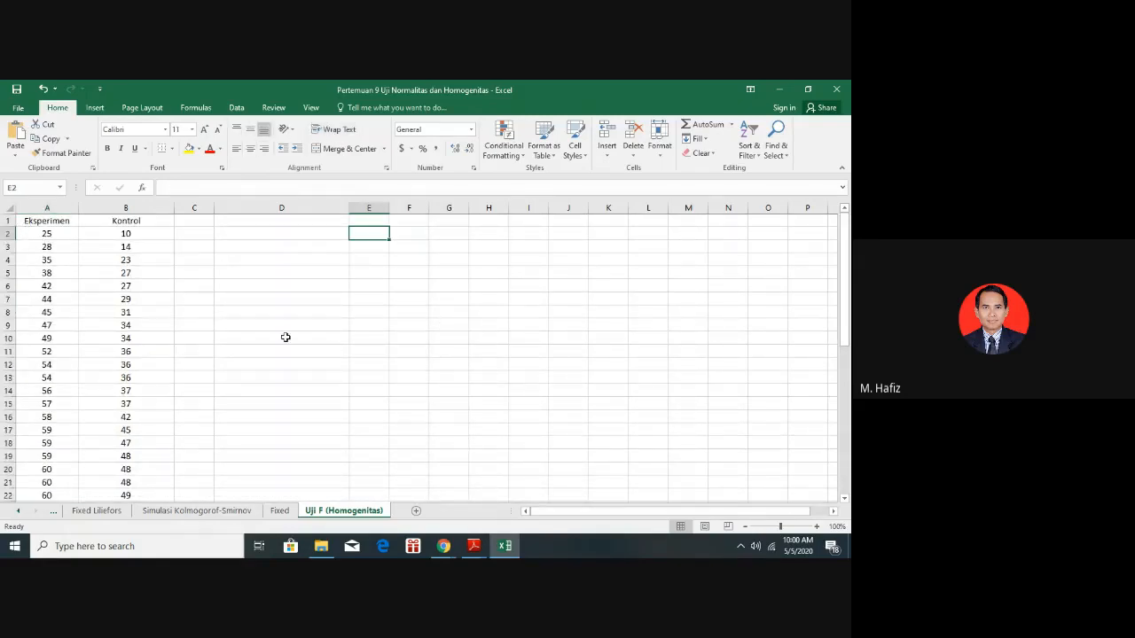
{"action": "scroll", "coordinate": [285, 337], "scroll_direction": "down", "scroll_amount": 2}
{"action": "scroll", "coordinate": [285, 337], "scroll_direction": "up", "scroll_amount": 2}
{"action": "type", "text": "="}
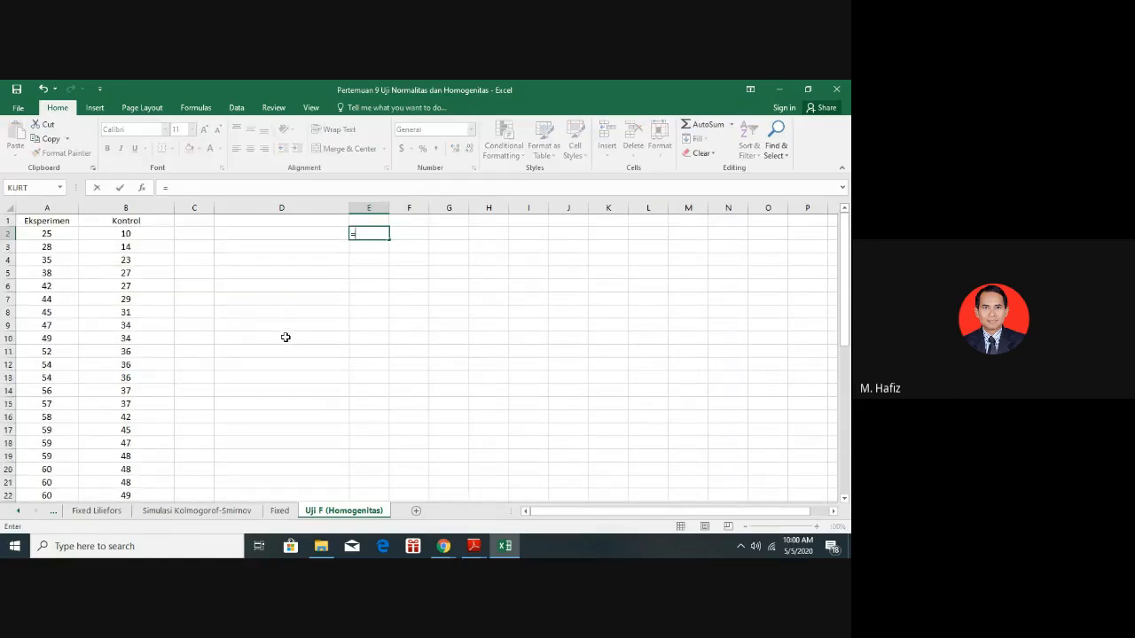
{"action": "type", "text": "average"}
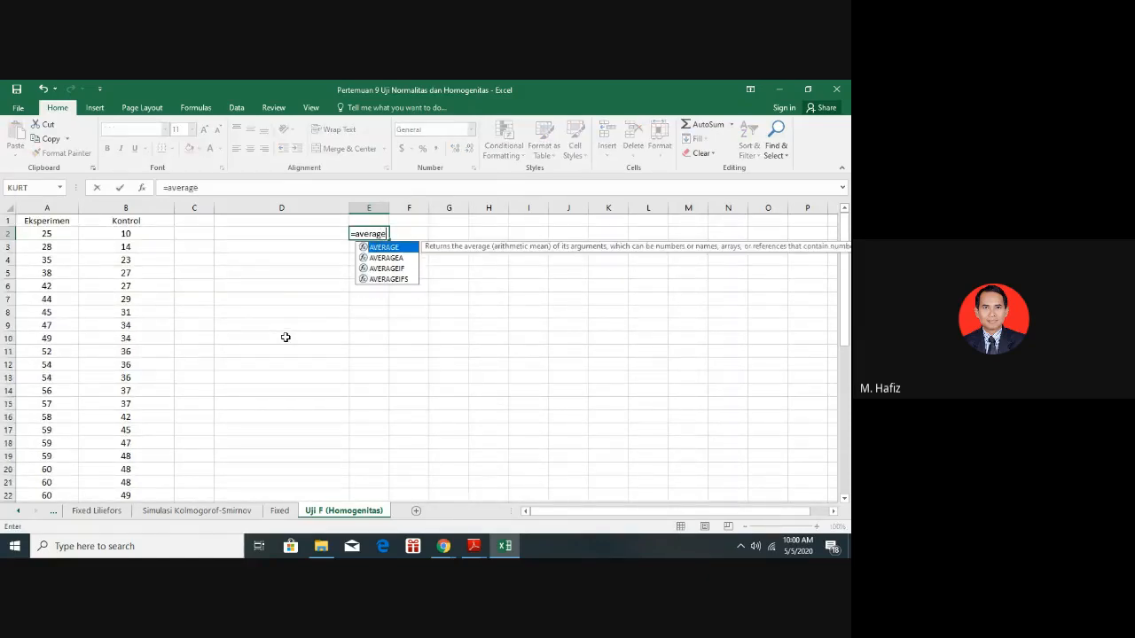
{"action": "type", "text": "("}
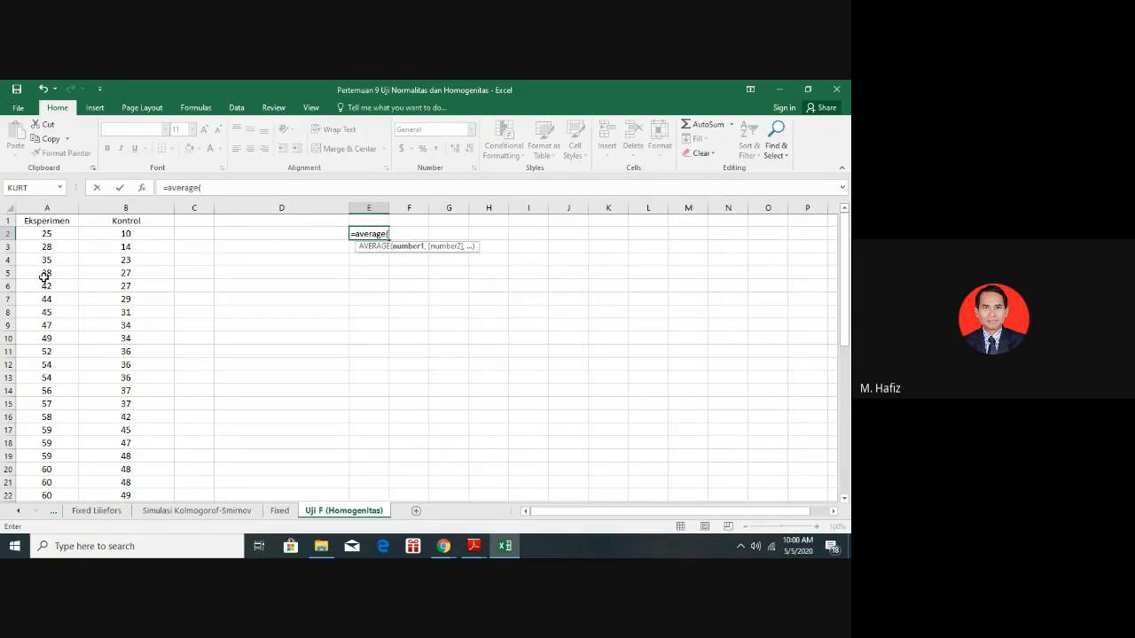
{"action": "left_click_drag", "start_coordinate": [40, 235], "coordinate": [52, 456]}
{"action": "key", "text": "Return"}
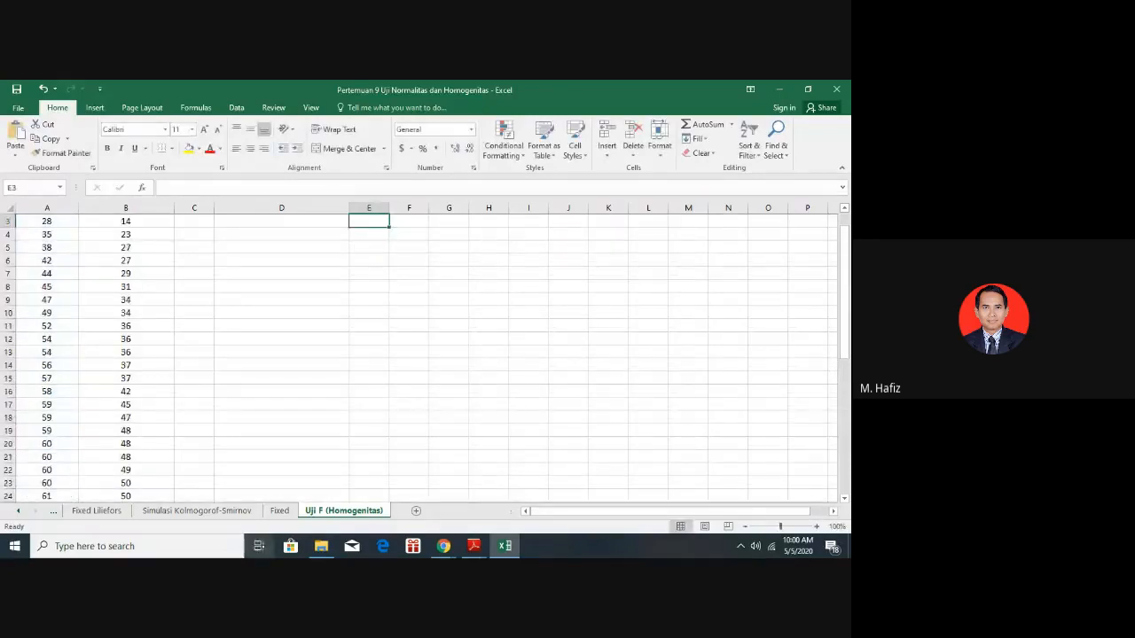
{"action": "scroll", "coordinate": [391, 414], "scroll_direction": "up", "scroll_amount": 1}
{"action": "left_click", "coordinate": [375, 235]}
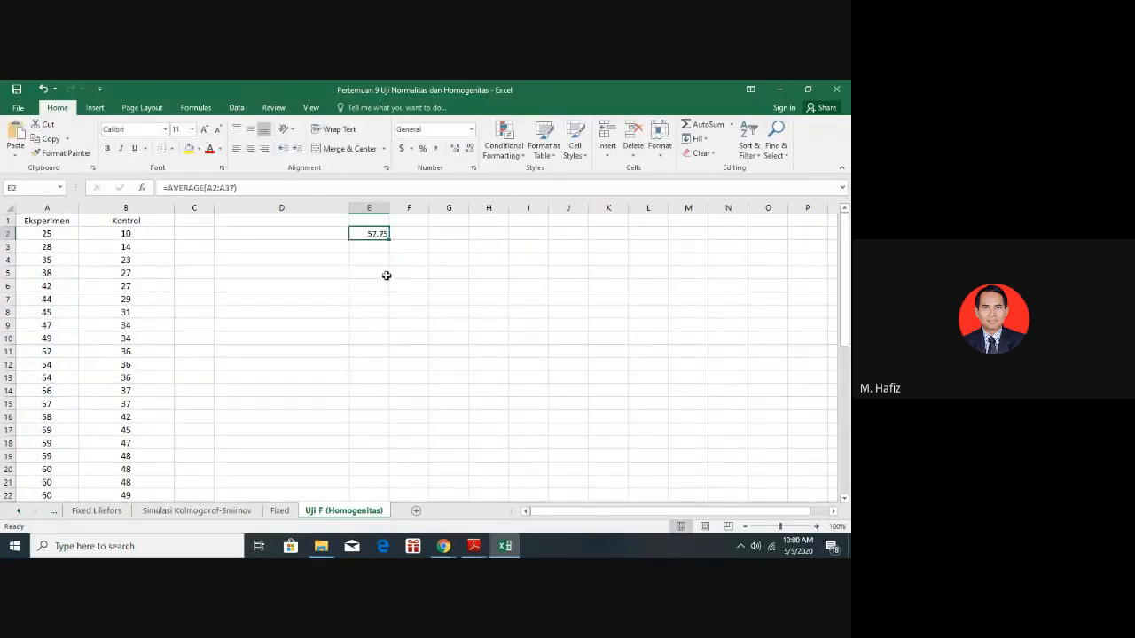
Begin a standard deviation formula with =stdev in cell E3, below the Eksperimen mean
{"action": "left_click", "coordinate": [378, 246]}
{"action": "type", "text": "="}
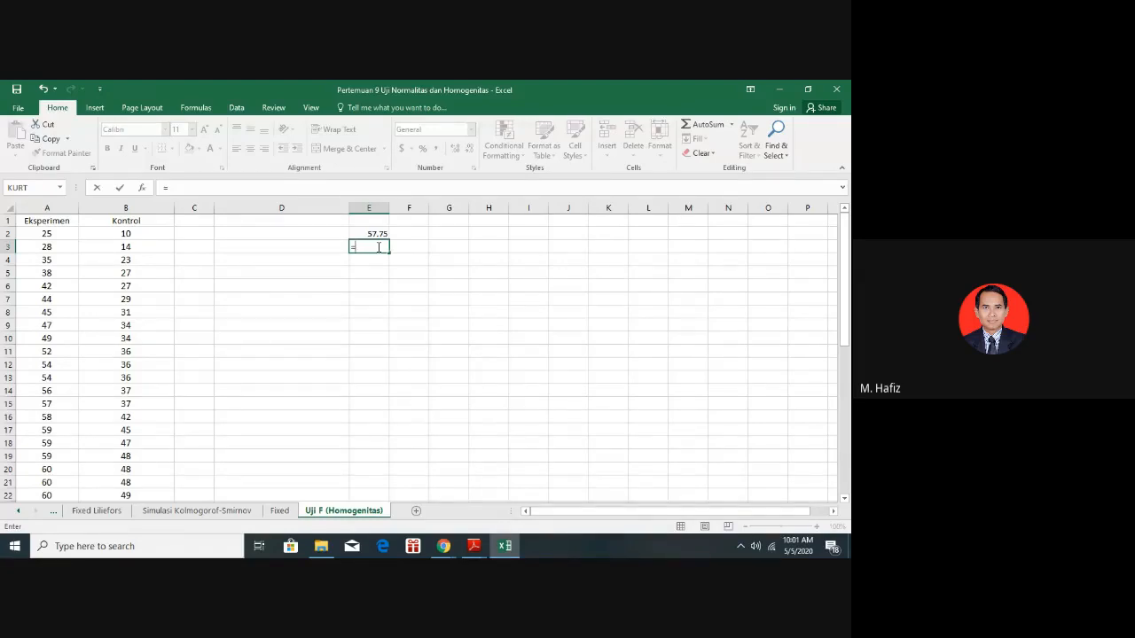
{"action": "type", "text": "=s"}
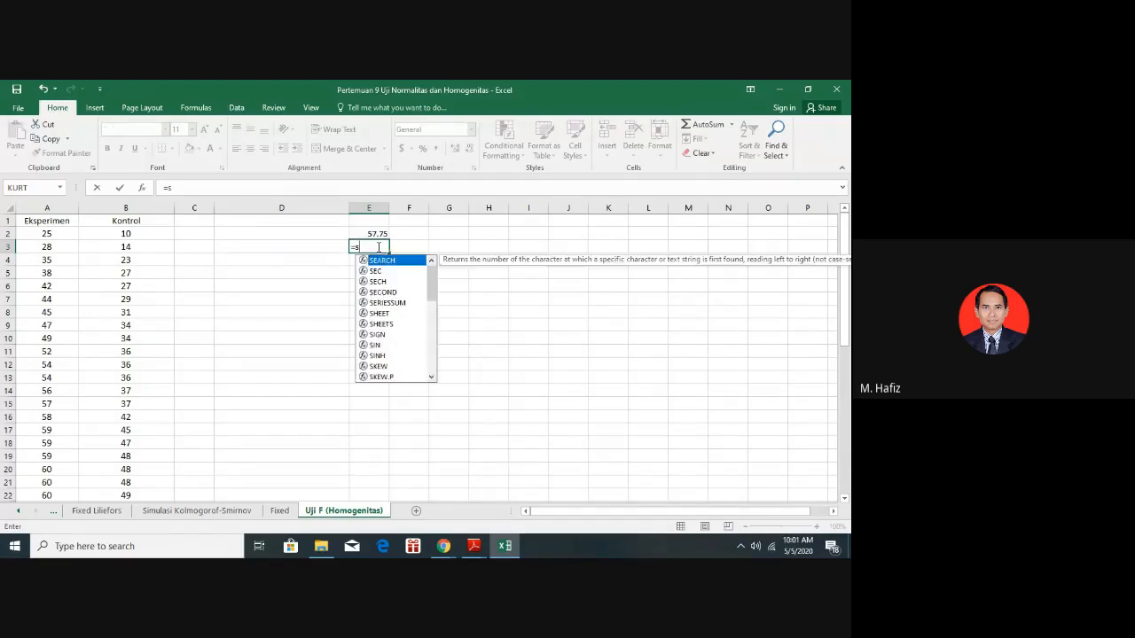
{"action": "type", "text": "tdev"}
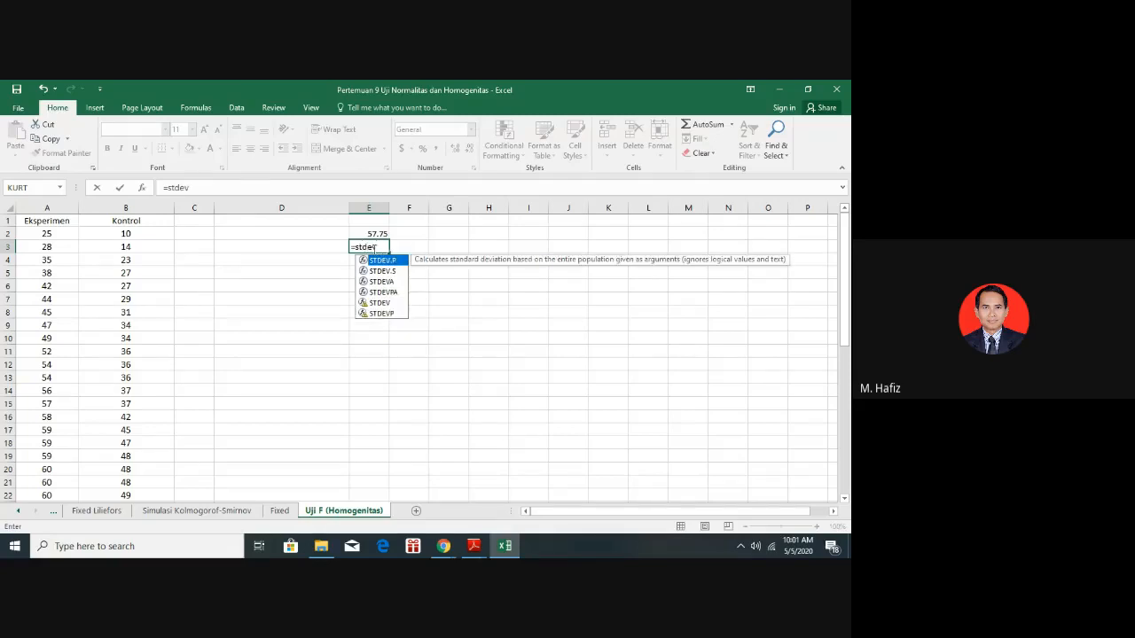
Switch to the Google Meet window in Chrome, admit the waiting participant, and return to Excel
{"action": "left_click", "coordinate": [443, 545]}
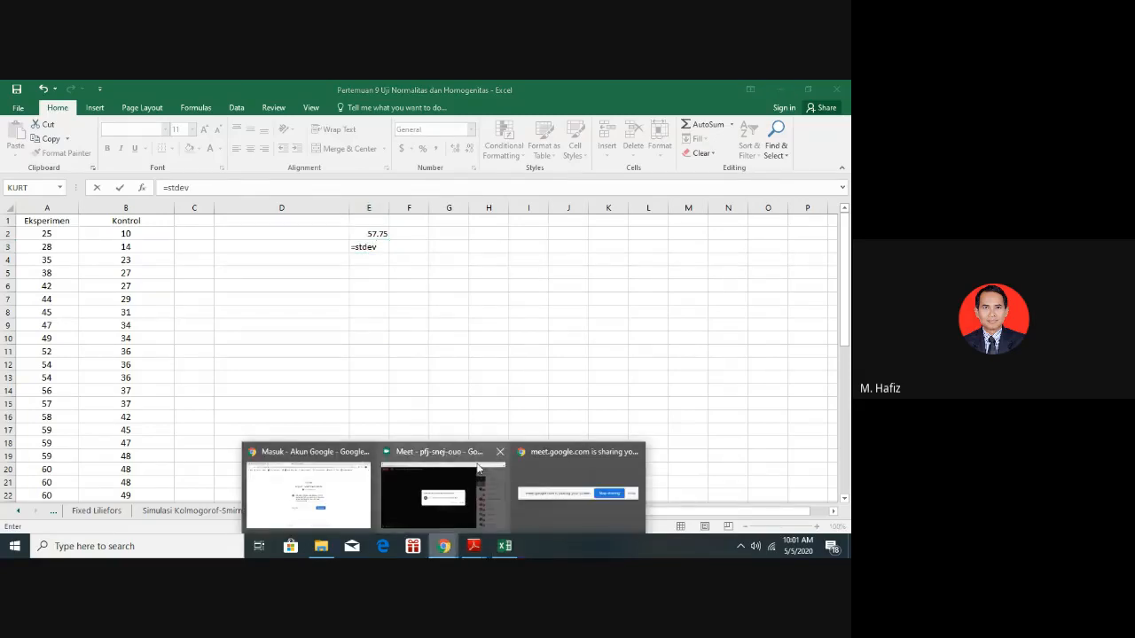
{"action": "left_click", "coordinate": [426, 483]}
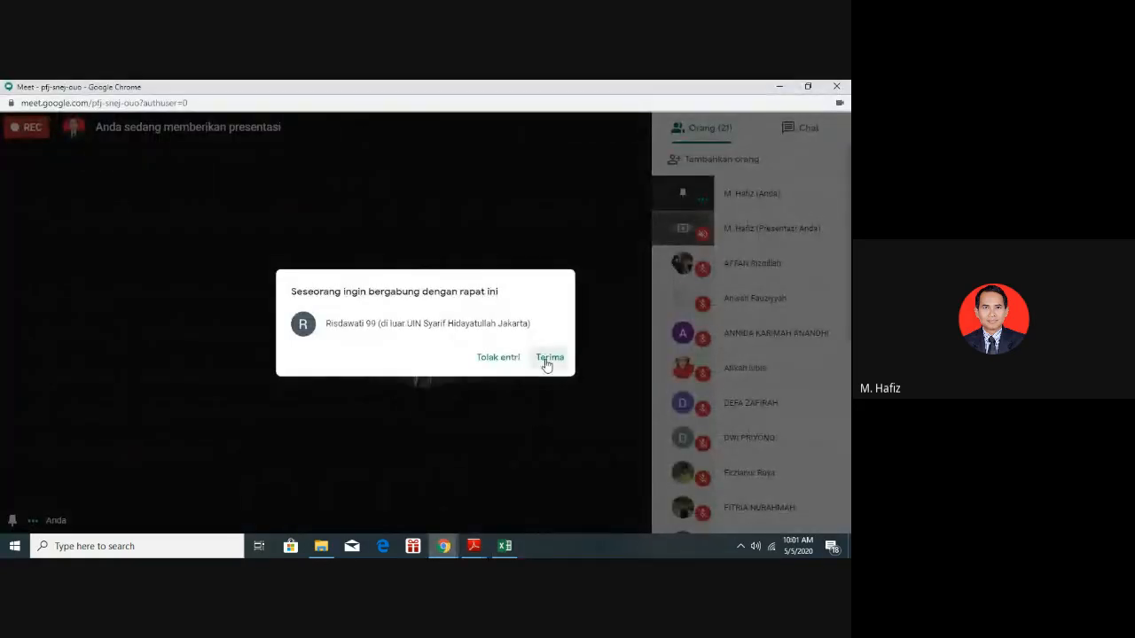
{"action": "left_click", "coordinate": [509, 466]}
{"action": "left_click", "coordinate": [503, 546]}
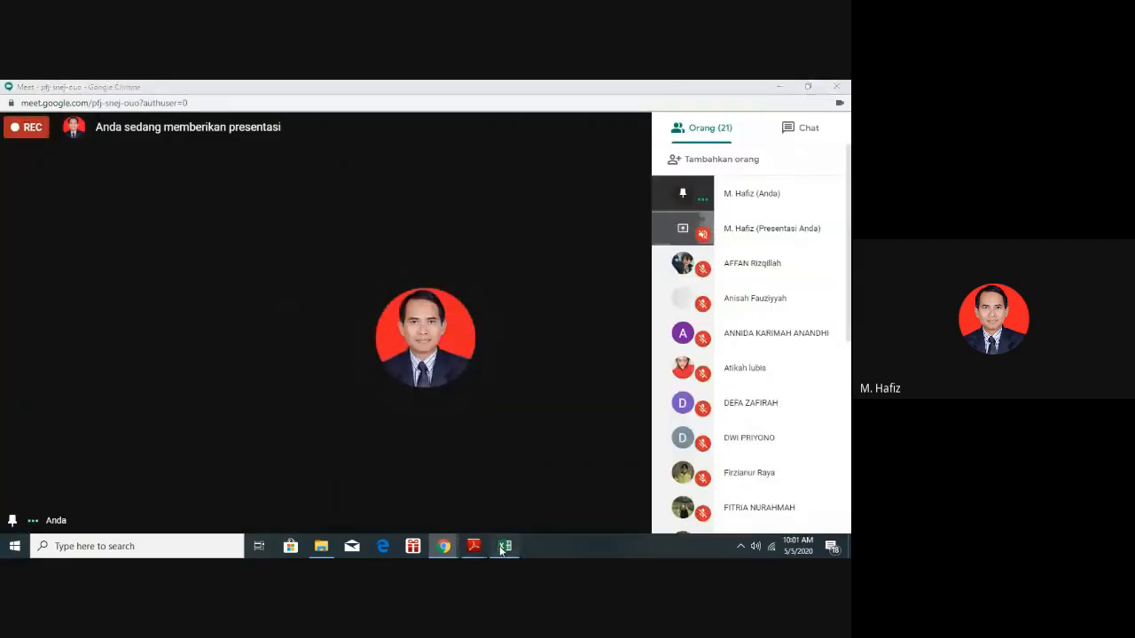
Complete the E3 formula as =STDEV.S(A2:A37) to calculate the sample standard deviation of the Eksperimen data
{"action": "type", "text": "."}
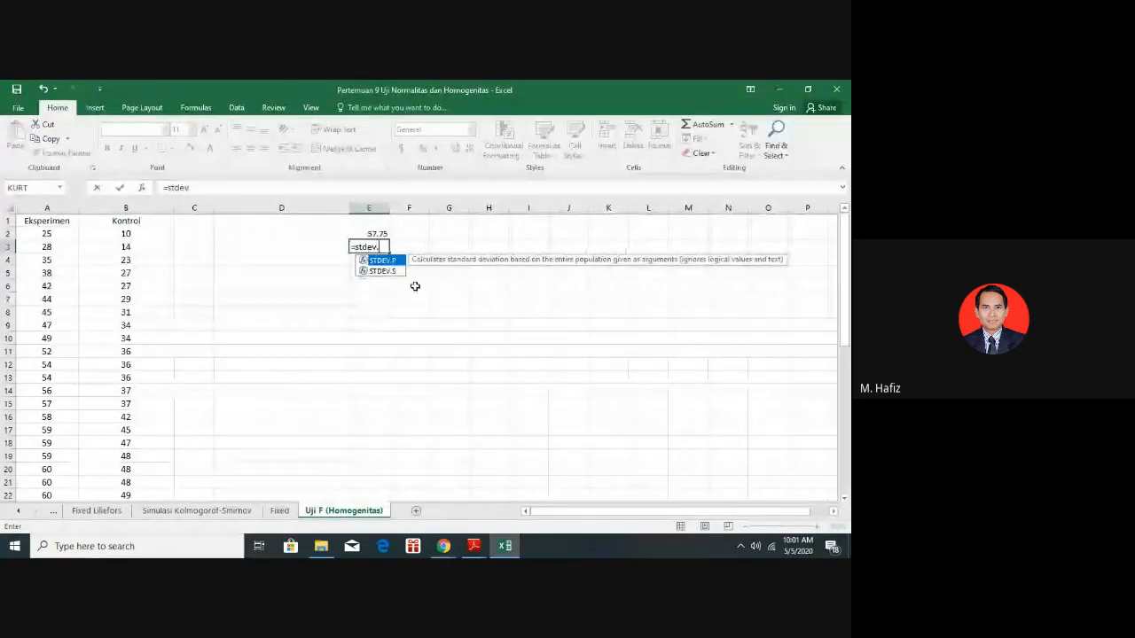
{"action": "type", "text": "s"}
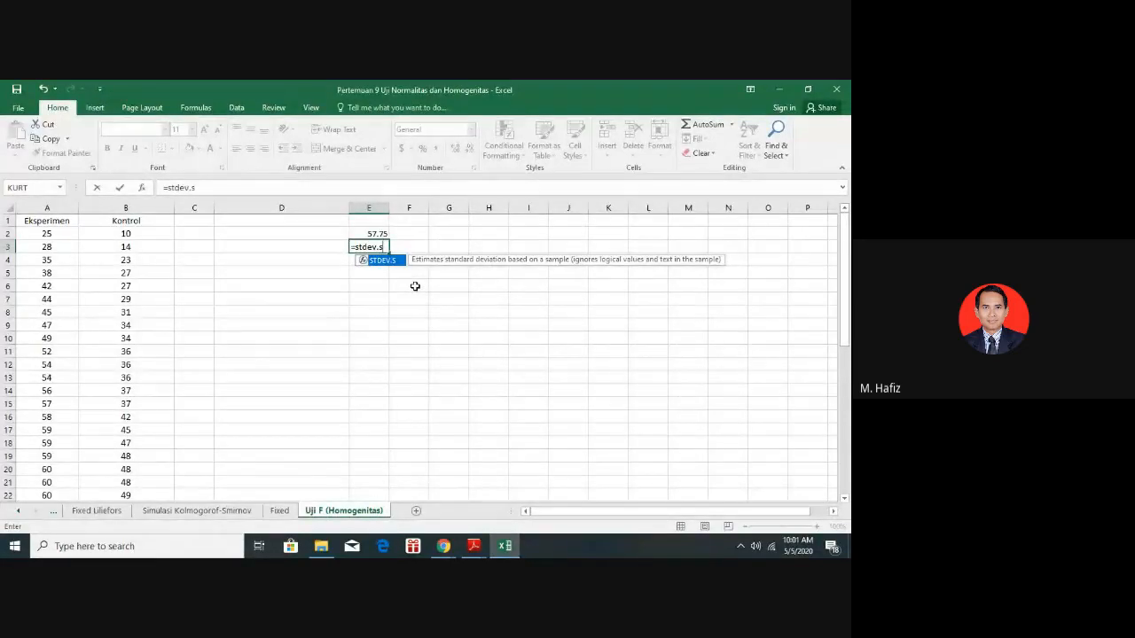
{"action": "key", "text": "BackSpace"}
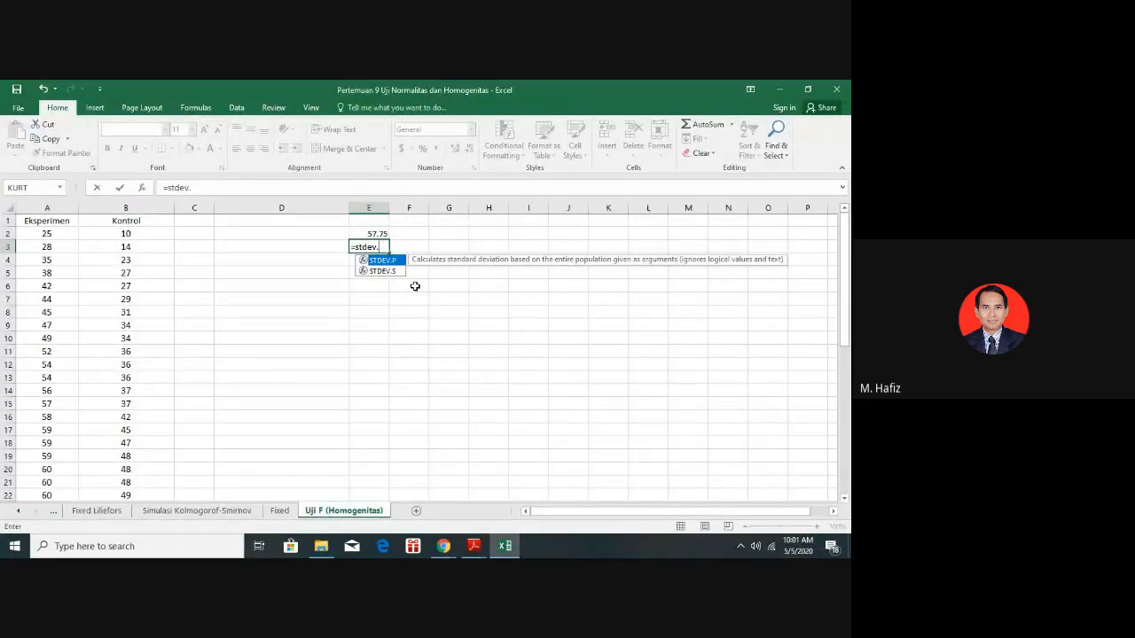
{"action": "type", "text": "p"}
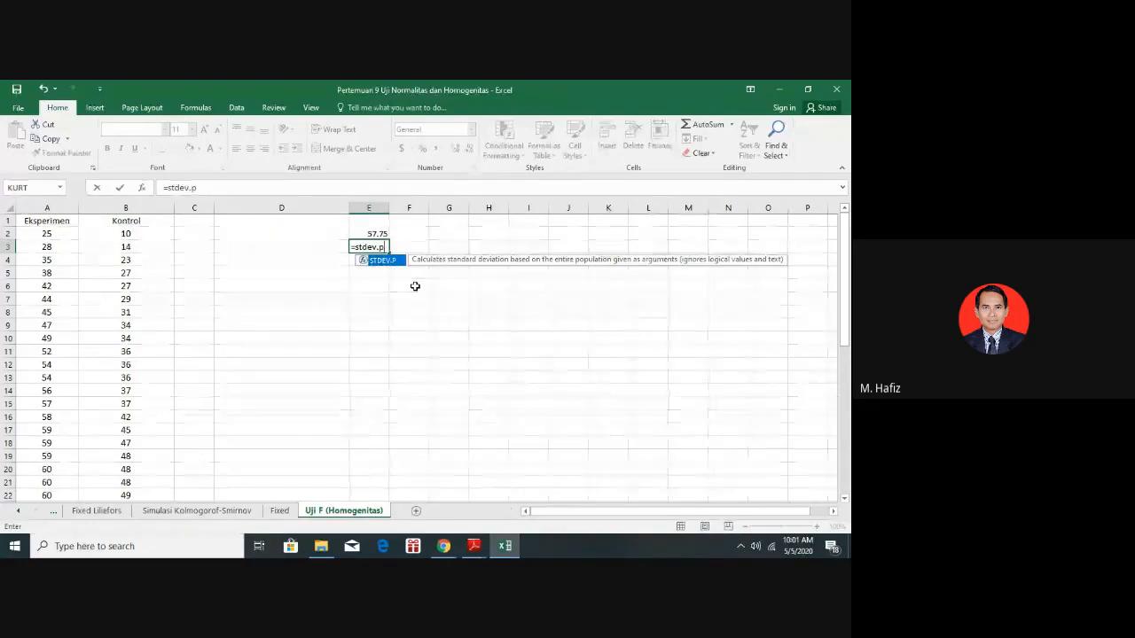
{"action": "key", "text": "BackSpace"}
{"action": "type", "text": "s("}
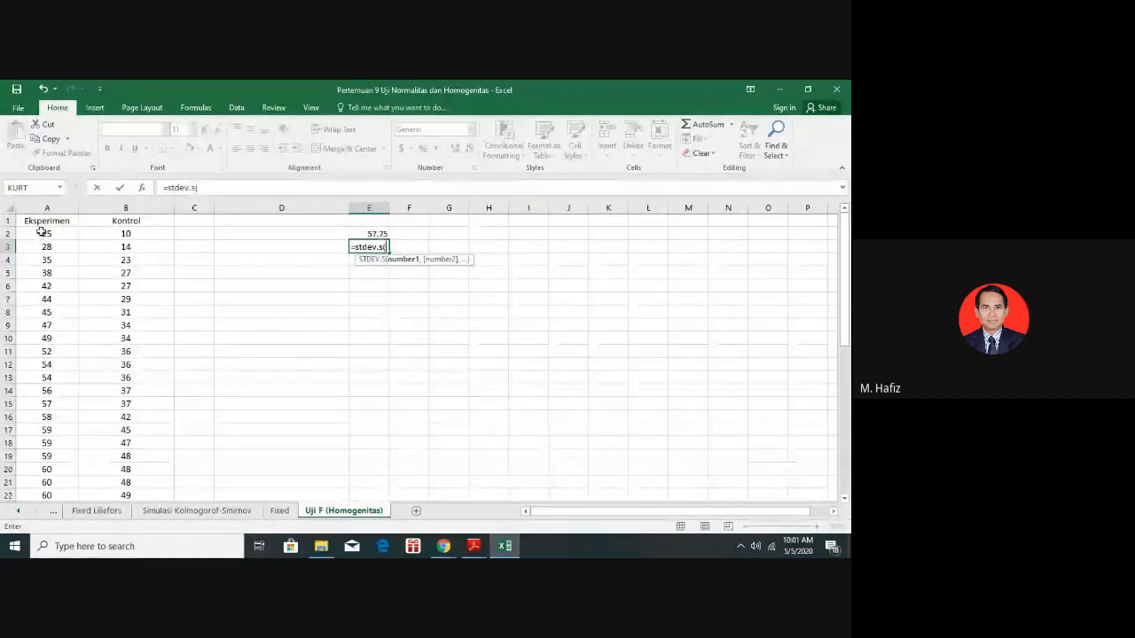
{"action": "left_click_drag", "start_coordinate": [39, 234], "coordinate": [46, 466]}
{"action": "key", "text": "Return"}
{"action": "scroll", "coordinate": [386, 418], "scroll_direction": "up", "scroll_amount": 1}
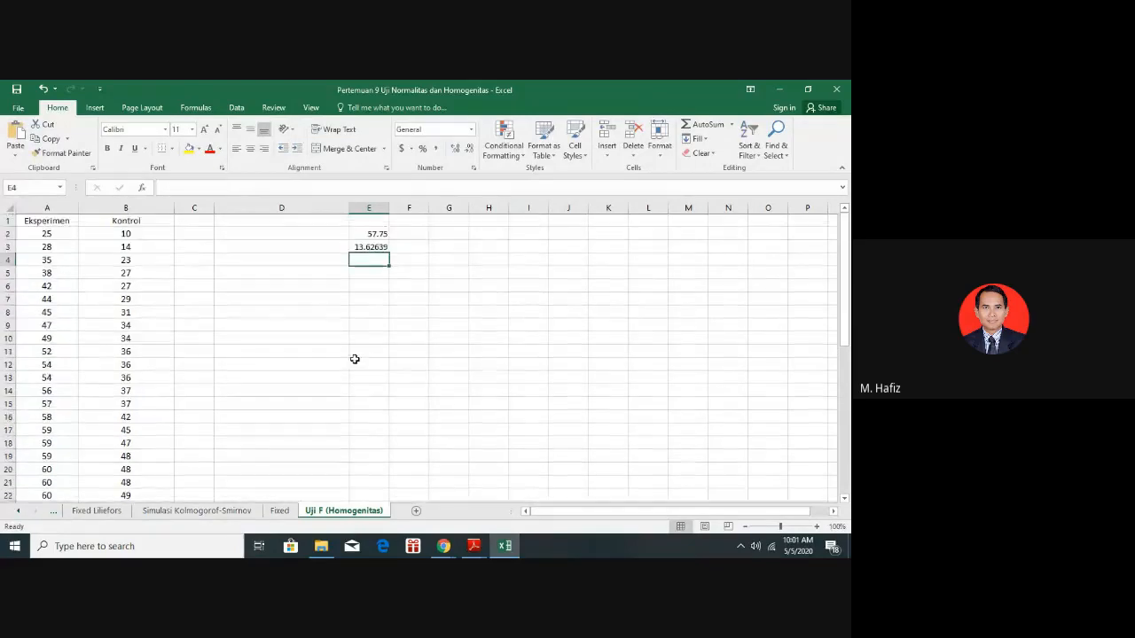
{"action": "left_click", "coordinate": [360, 248]}
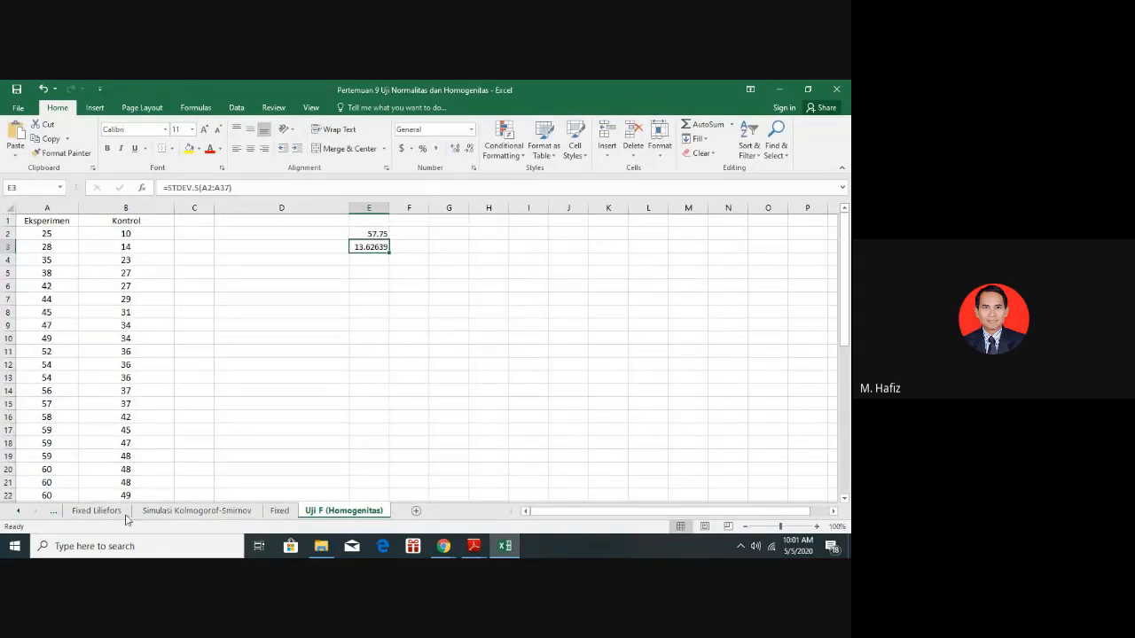
On the Simulasi Liliefors sheet, compute fiXi in C2 with =A2*B2 and fill the formula down to C8
{"action": "left_click", "coordinate": [51, 511]}
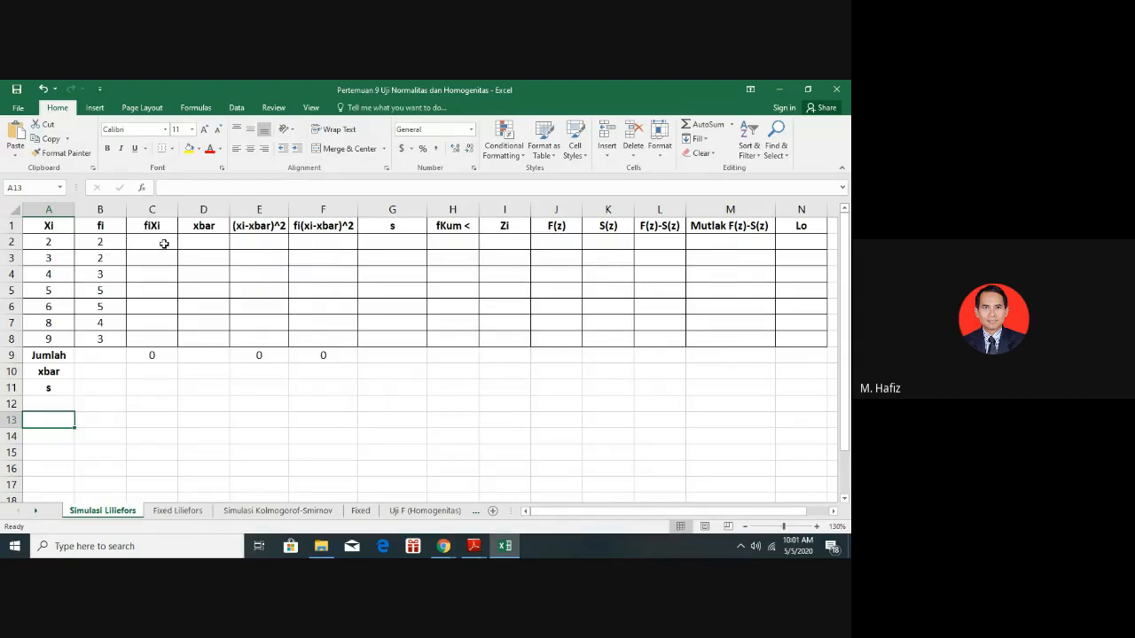
{"action": "left_click", "coordinate": [93, 370]}
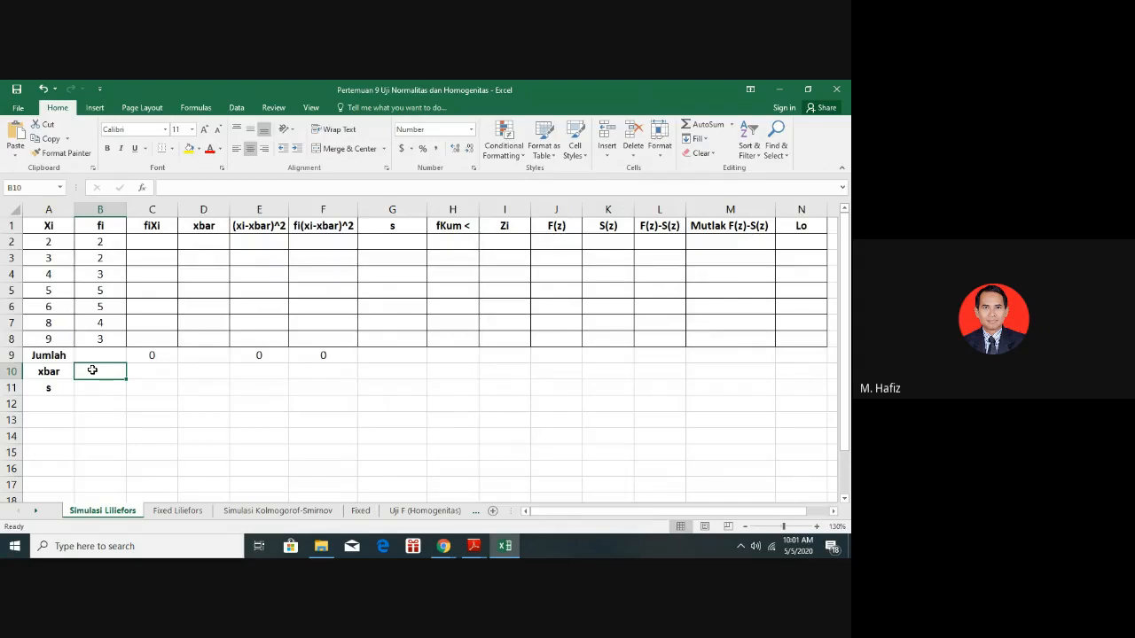
{"action": "left_click", "coordinate": [152, 242]}
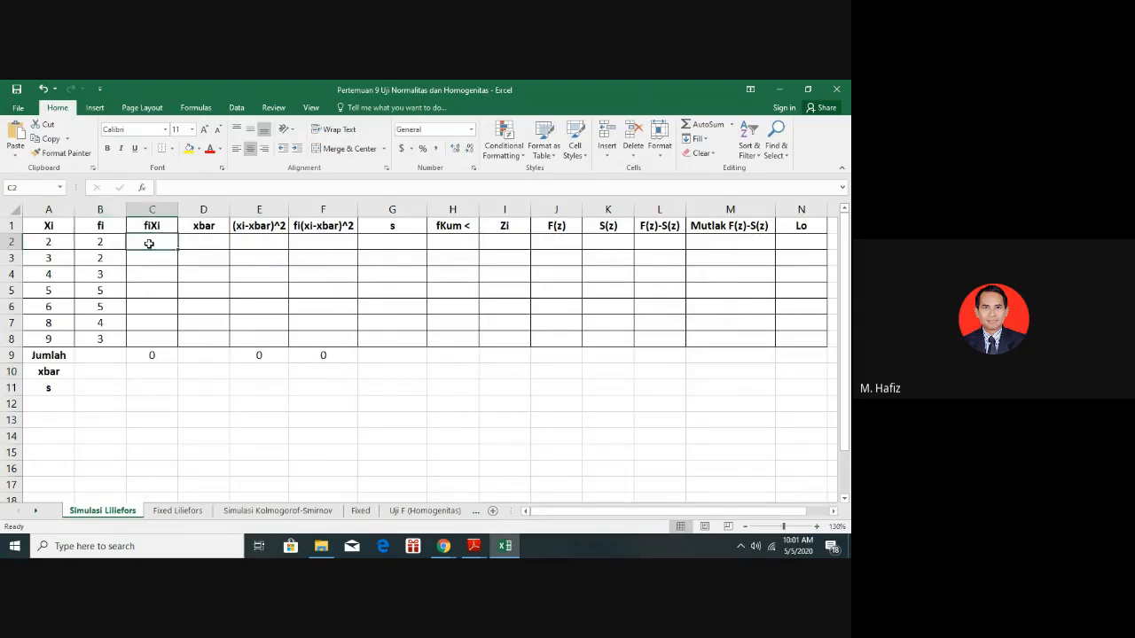
{"action": "type", "text": "="}
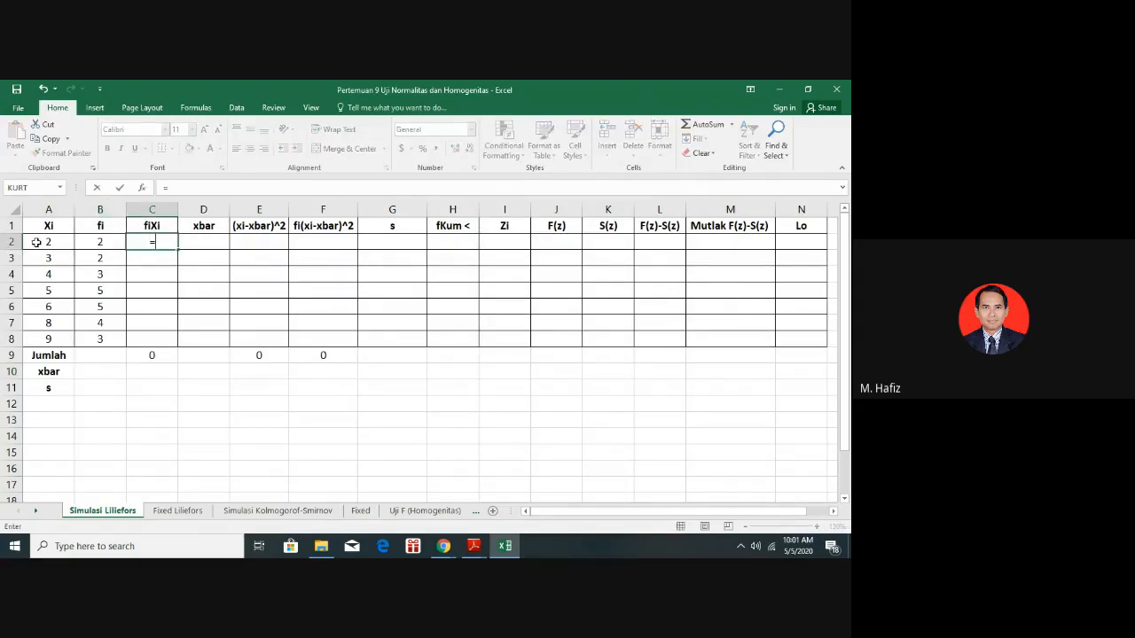
{"action": "left_click", "coordinate": [36, 242]}
{"action": "type", "text": "*"}
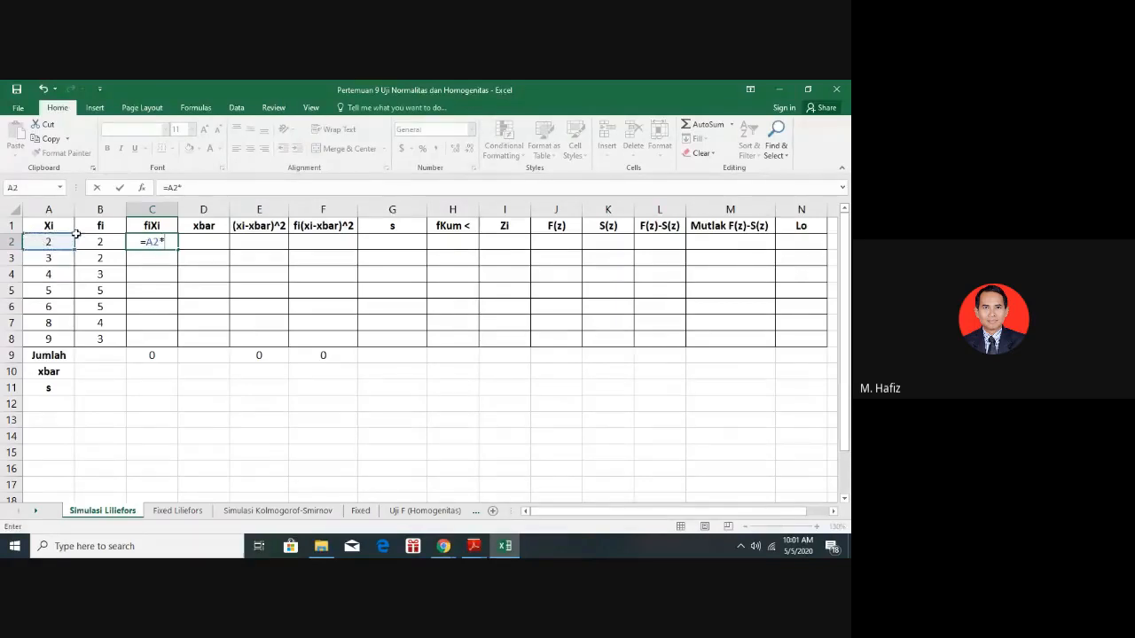
{"action": "left_click", "coordinate": [109, 244]}
{"action": "key", "text": "Return"}
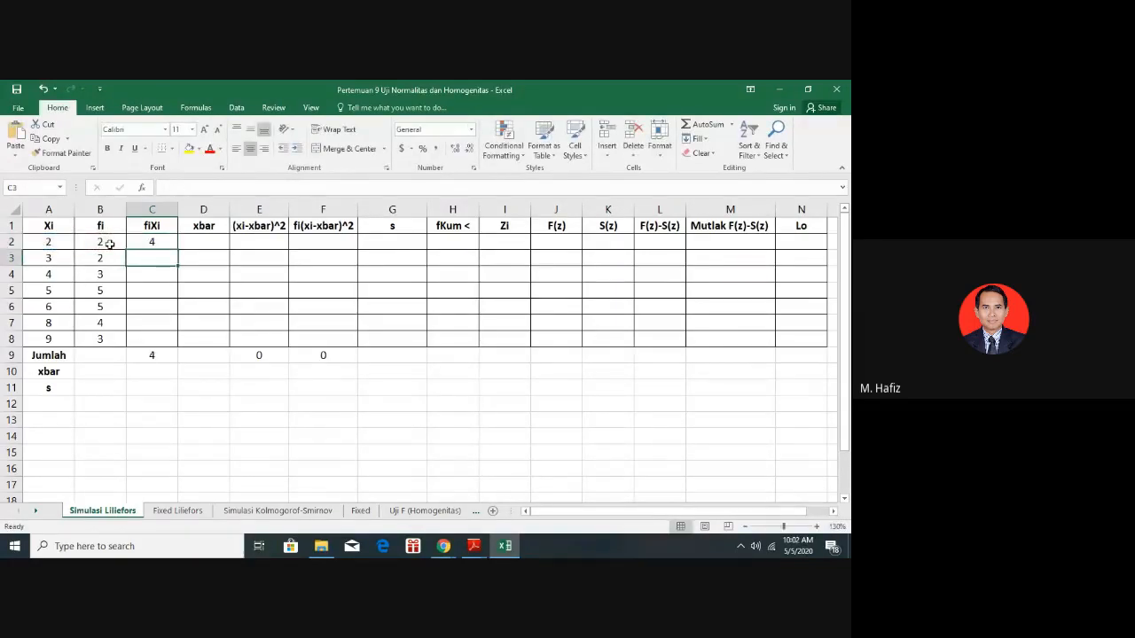
{"action": "left_click", "coordinate": [166, 244]}
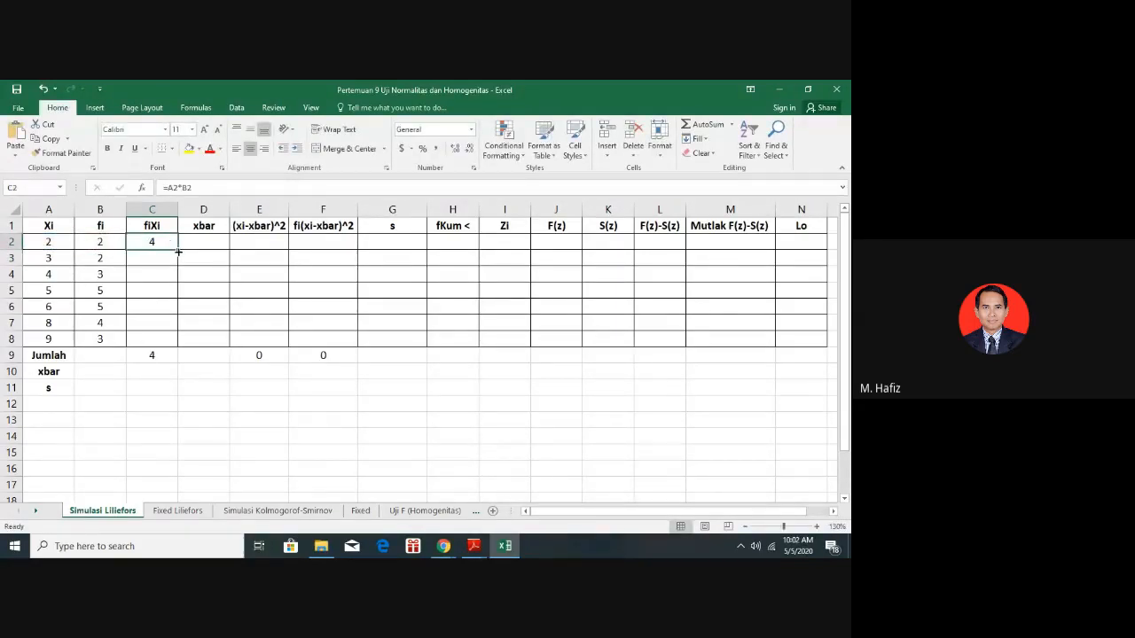
{"action": "left_click_drag", "start_coordinate": [177, 253], "coordinate": [179, 345]}
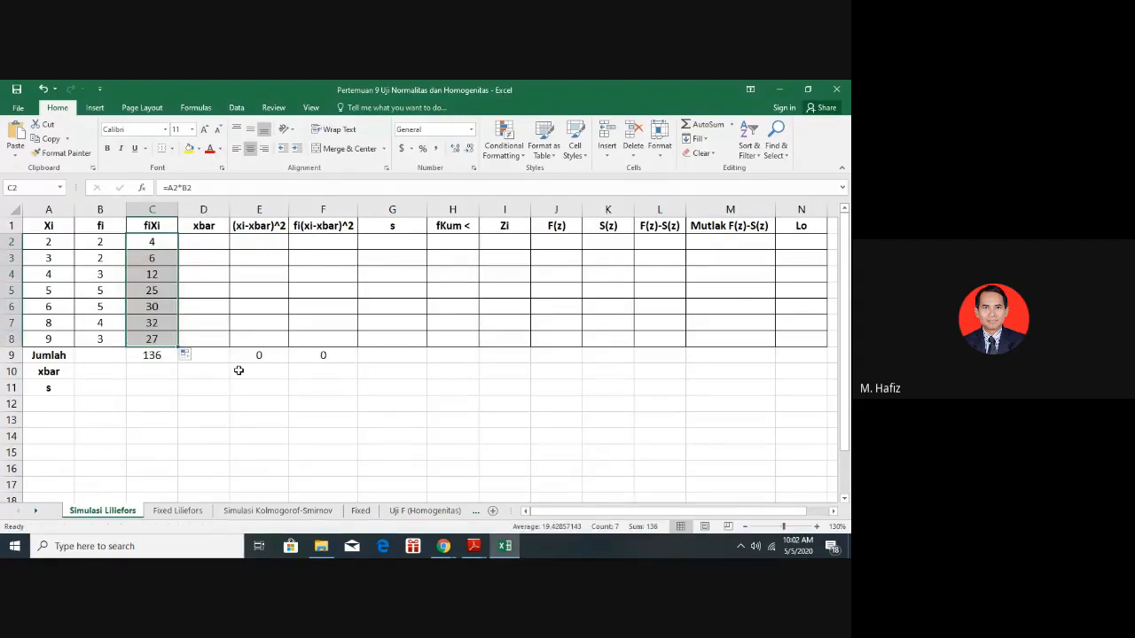
{"action": "left_click", "coordinate": [221, 245]}
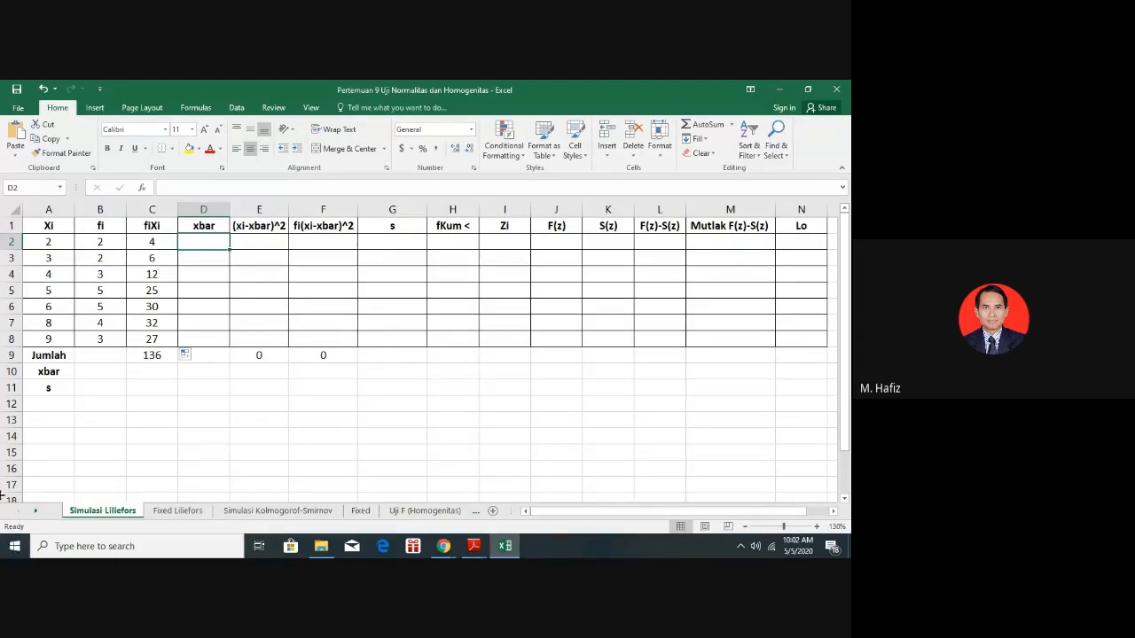
{"action": "left_click", "coordinate": [84, 372]}
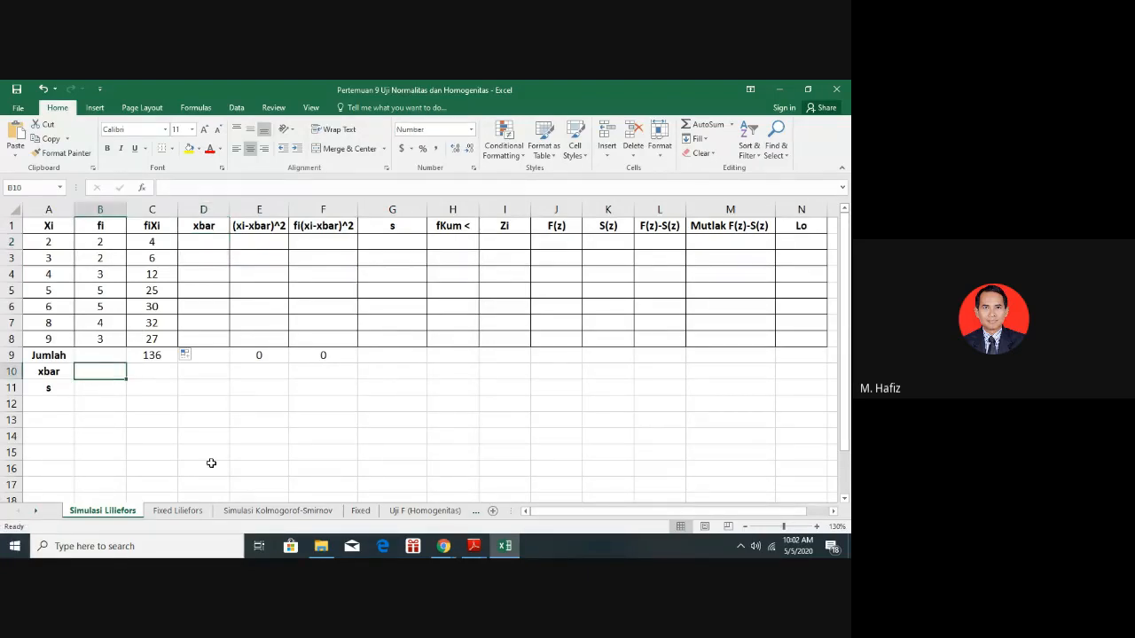
{"action": "type", "text": "="}
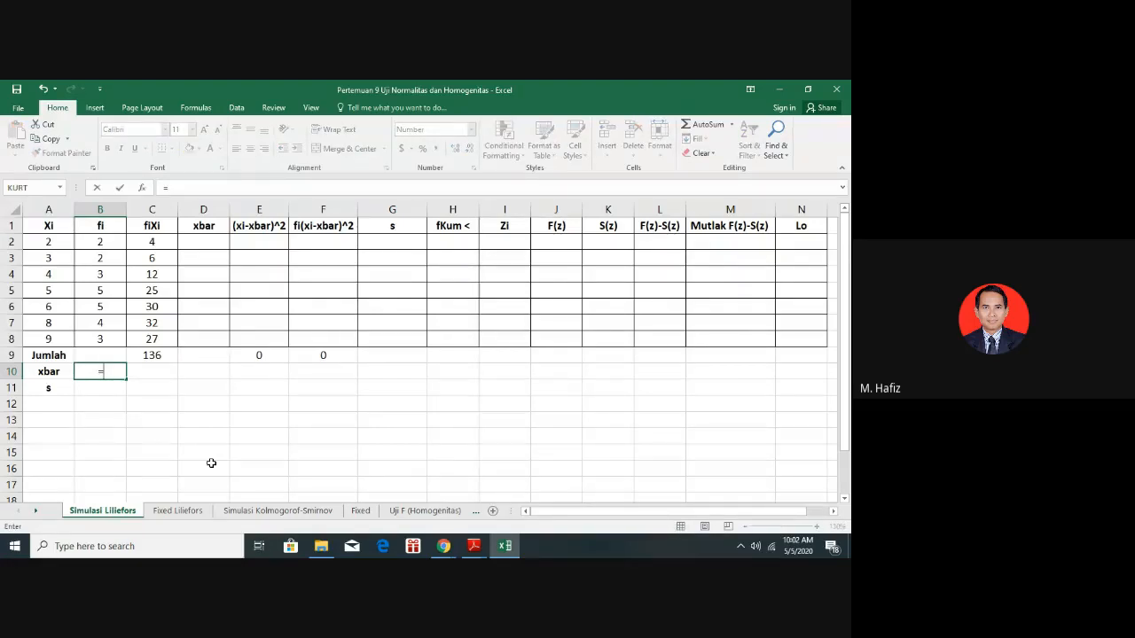
{"action": "left_click", "coordinate": [100, 353]}
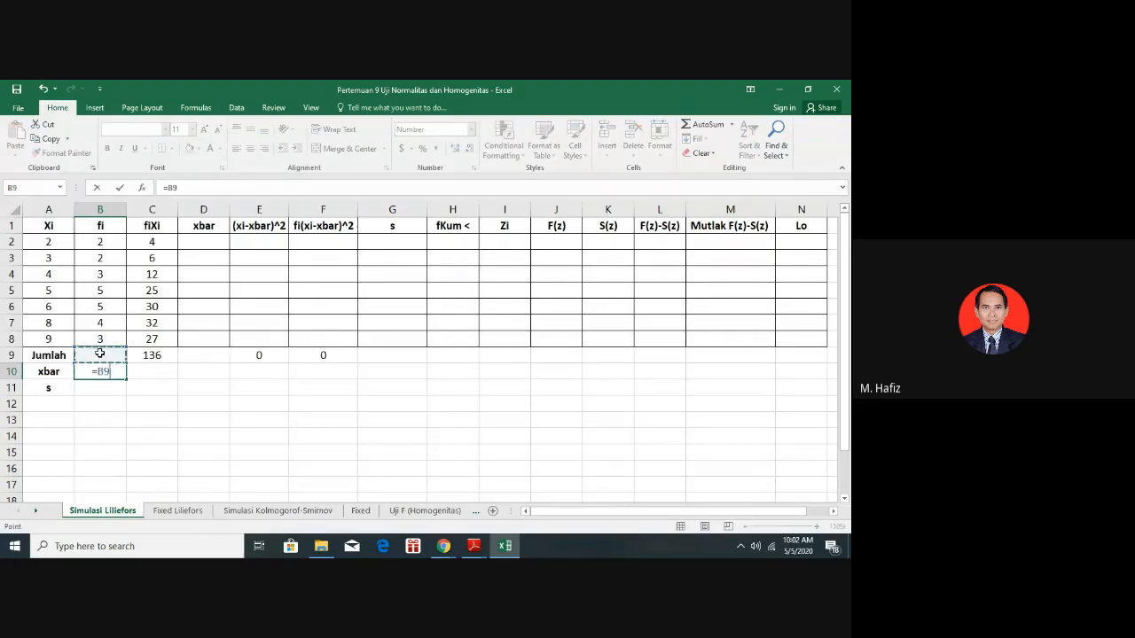
{"action": "key", "text": "BackSpace"}
{"action": "key", "text": "BackSpace"}
{"action": "key", "text": "BackSpace"}
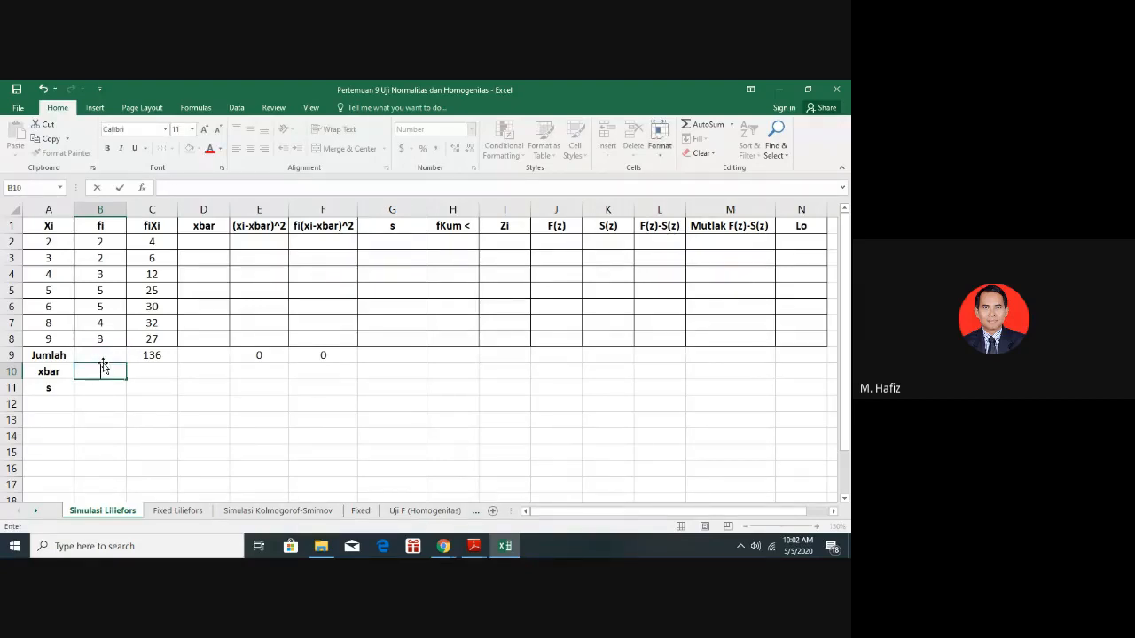
Total the fi column in the Jumlah row by entering =SUM(B2:B8) in cell B9
{"action": "left_click", "coordinate": [103, 353]}
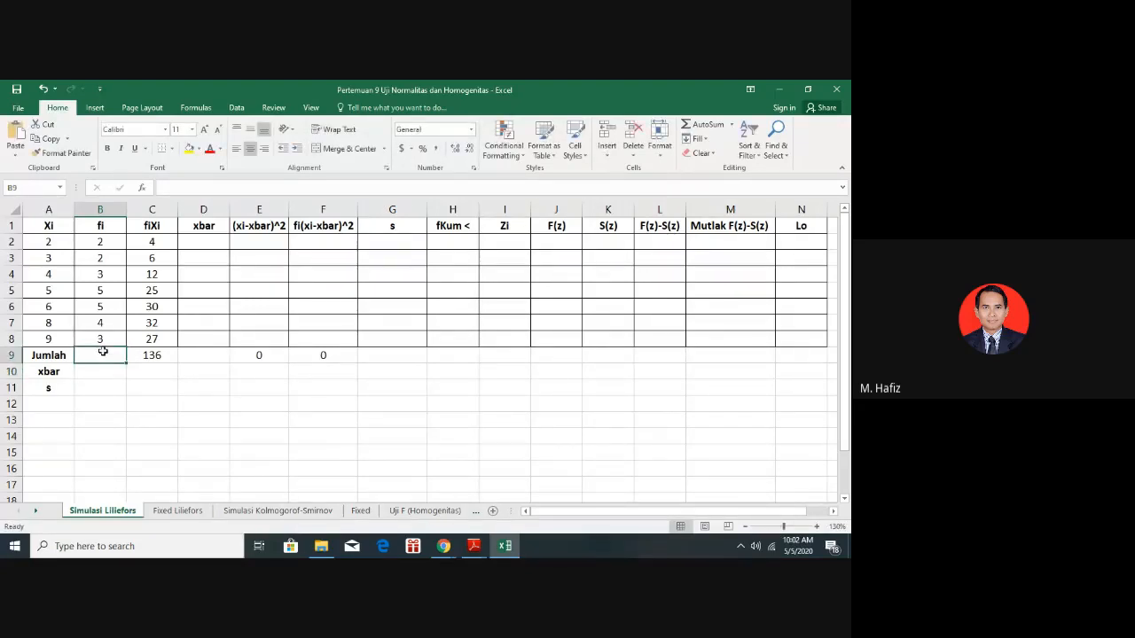
{"action": "type", "text": "=sum("}
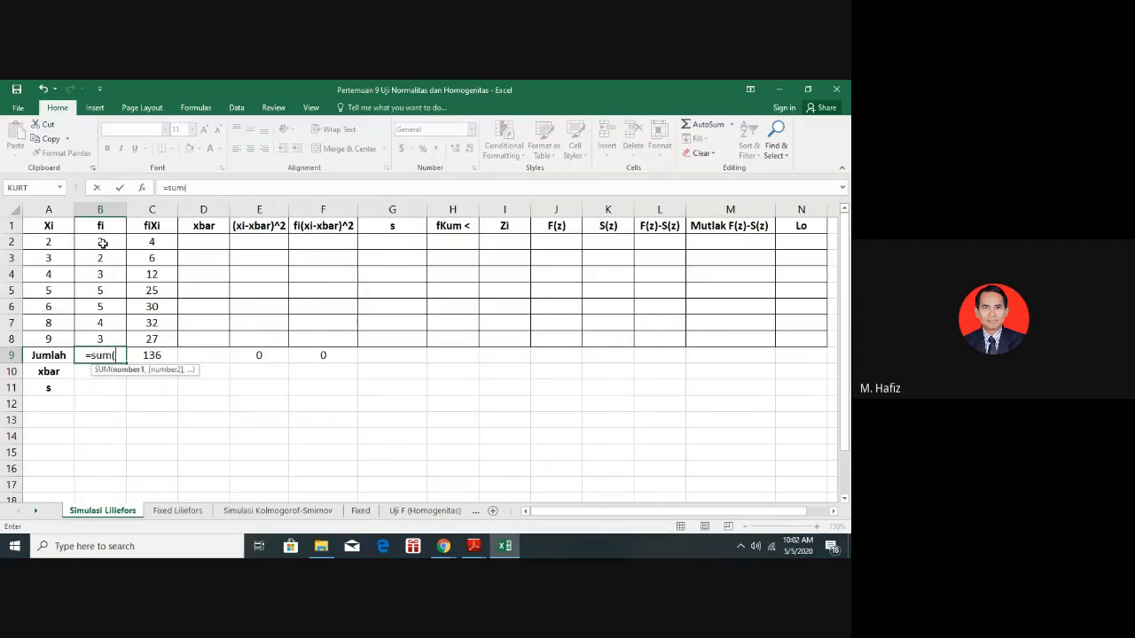
{"action": "left_click_drag", "start_coordinate": [101, 243], "coordinate": [101, 344]}
{"action": "key", "text": "Return"}
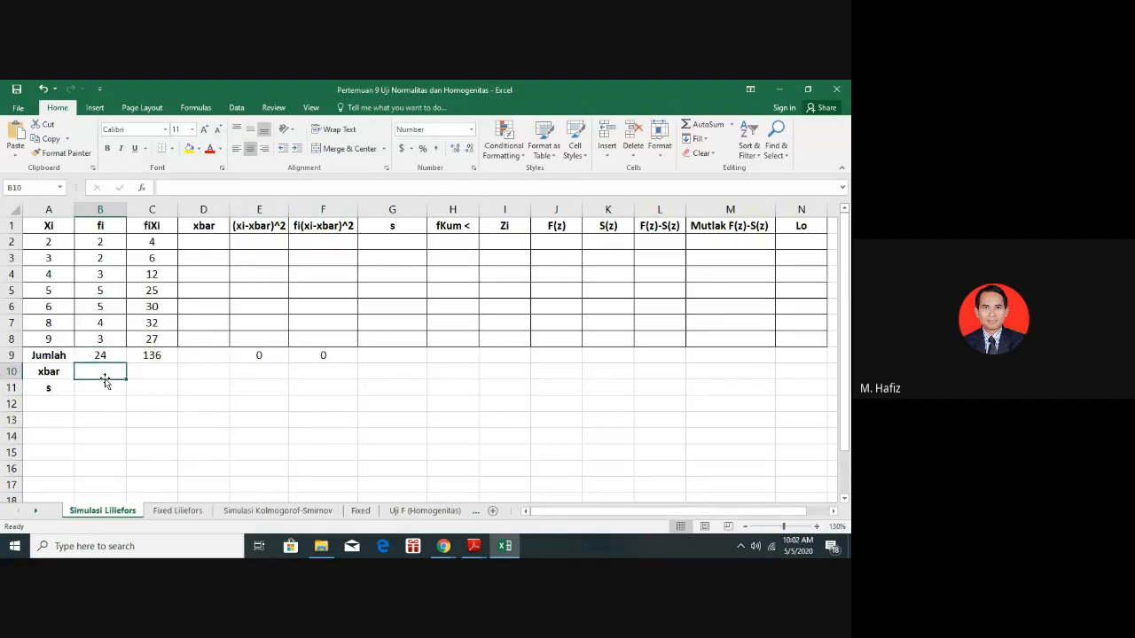
Calculate xbar in cell B10 by dividing the fiXi total by the fi total with =C9/B9
{"action": "type", "text": "="}
{"action": "left_click", "coordinate": [146, 355]}
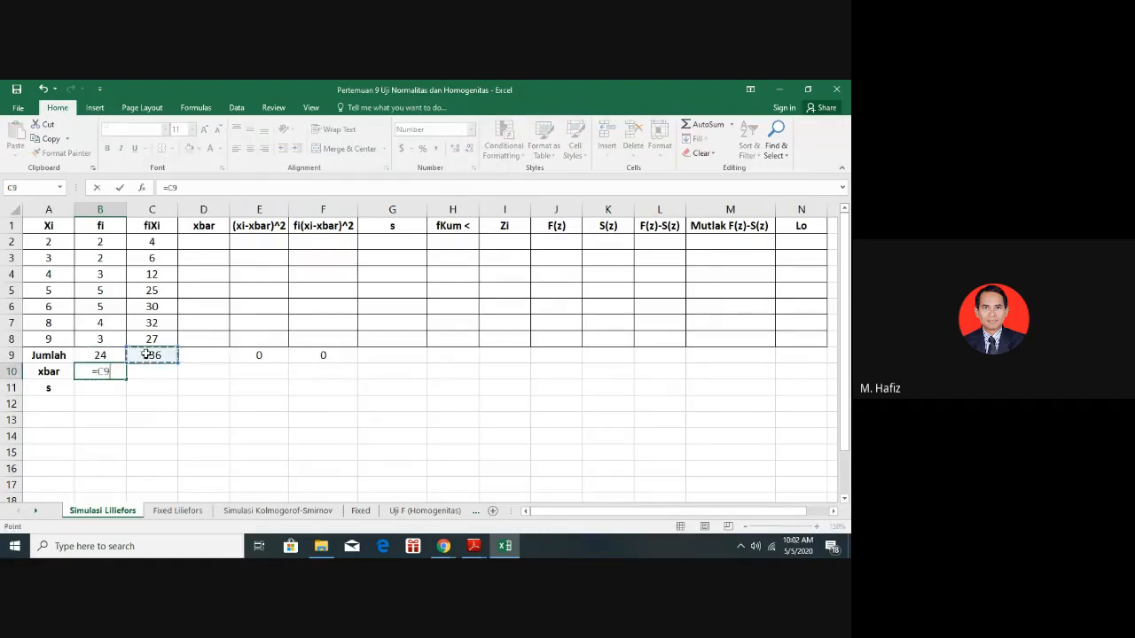
{"action": "type", "text": "/"}
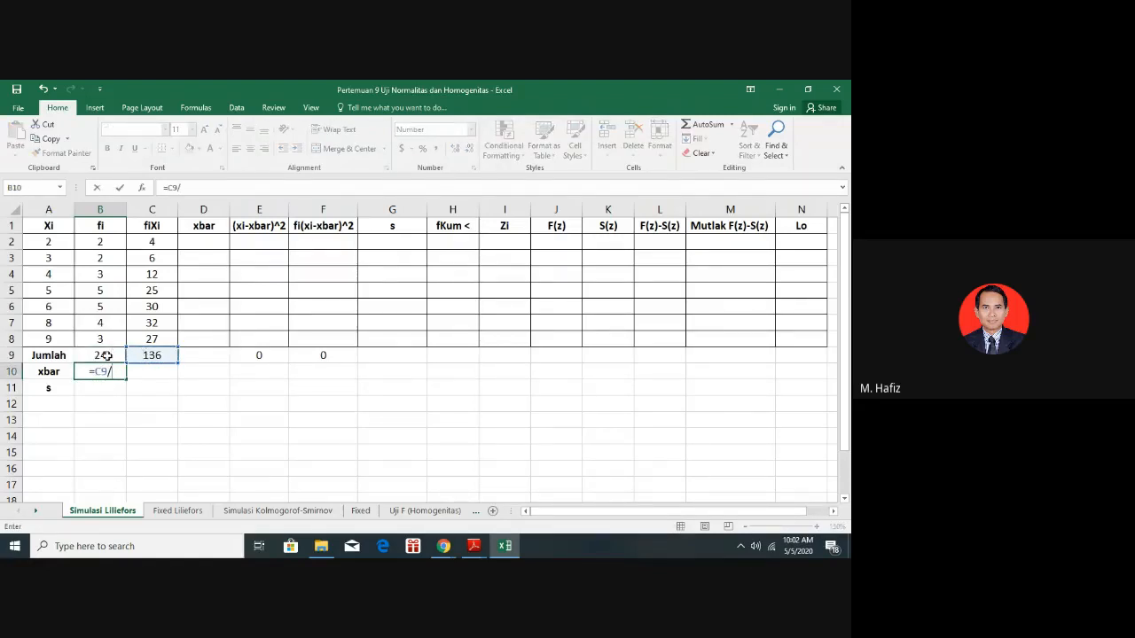
{"action": "left_click", "coordinate": [106, 355]}
{"action": "key", "text": "Return"}
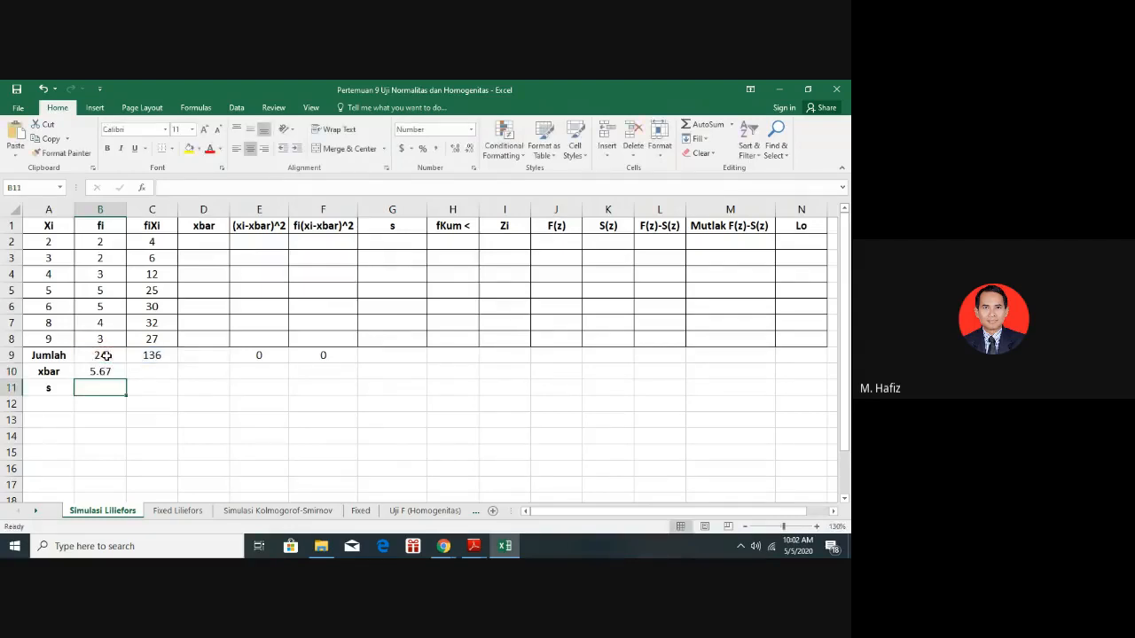
{"action": "left_click", "coordinate": [113, 372]}
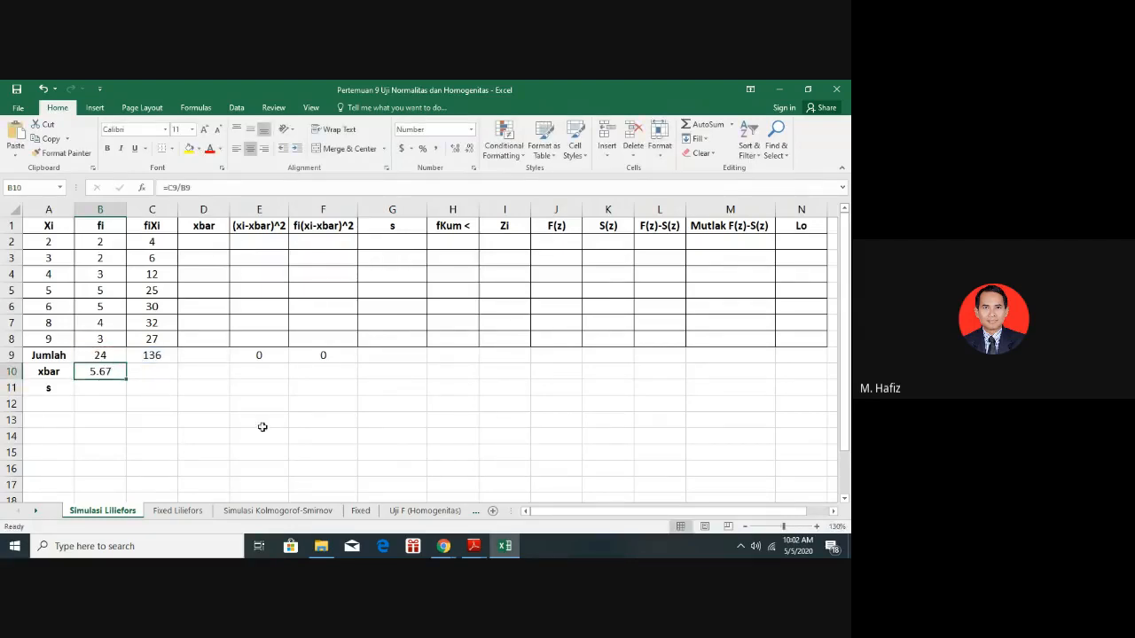
Enter the mean 5.67 in D2 of the xbar column and fill it down to D8
{"action": "left_click", "coordinate": [202, 241]}
{"action": "type", "text": "5.67"}
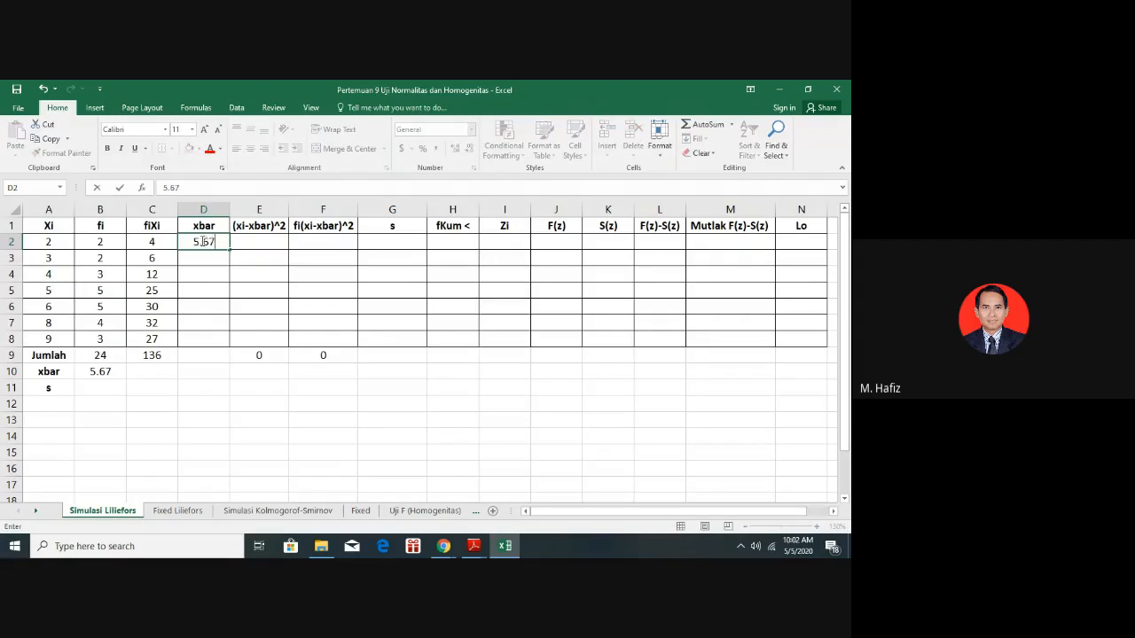
{"action": "key", "text": "Return"}
{"action": "left_click", "coordinate": [203, 242]}
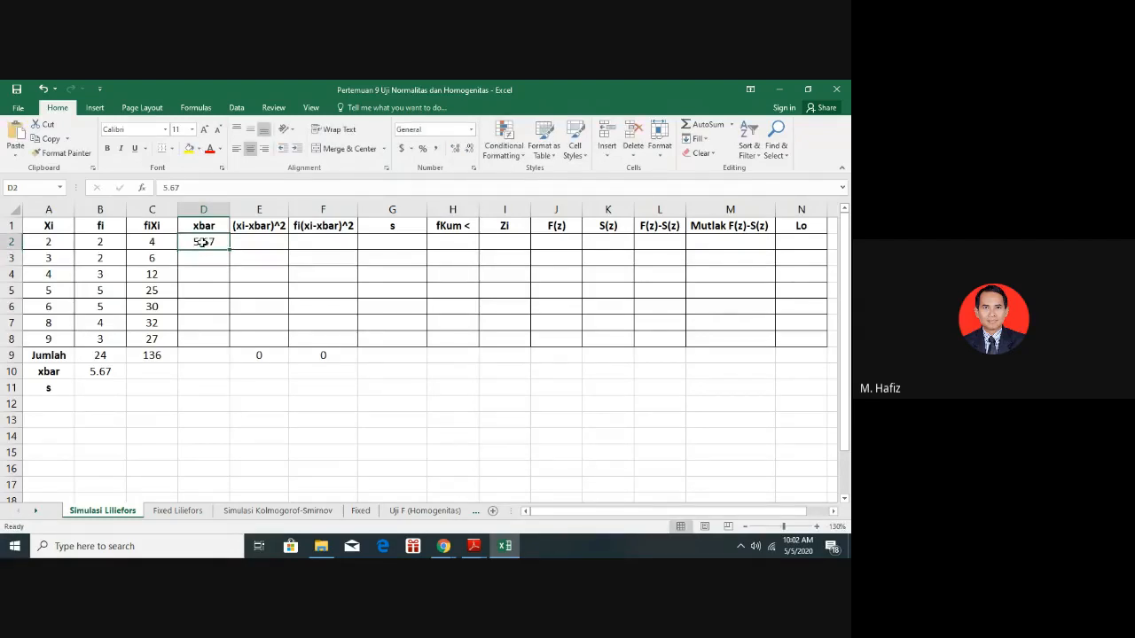
{"action": "left_click_drag", "start_coordinate": [228, 249], "coordinate": [228, 344]}
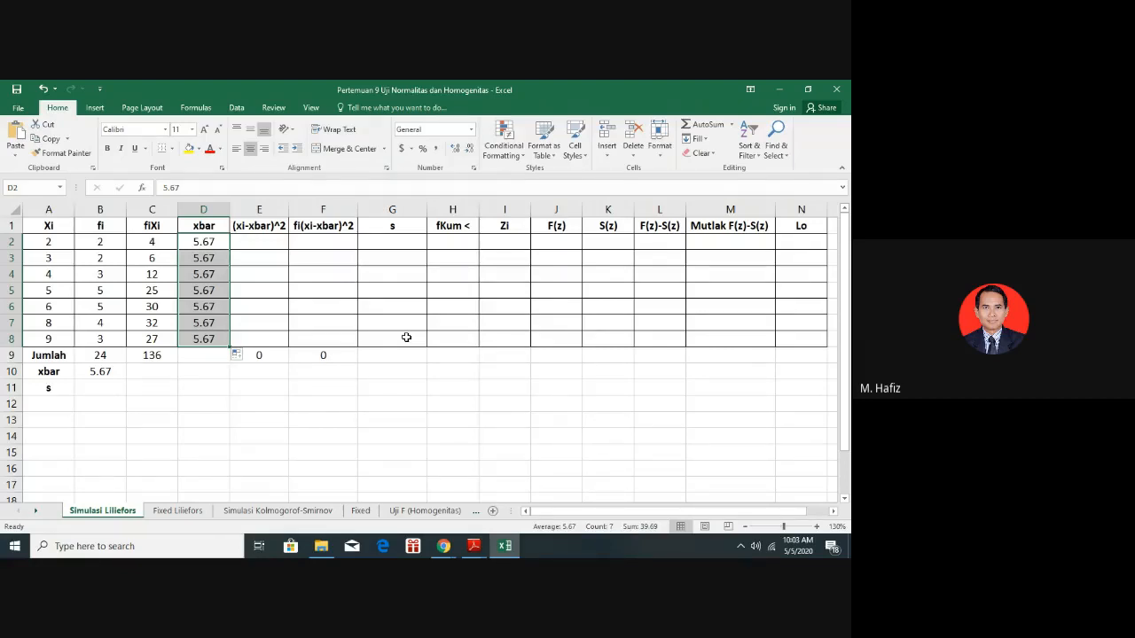
Total the fi(xi-xbar)^2 column in the Jumlah row with =SUM(F2:F8) in cell F9
{"action": "left_click", "coordinate": [89, 390]}
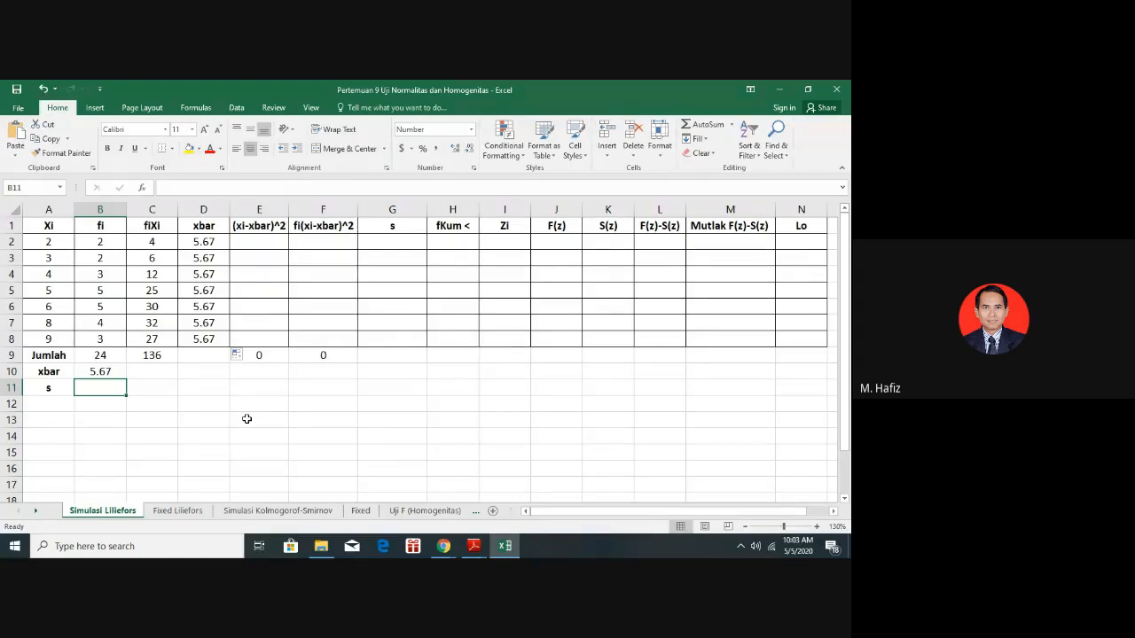
{"action": "left_click", "coordinate": [260, 243]}
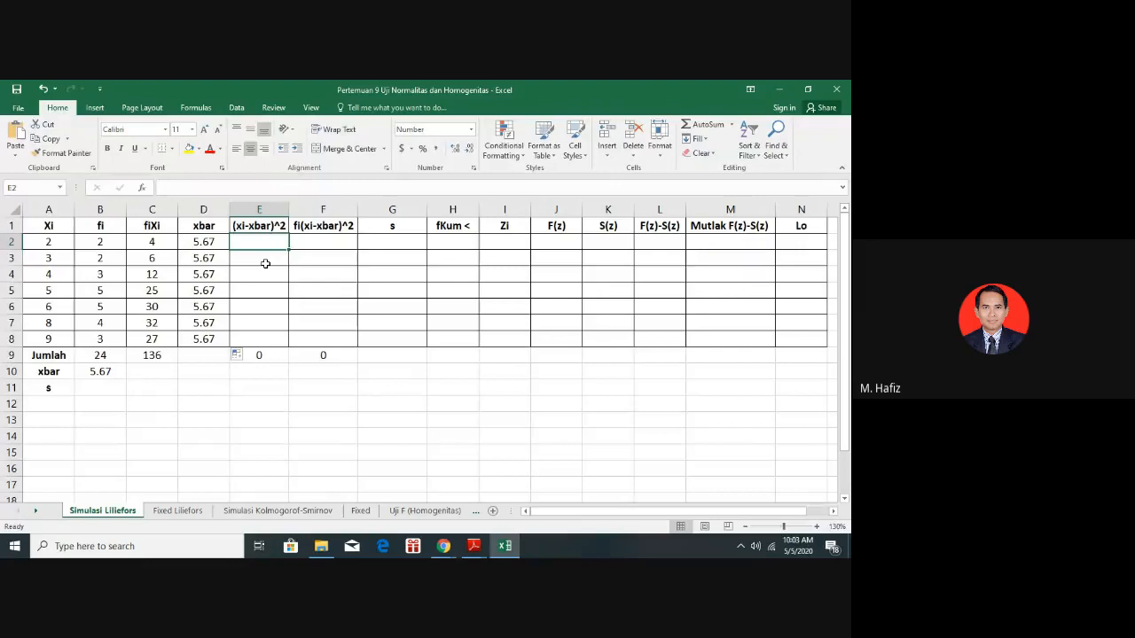
{"action": "left_click", "coordinate": [336, 242]}
{"action": "left_click", "coordinate": [334, 226]}
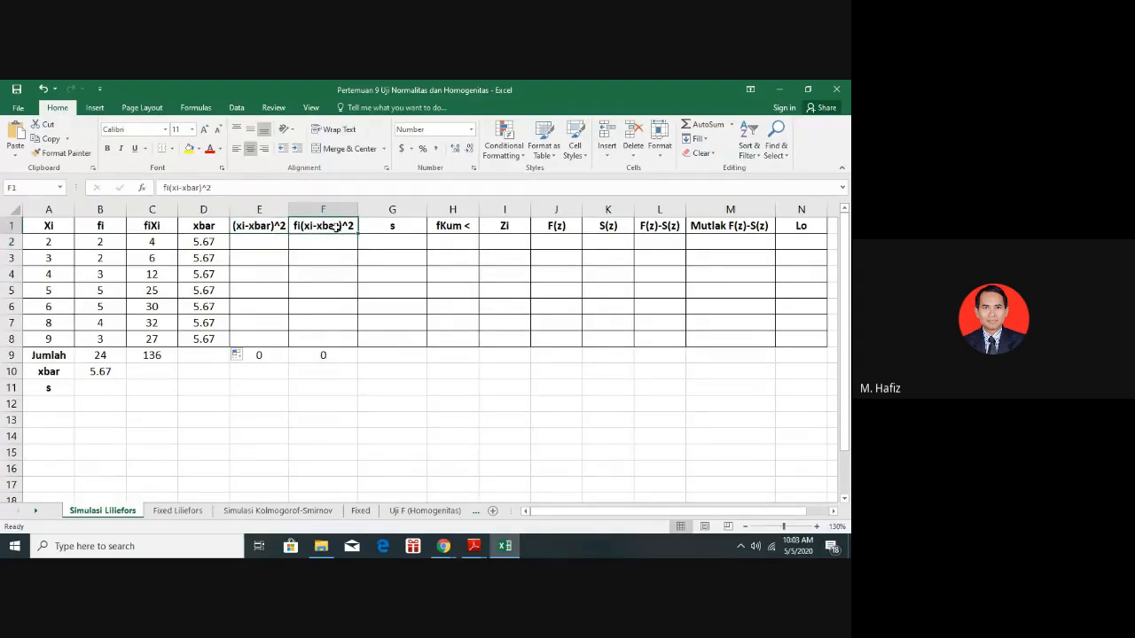
{"action": "left_click", "coordinate": [324, 354]}
{"action": "key", "text": "alt+equal"}
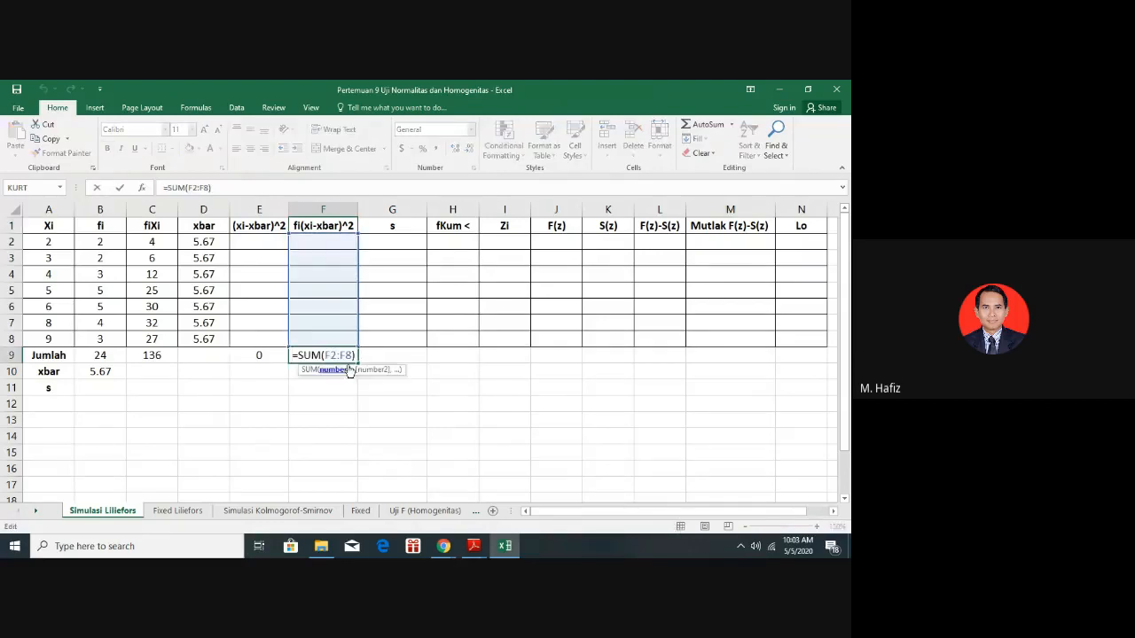
{"action": "key", "text": "Return"}
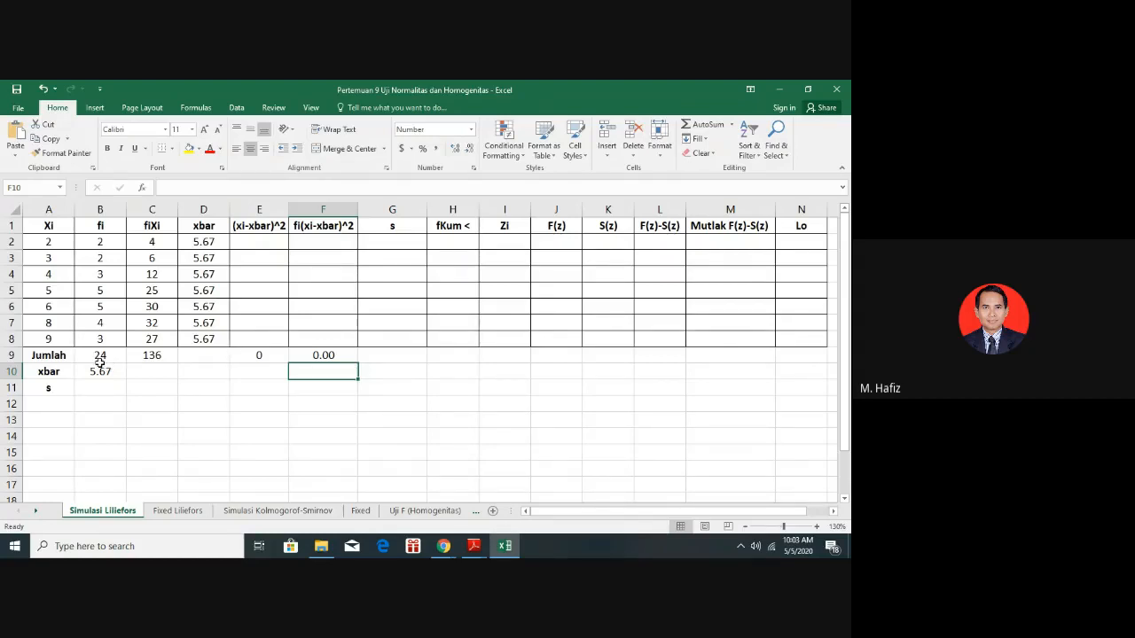
Compute the squared deviation in E2 with =(A2-D2)^2 and fill the formula down to E8
{"action": "left_click", "coordinate": [110, 393]}
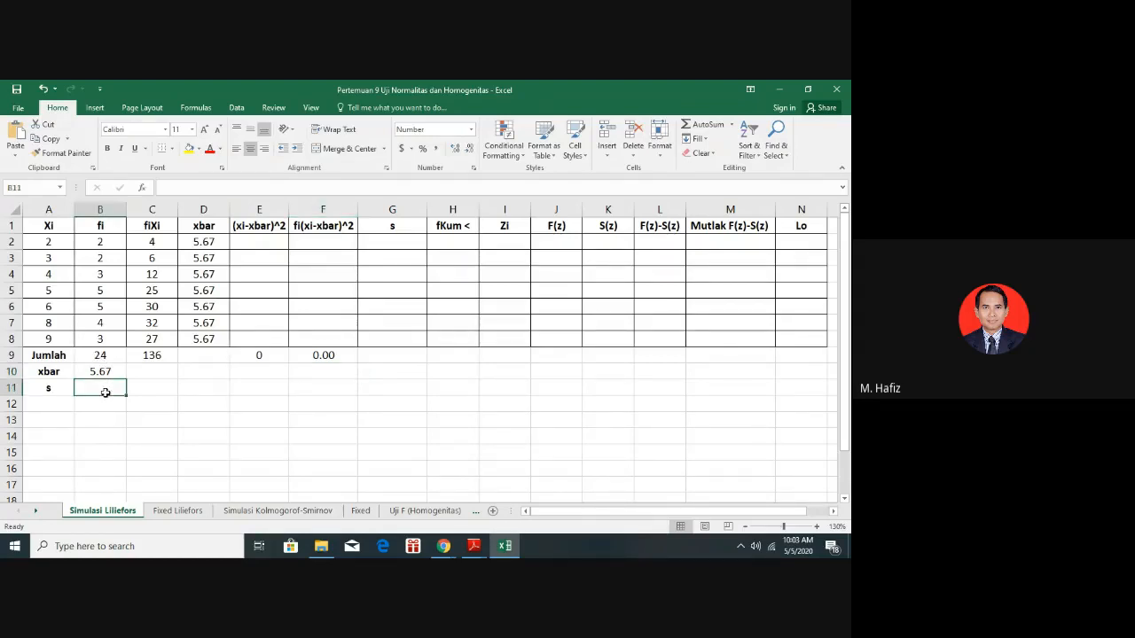
{"action": "left_click", "coordinate": [254, 240]}
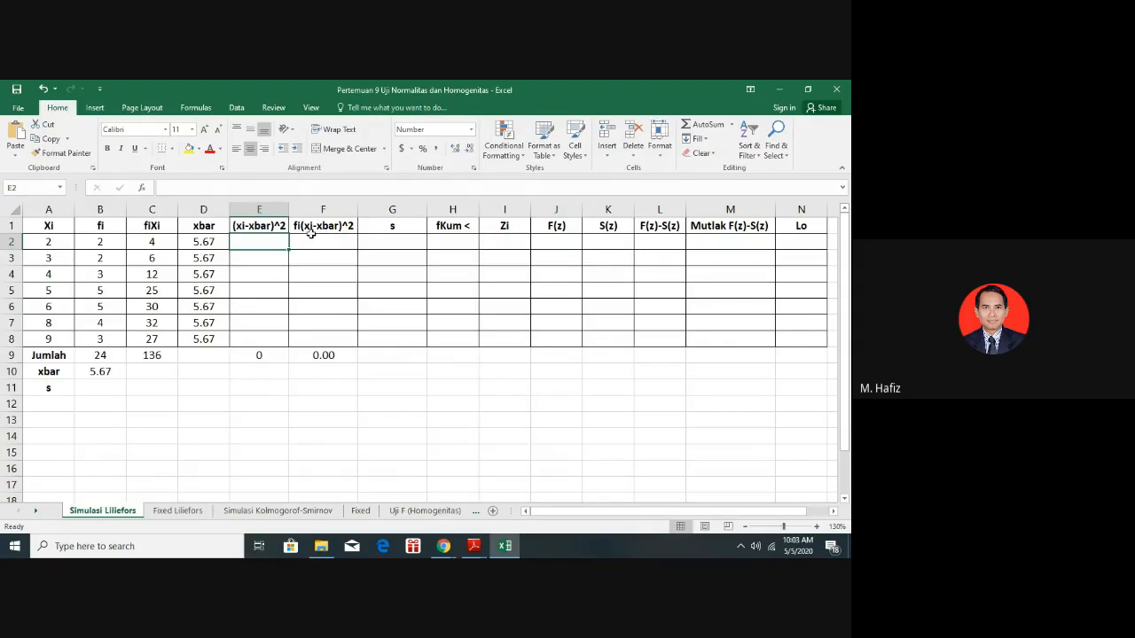
{"action": "type", "text": "="}
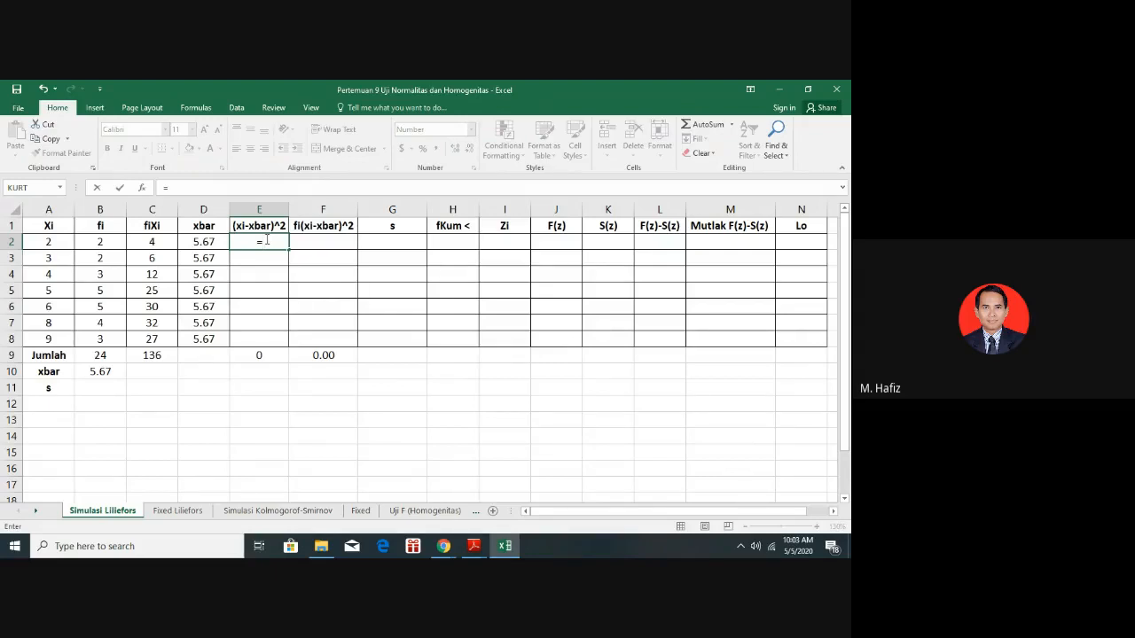
{"action": "type", "text": "("}
{"action": "left_click", "coordinate": [45, 242]}
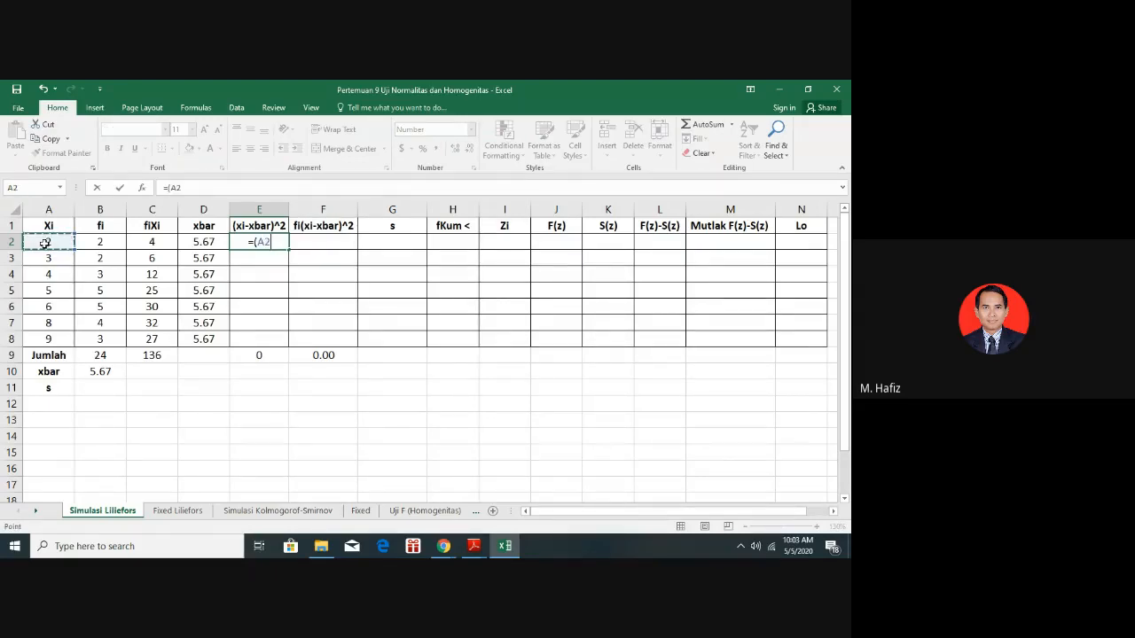
{"action": "type", "text": "-"}
{"action": "left_click", "coordinate": [214, 243]}
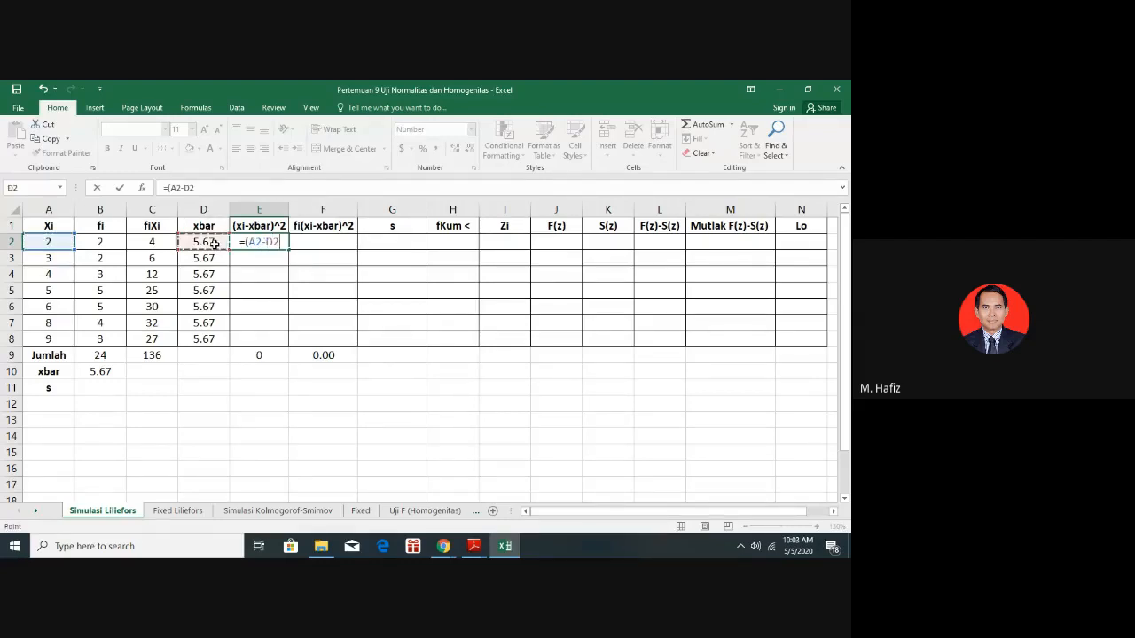
{"action": "type", "text": ")^2"}
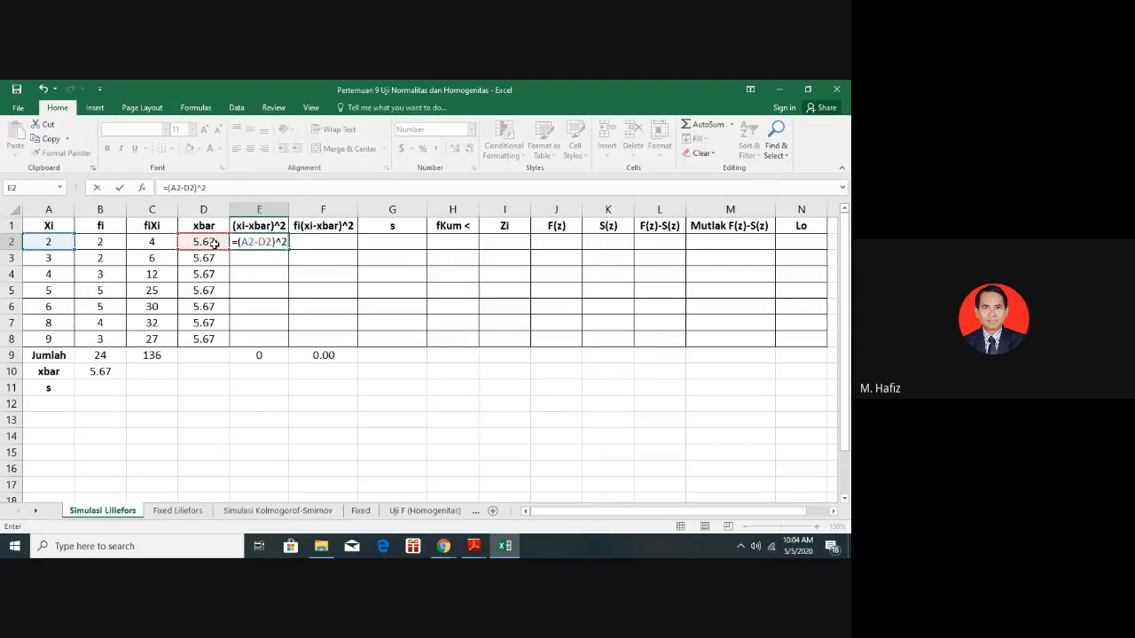
{"action": "key", "text": "Return"}
{"action": "left_click", "coordinate": [266, 238]}
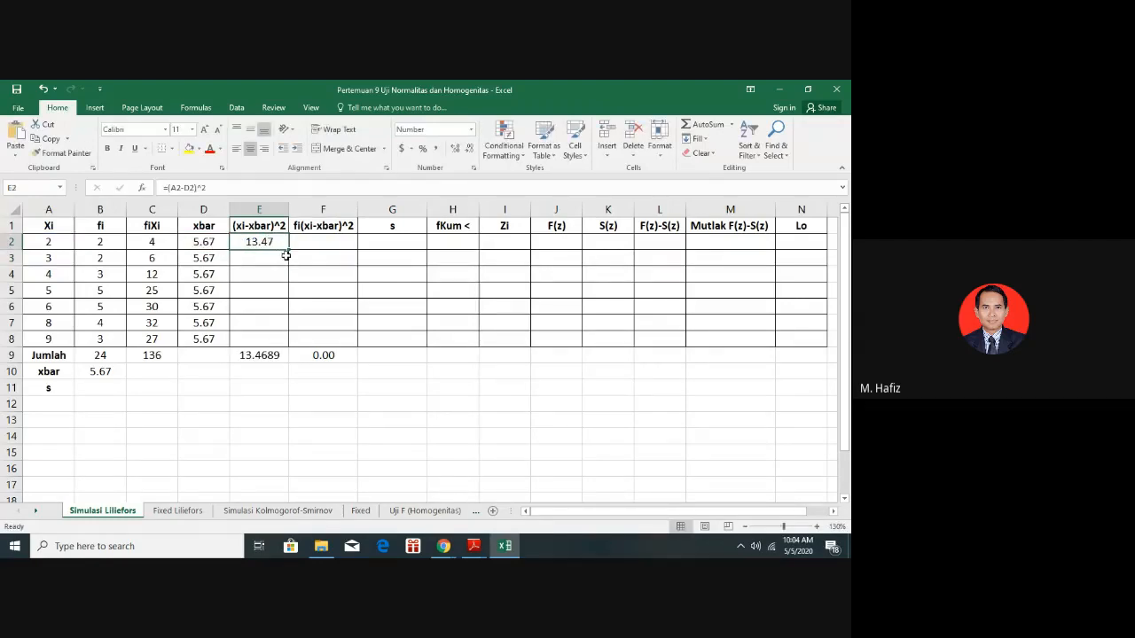
{"action": "left_click_drag", "start_coordinate": [288, 251], "coordinate": [299, 344]}
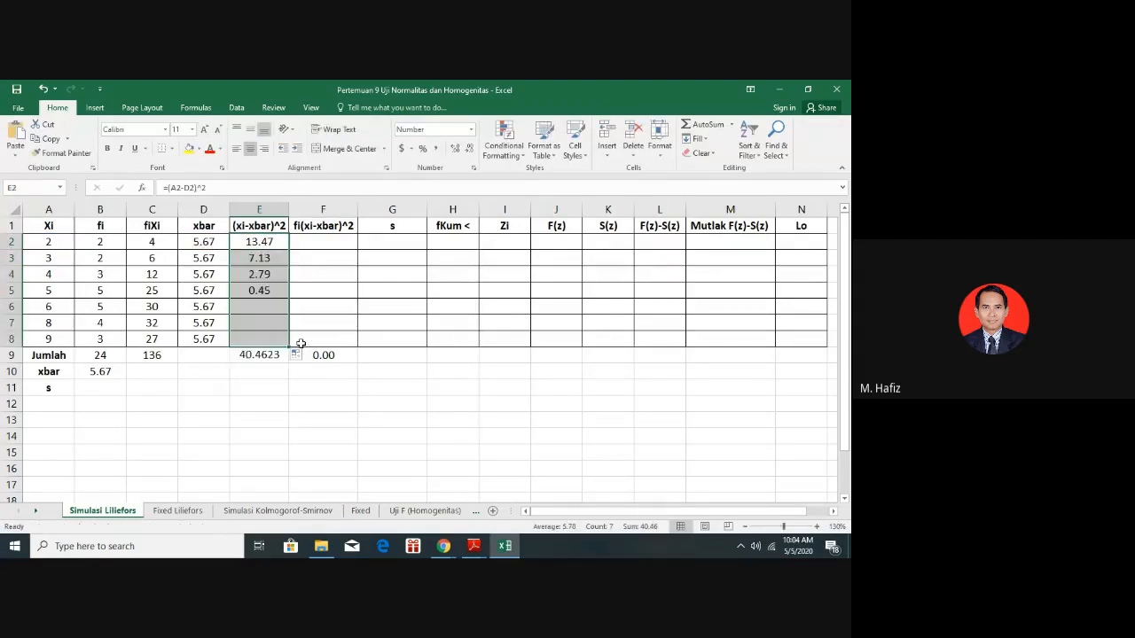
Compute fi(xi-xbar)^2 in F2 with =B2*E2 and fill the formula down to F8
{"action": "left_click", "coordinate": [336, 243]}
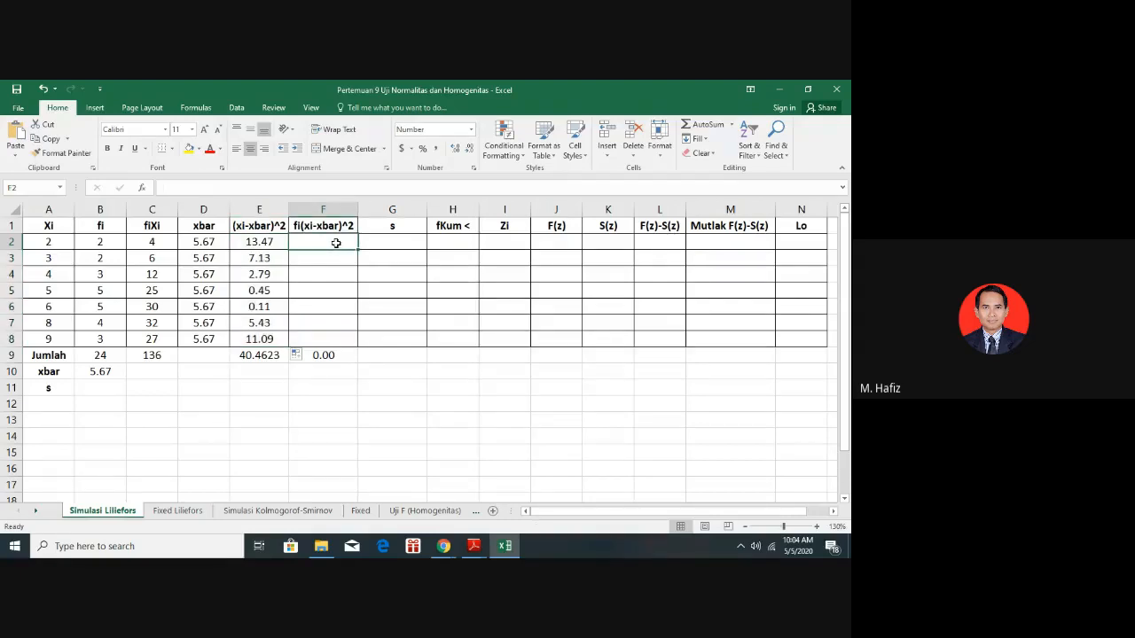
{"action": "type", "text": "="}
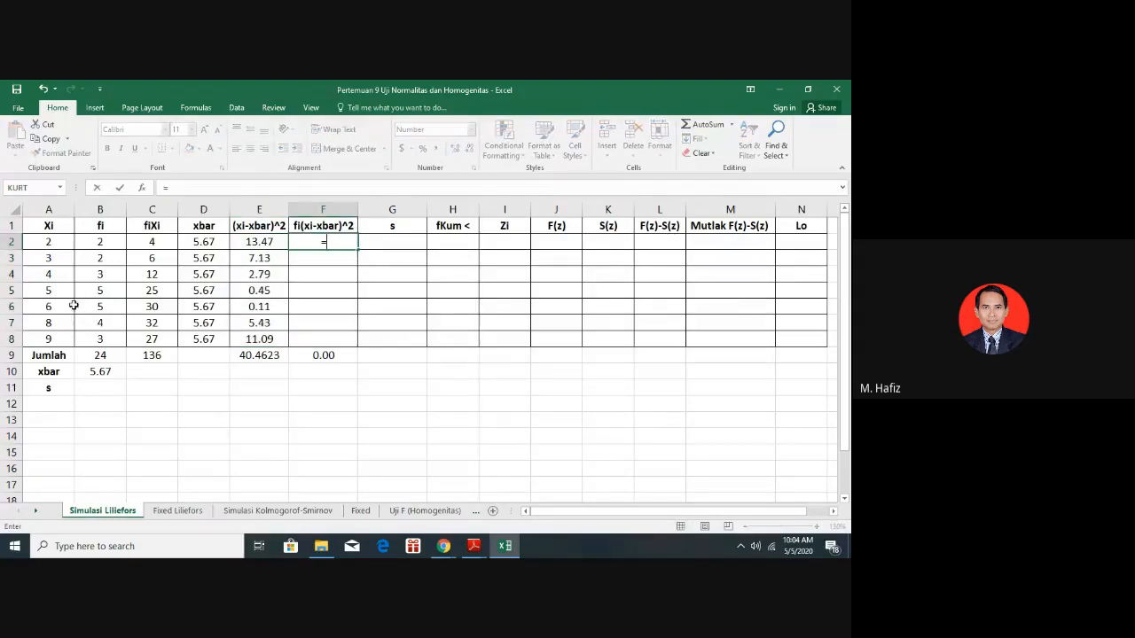
{"action": "left_click", "coordinate": [102, 242]}
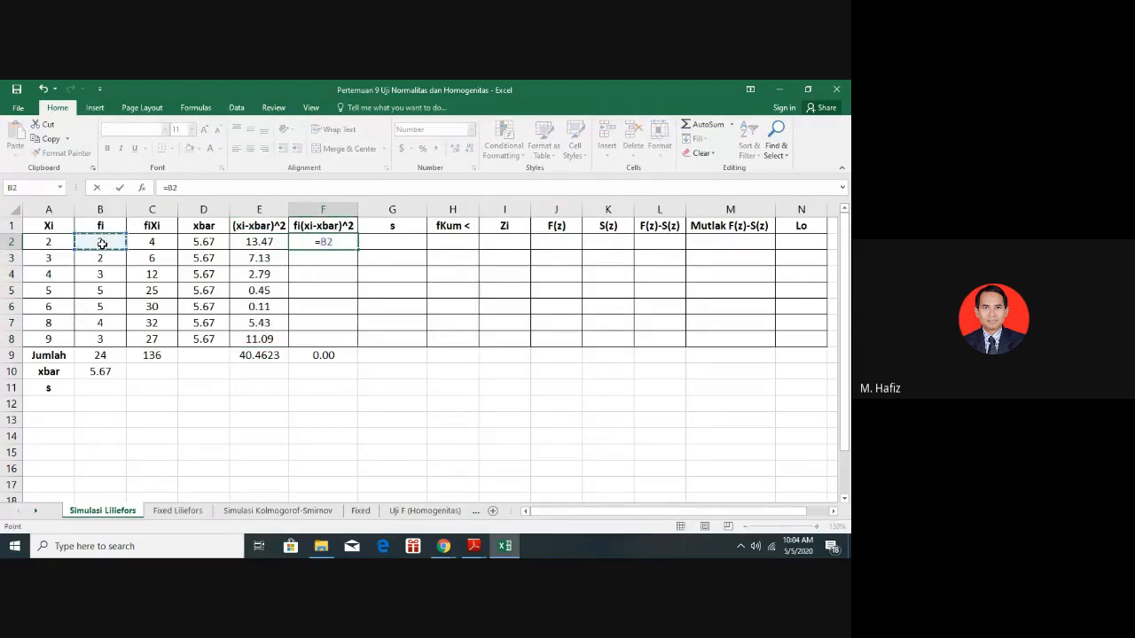
{"action": "type", "text": "*"}
{"action": "left_click", "coordinate": [266, 243]}
{"action": "key", "text": "Return"}
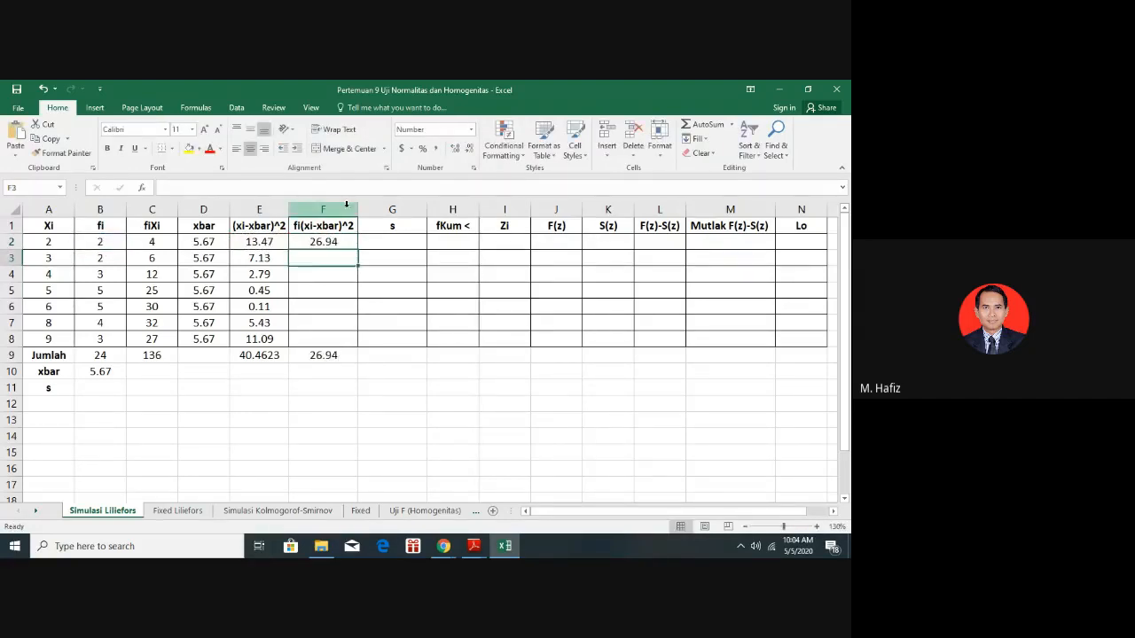
{"action": "left_click", "coordinate": [326, 241]}
{"action": "left_click_drag", "start_coordinate": [359, 254], "coordinate": [363, 365]}
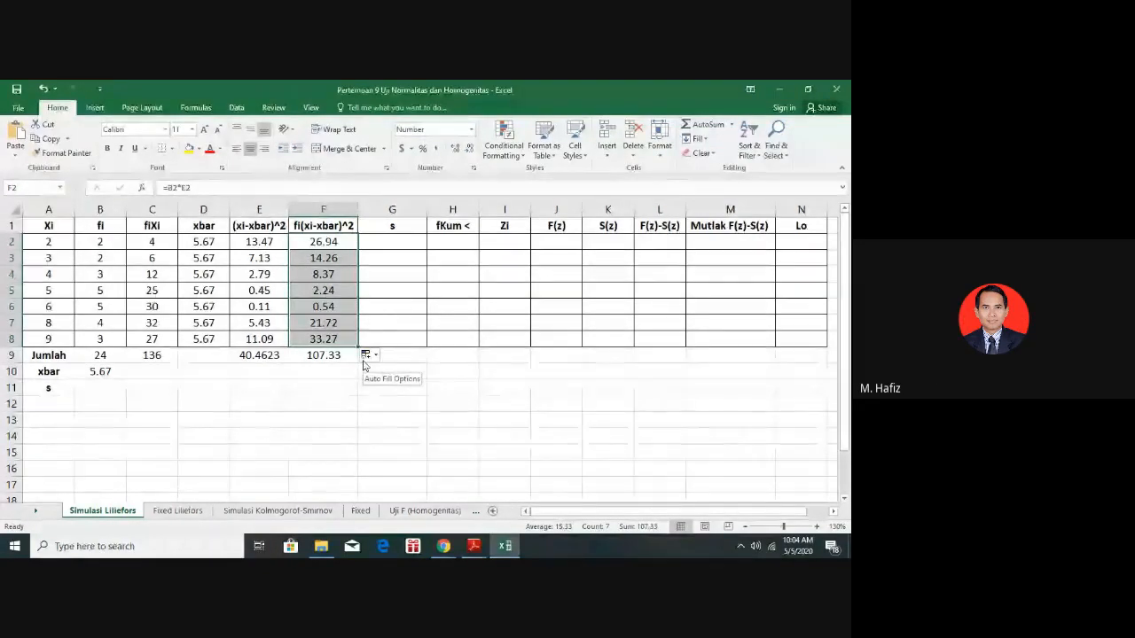
Calculate the standard deviation s in cell B11 with =SQRT(F9/23)
{"action": "left_click", "coordinate": [403, 245]}
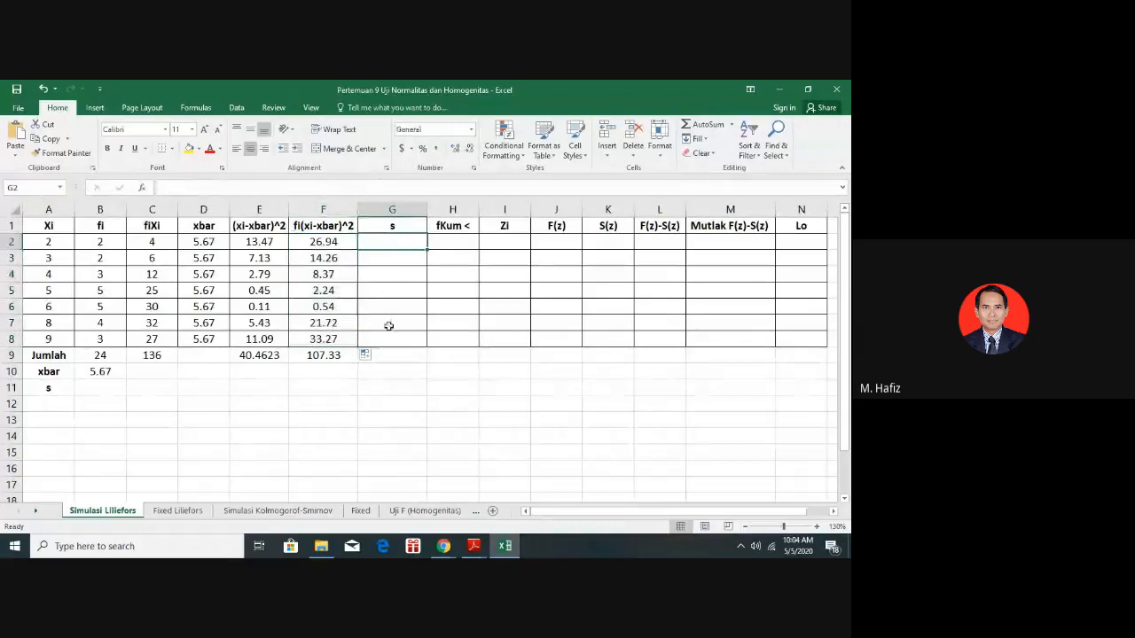
{"action": "left_click", "coordinate": [104, 389]}
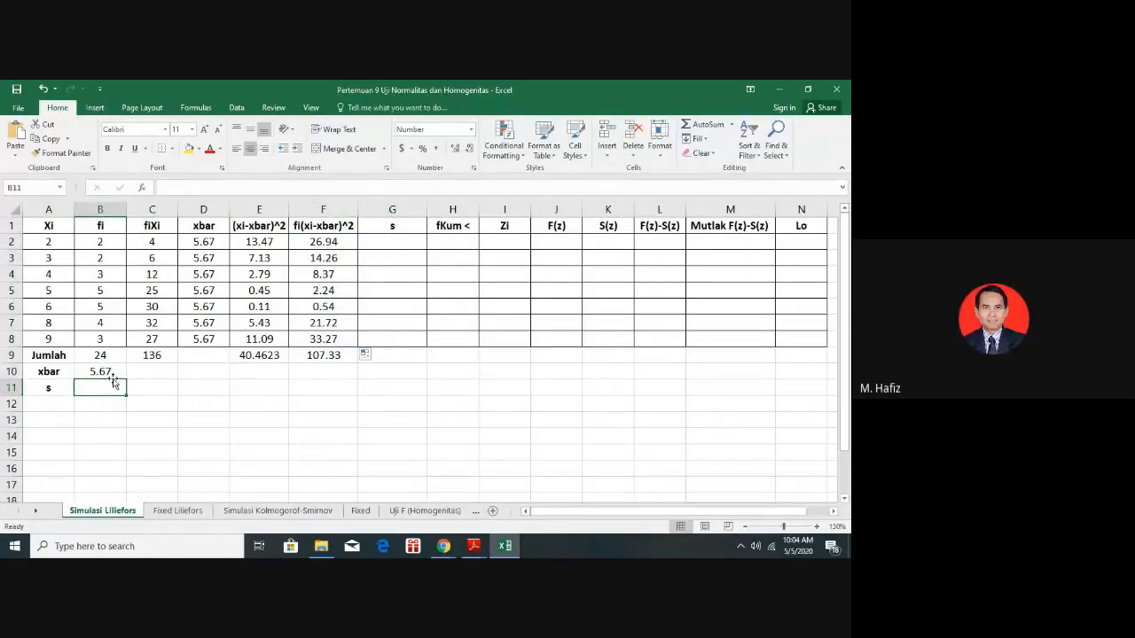
{"action": "type", "text": "="}
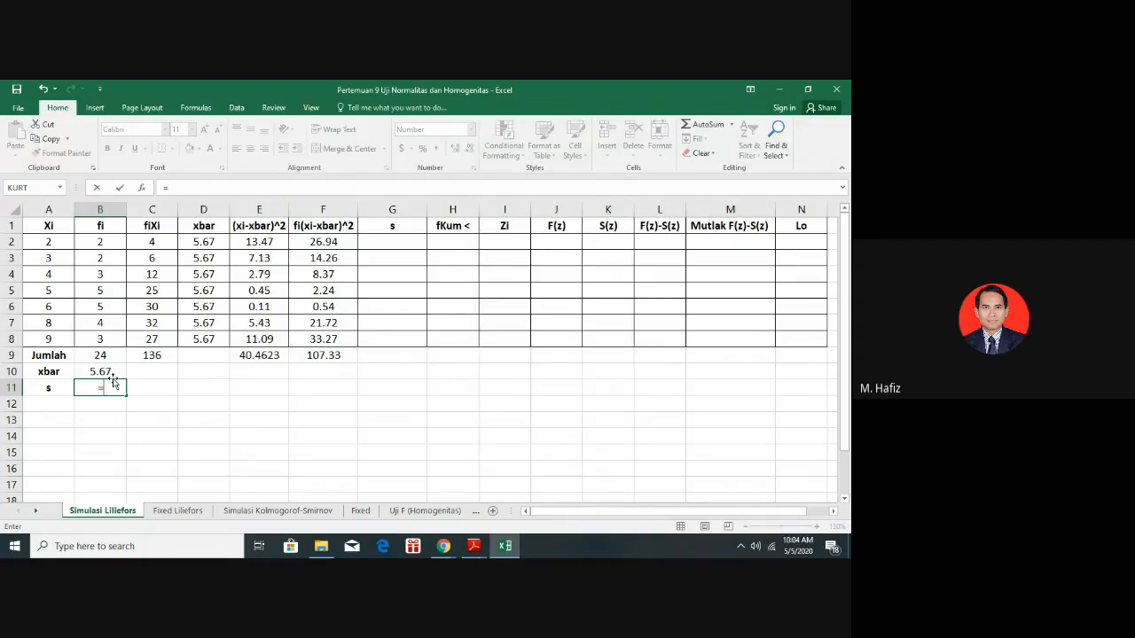
{"action": "type", "text": "sqrt"}
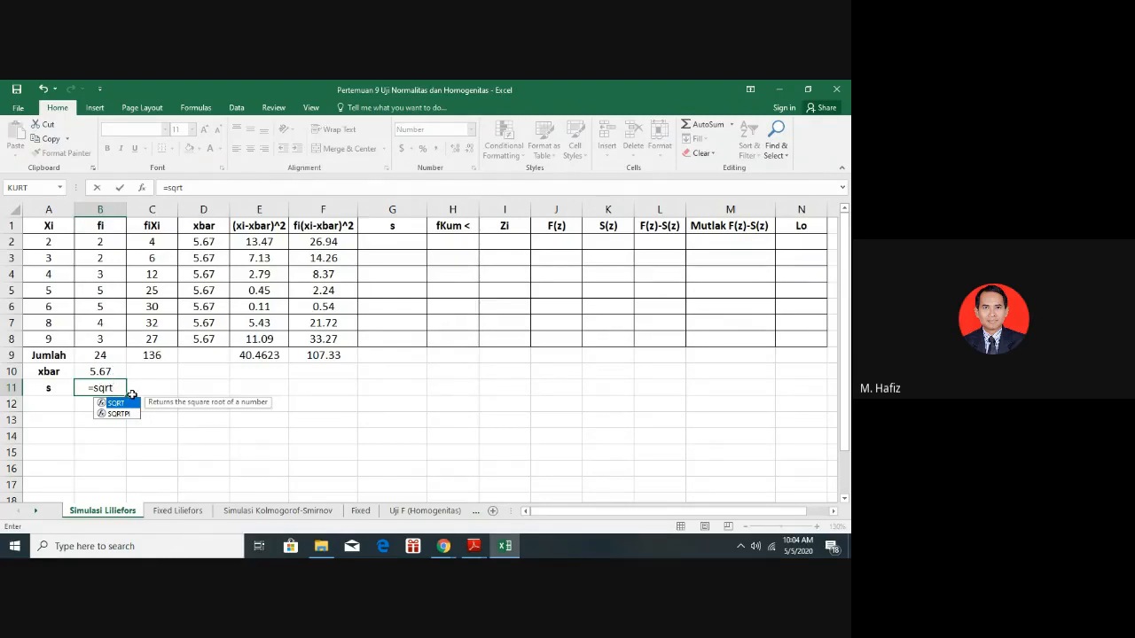
{"action": "type", "text": "("}
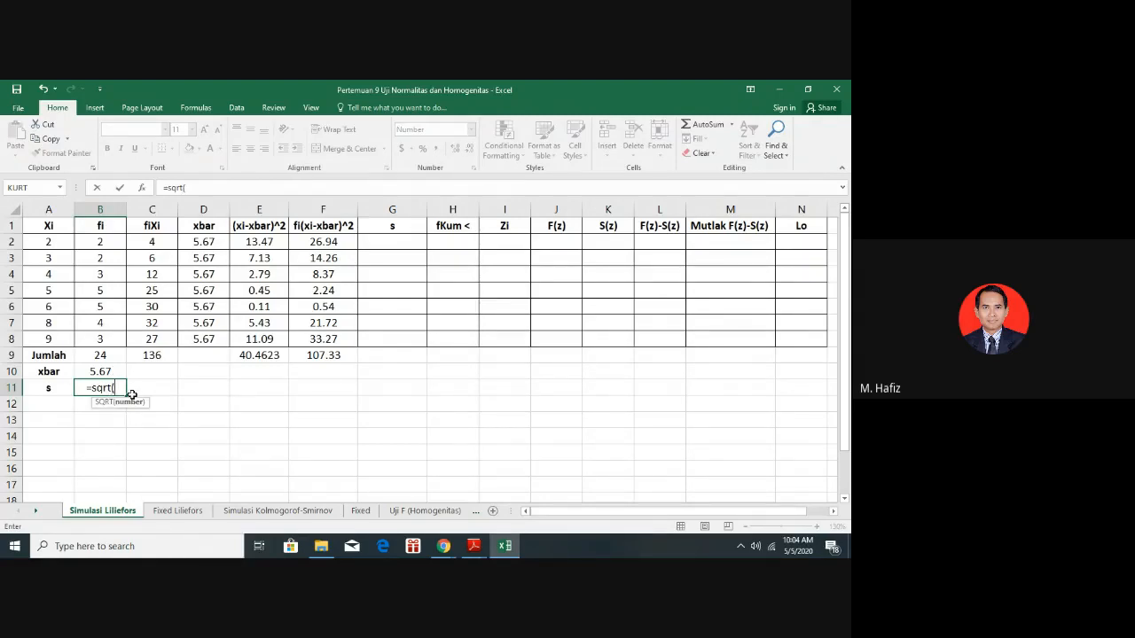
{"action": "left_click", "coordinate": [318, 353]}
{"action": "type", "text": "/"}
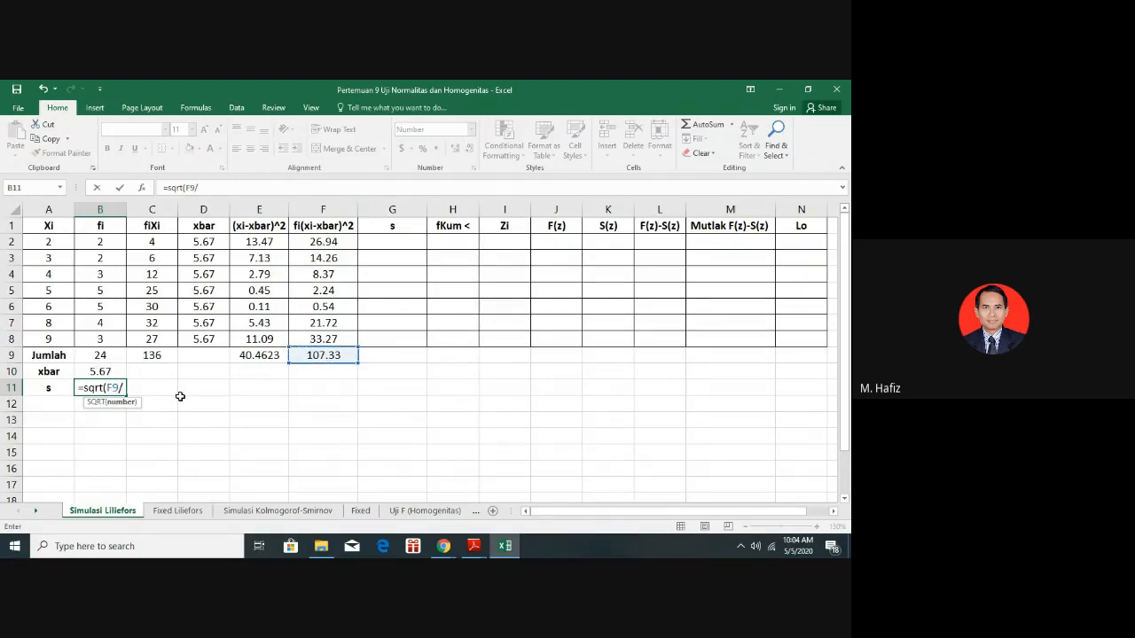
{"action": "type", "text": "23"}
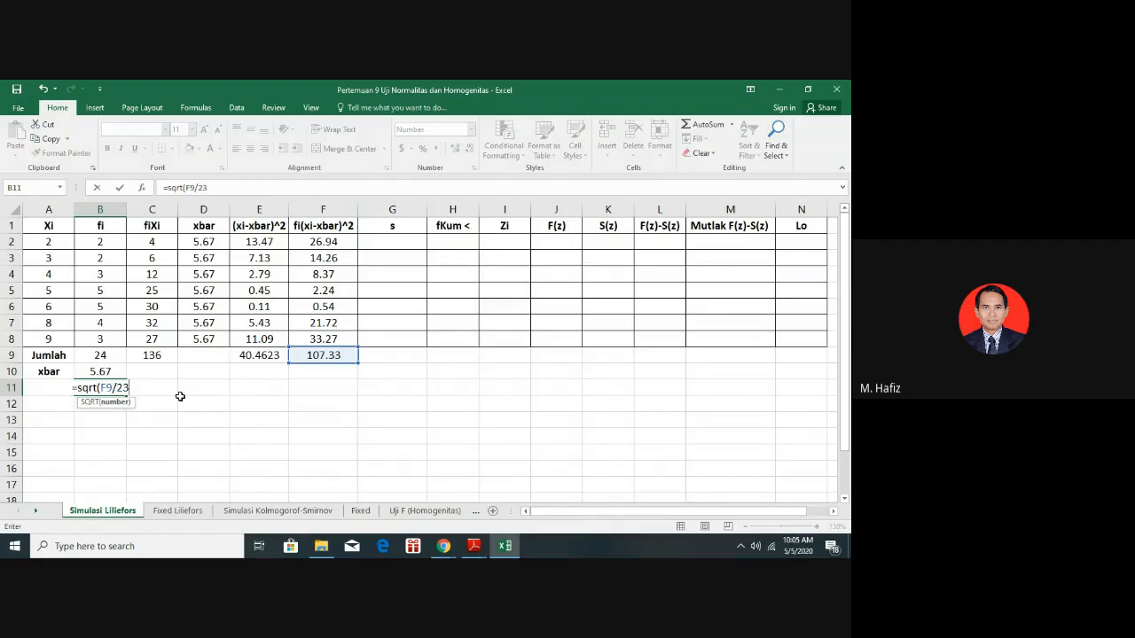
{"action": "type", "text": ")"}
{"action": "key", "text": "ctrl+Return"}
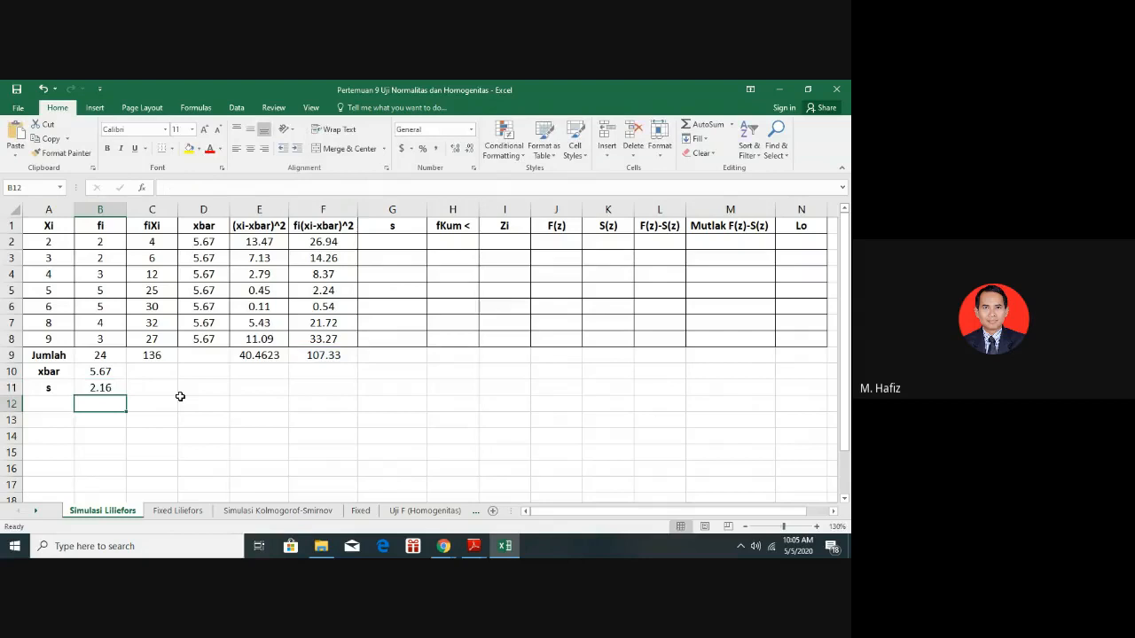
Enter the standard deviation 2.16 in G2 of the s column and fill it down to G8
{"action": "left_click", "coordinate": [92, 389]}
{"action": "left_click", "coordinate": [392, 240]}
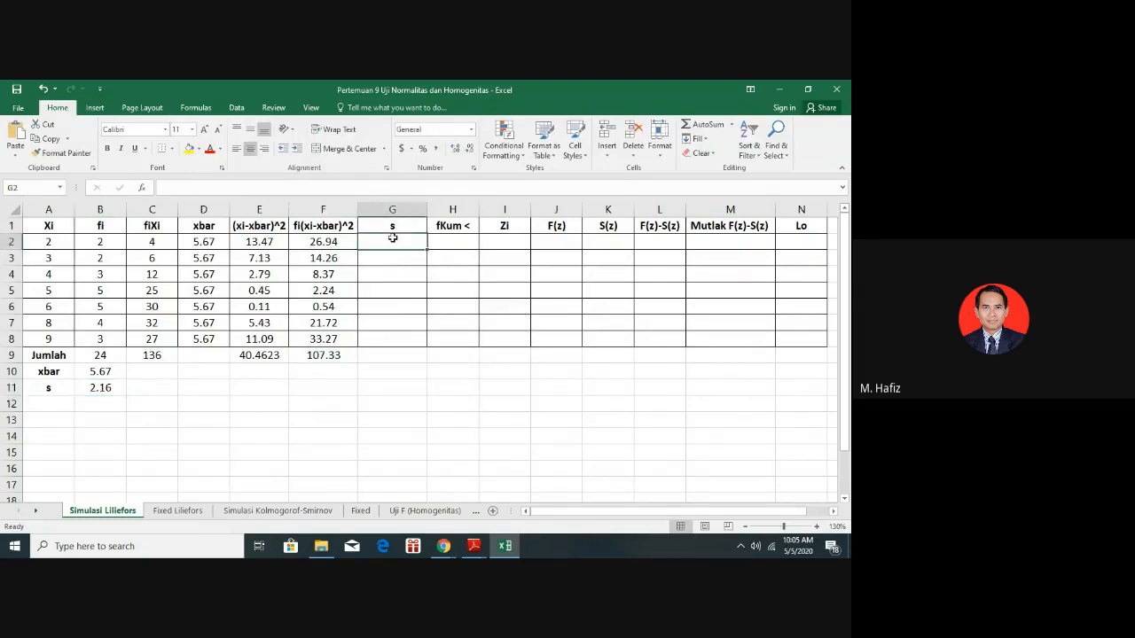
{"action": "type", "text": "2.16"}
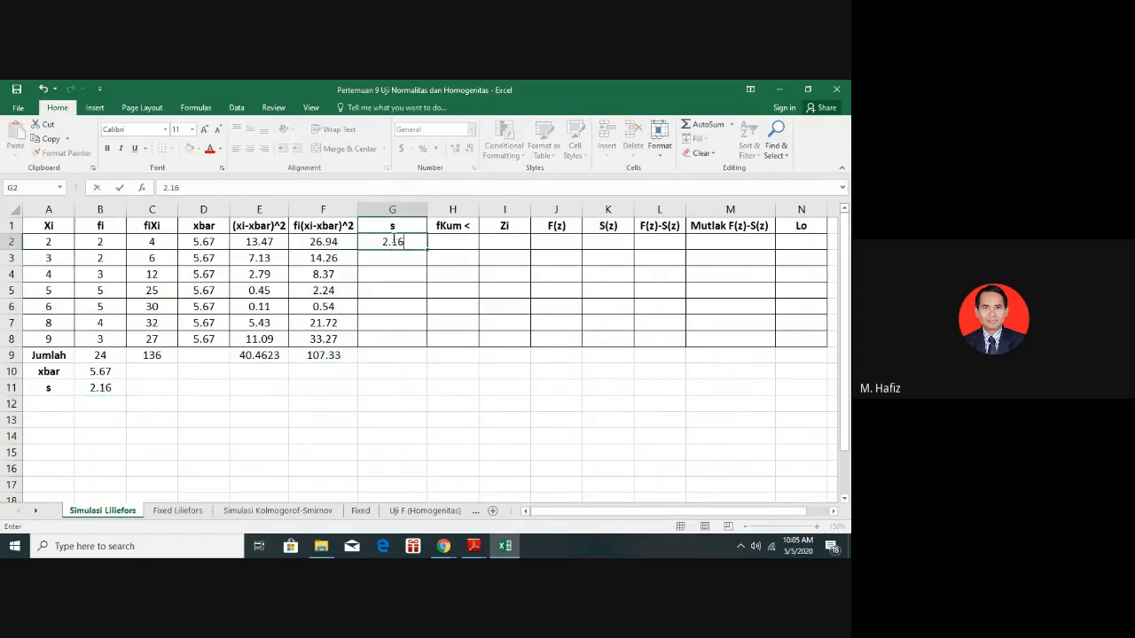
{"action": "left_click", "coordinate": [394, 241]}
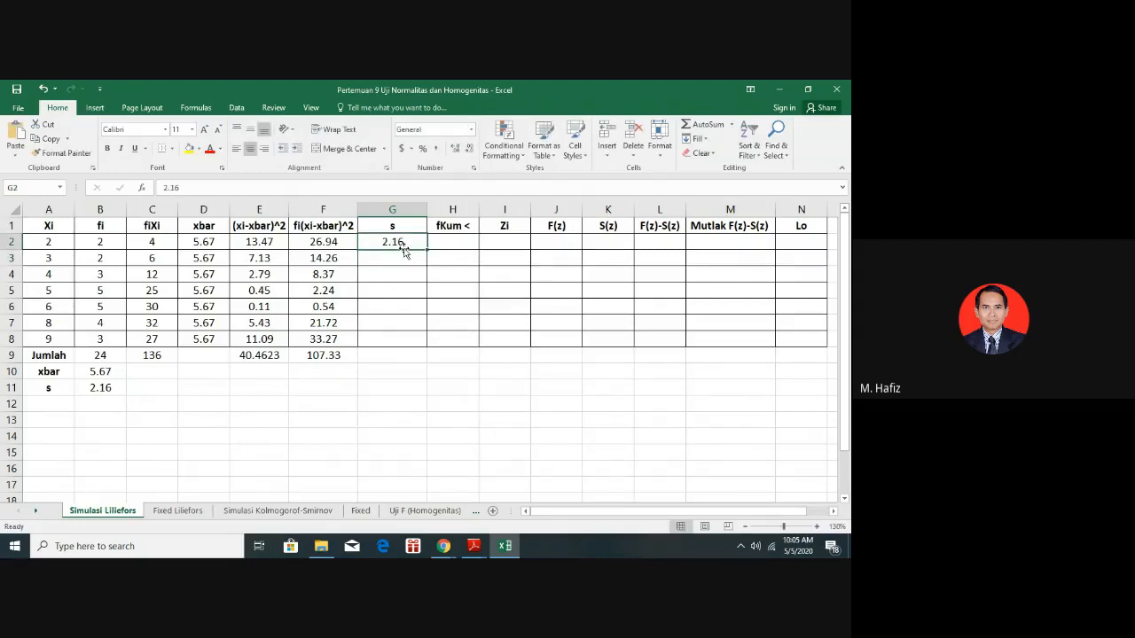
{"action": "left_click_drag", "start_coordinate": [428, 251], "coordinate": [427, 346]}
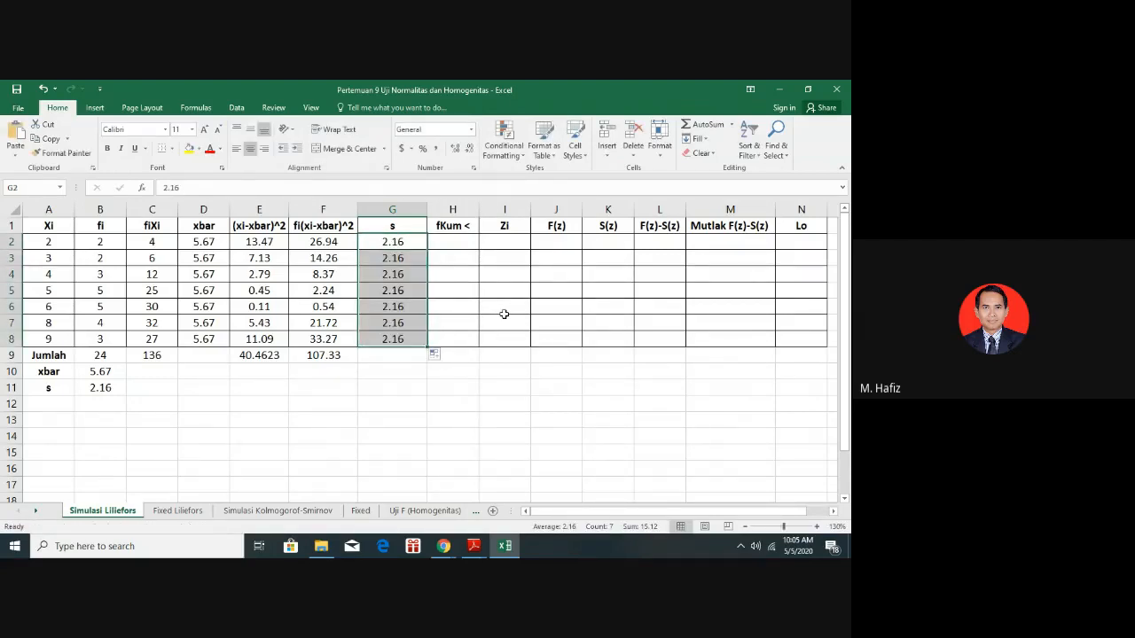
Enter 2 as the first cumulative frequency in cell H2 of the fKum < column
{"action": "left_click", "coordinate": [466, 241]}
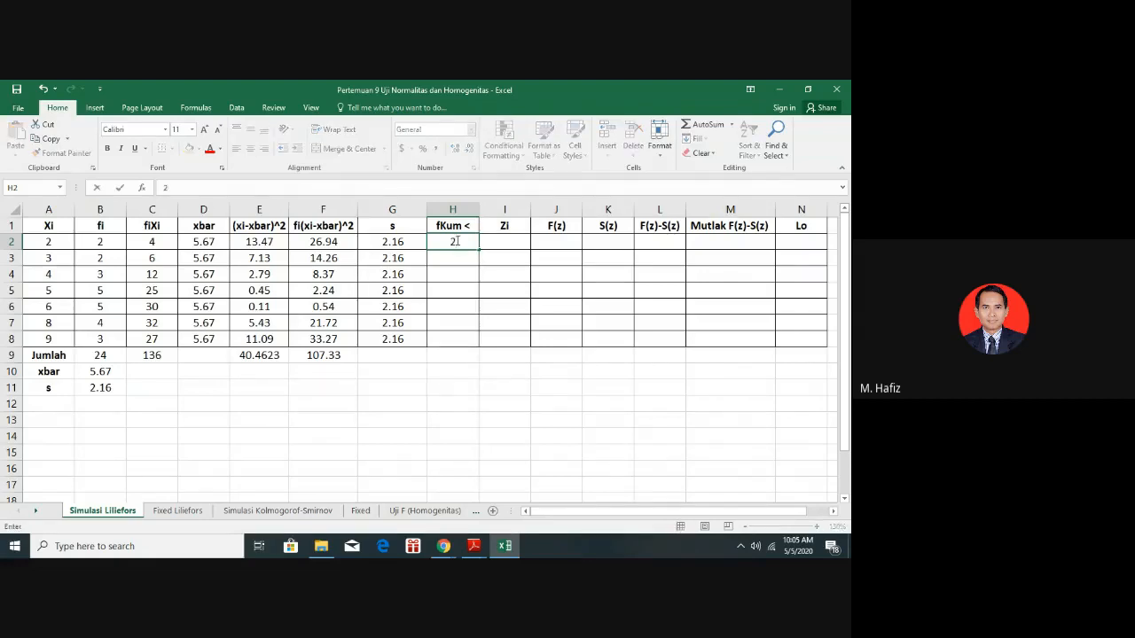
{"action": "type", "text": "2"}
{"action": "key", "text": "Return"}
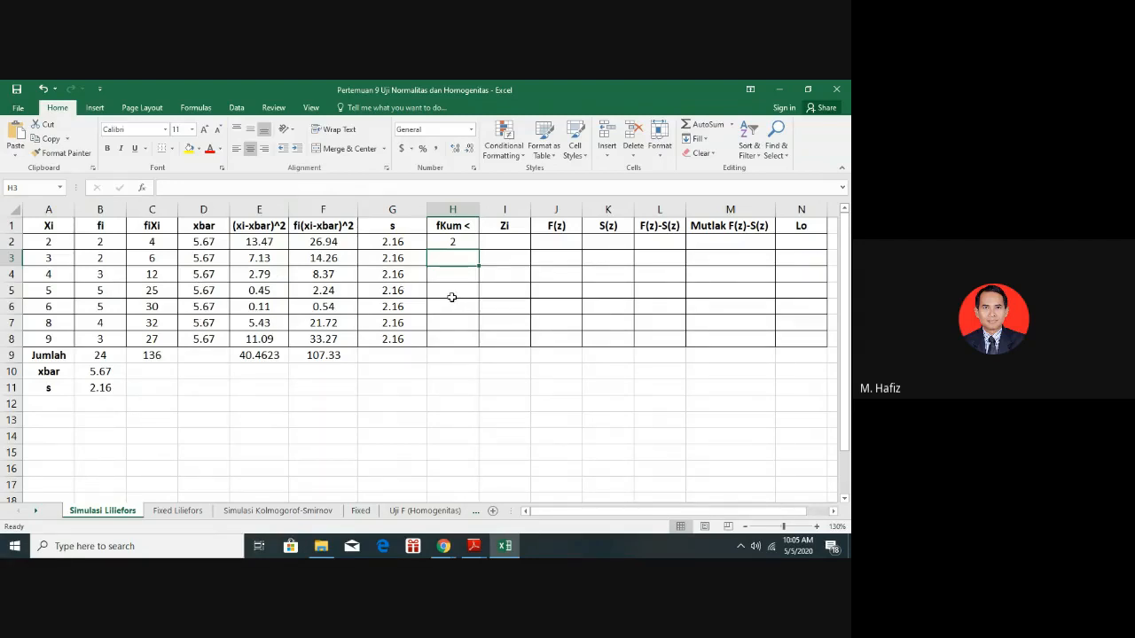
Compute the running cumulative frequency in H3 with =H2+B3 and fill the formula down to H8
{"action": "type", "text": "="}
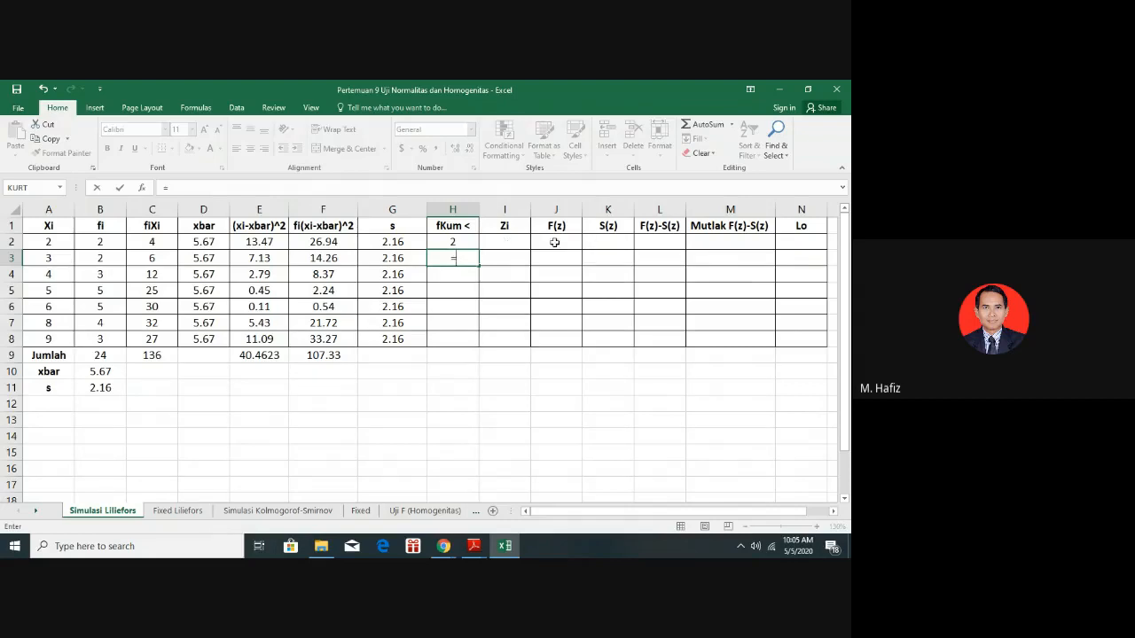
{"action": "left_click", "coordinate": [451, 241]}
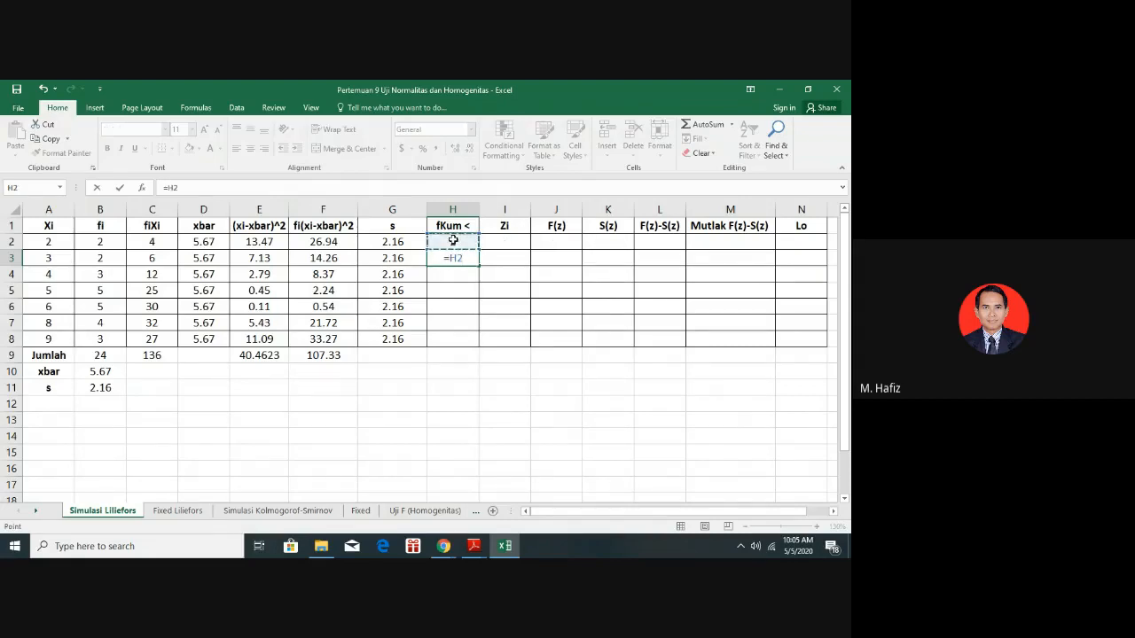
{"action": "type", "text": "+"}
{"action": "left_click", "coordinate": [103, 258]}
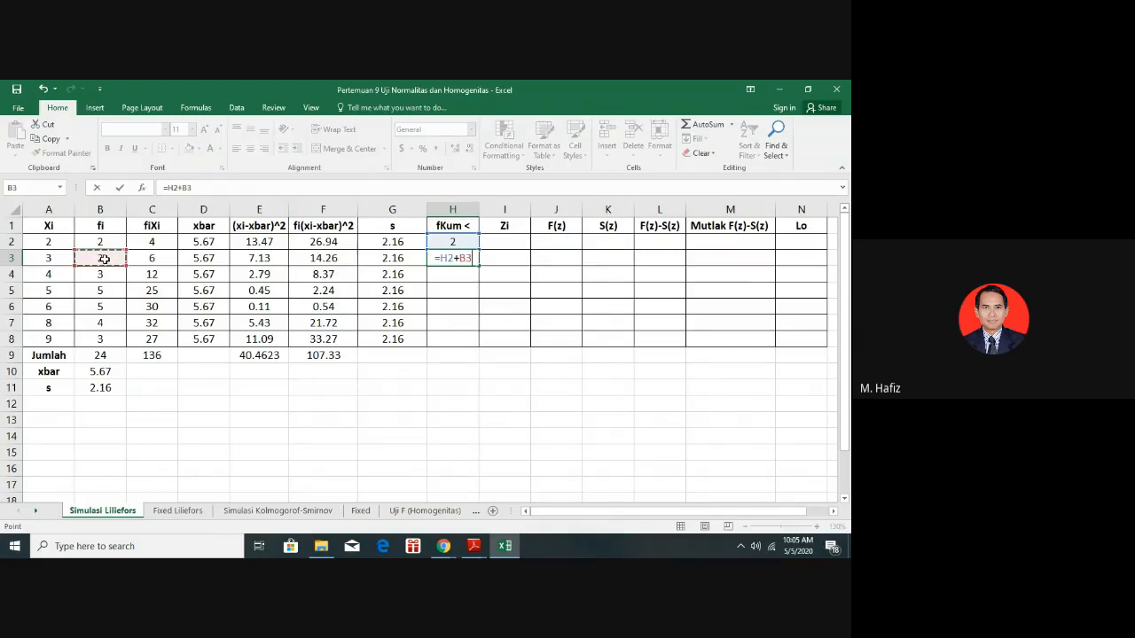
{"action": "key", "text": "Return"}
{"action": "left_click", "coordinate": [462, 258]}
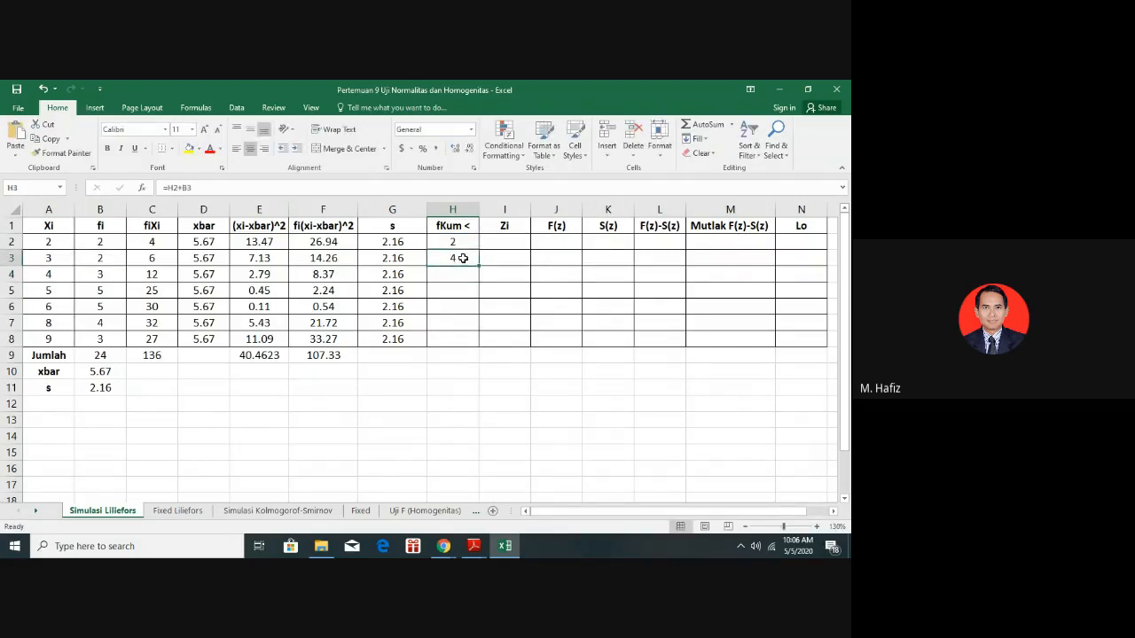
{"action": "left_click", "coordinate": [460, 240]}
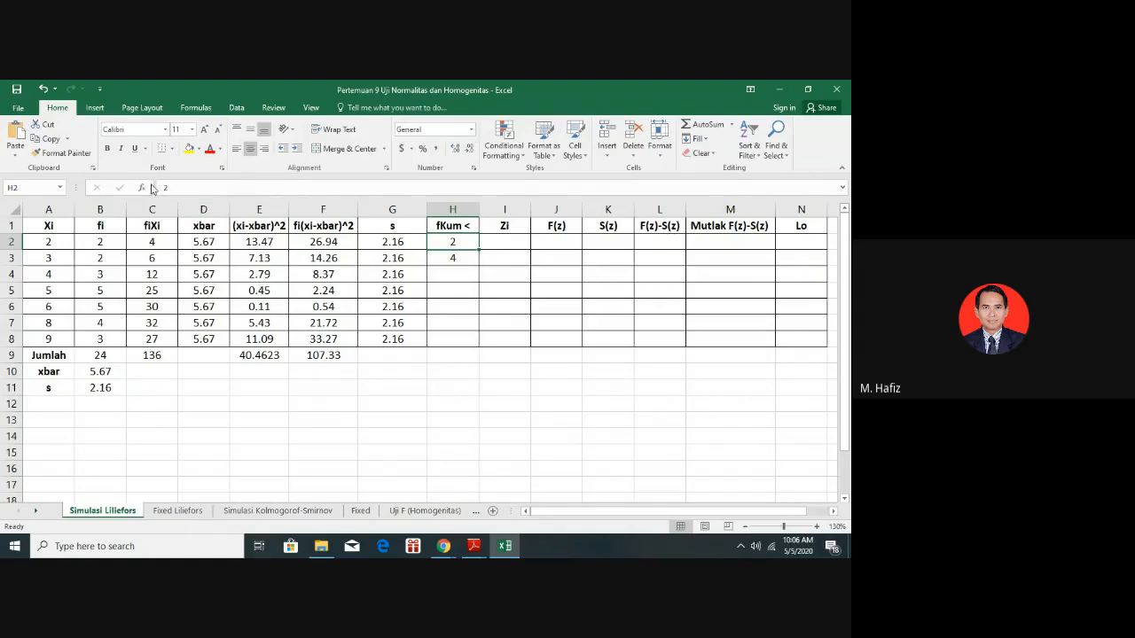
{"action": "left_click", "coordinate": [448, 258]}
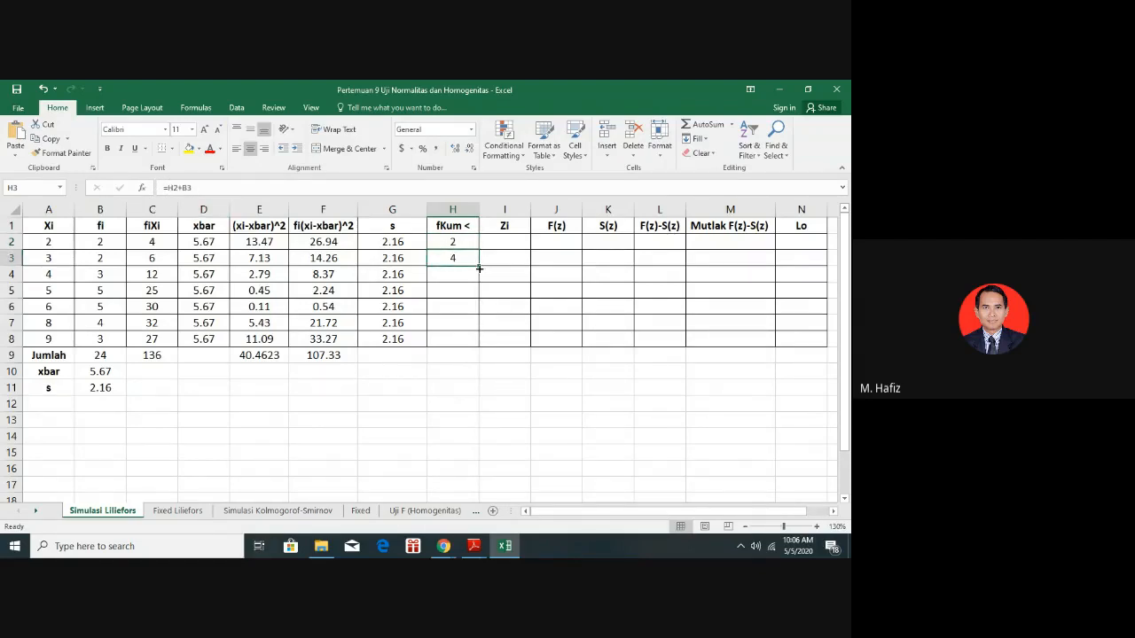
{"action": "left_click_drag", "start_coordinate": [479, 265], "coordinate": [480, 348]}
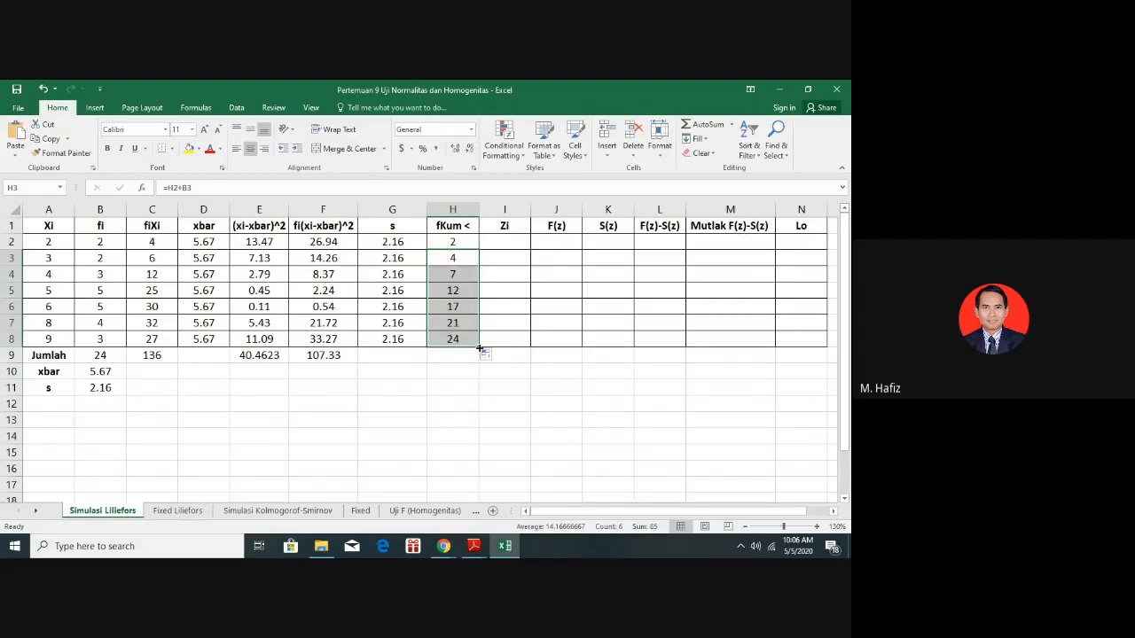
{"action": "left_click", "coordinate": [463, 341]}
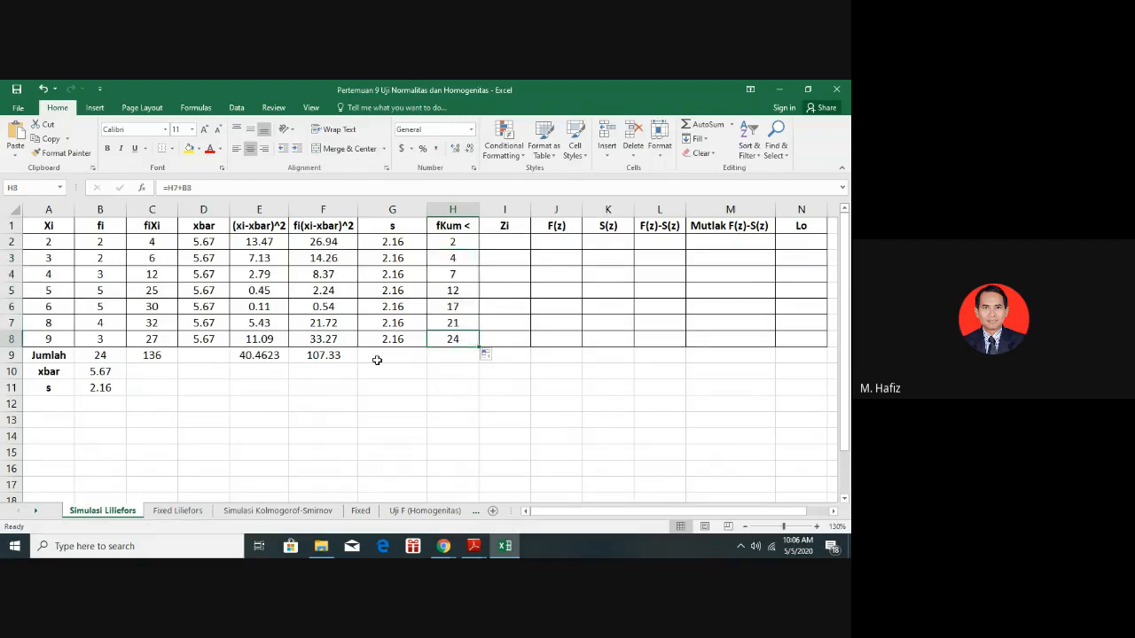
{"action": "left_click", "coordinate": [100, 357]}
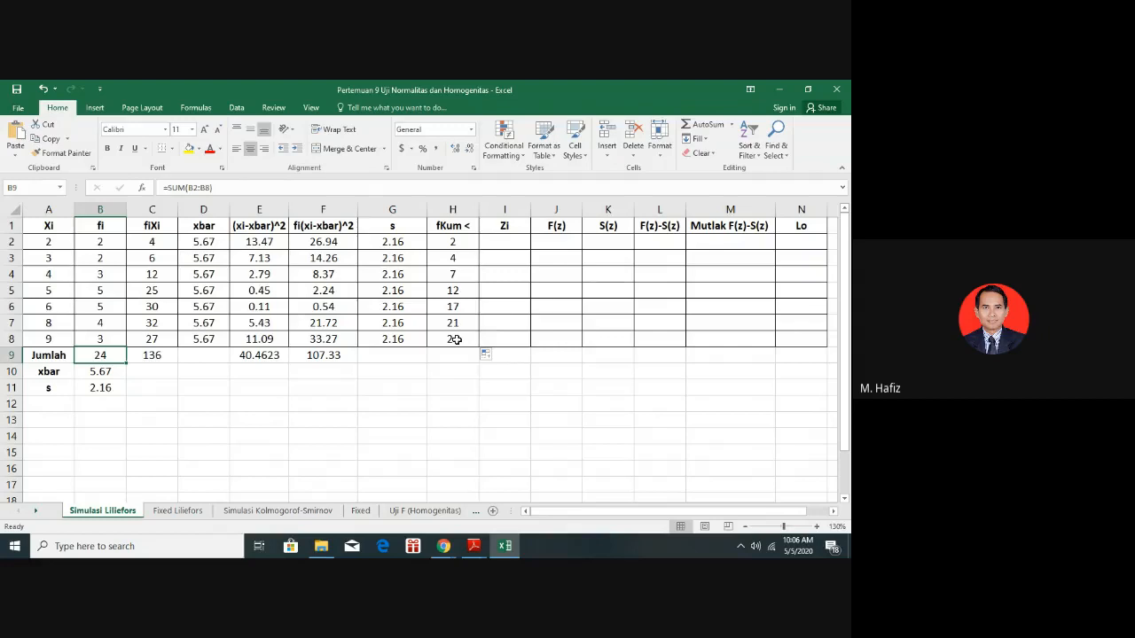
Compute Zi in I2 with =(A2-D2)/G2 and fill the formula down to I8
{"action": "left_click", "coordinate": [504, 242]}
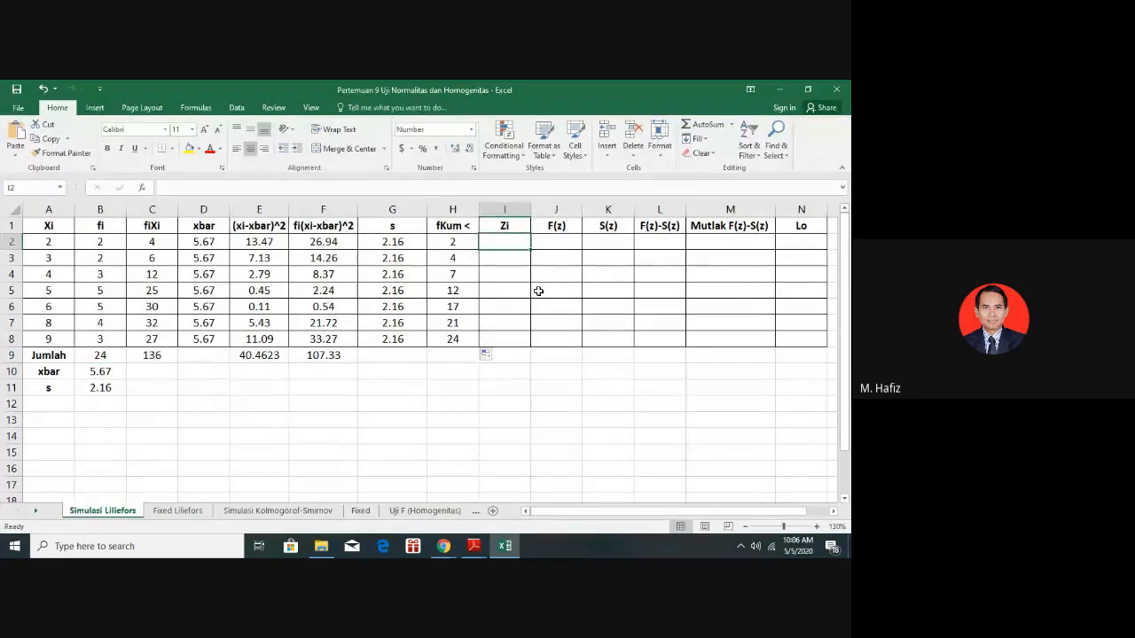
{"action": "type", "text": "=("}
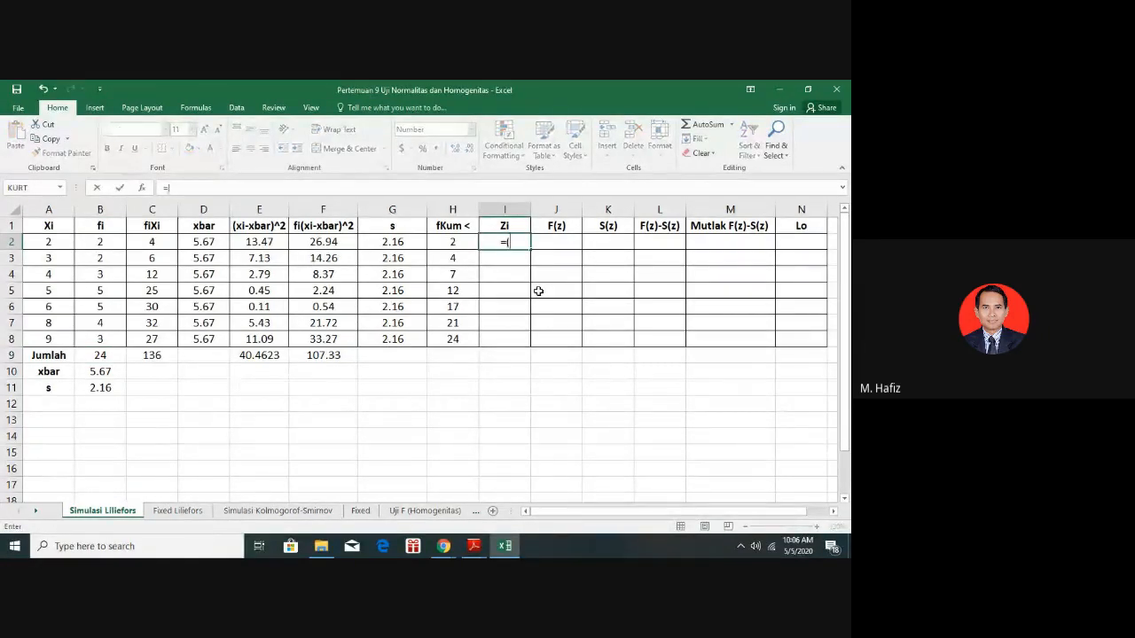
{"action": "left_click", "coordinate": [67, 239]}
{"action": "type", "text": "-"}
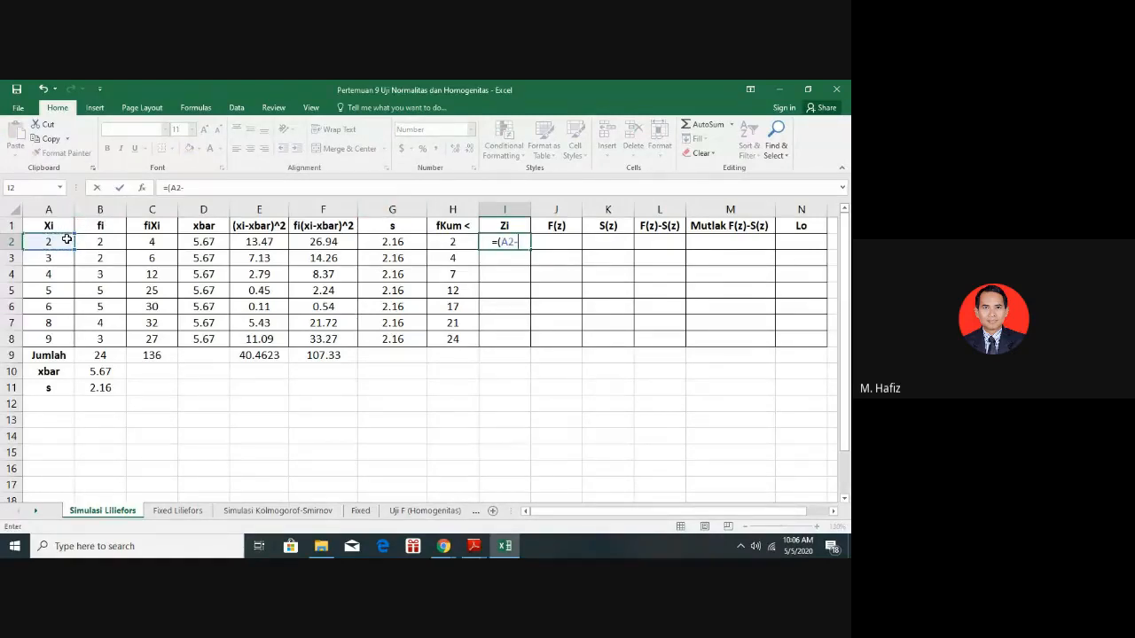
{"action": "left_click", "coordinate": [203, 249]}
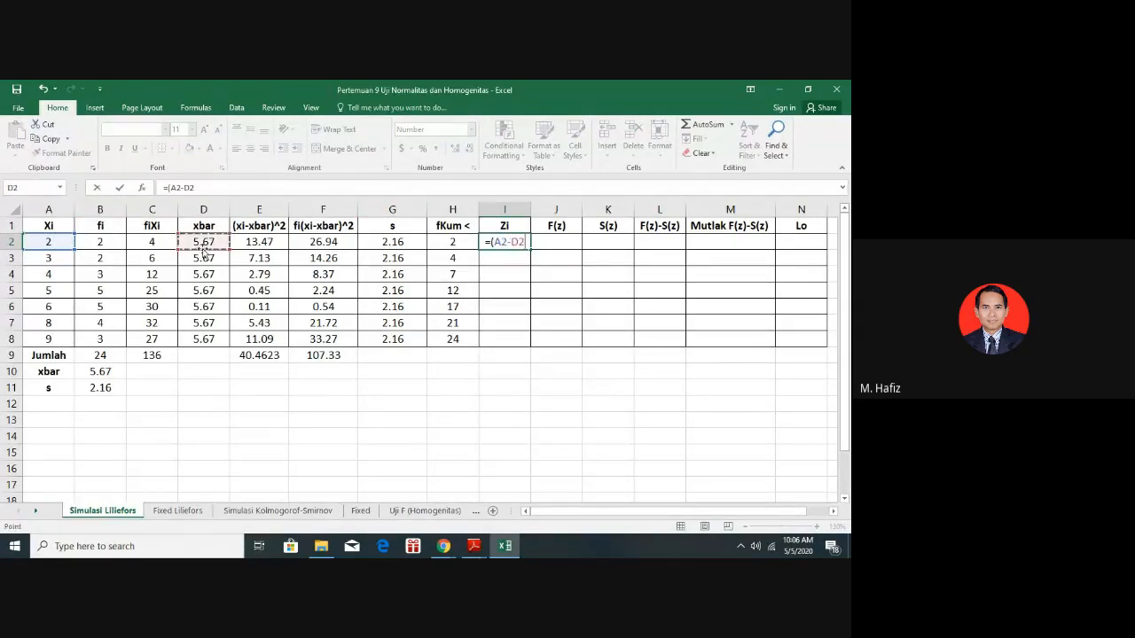
{"action": "type", "text": ")"}
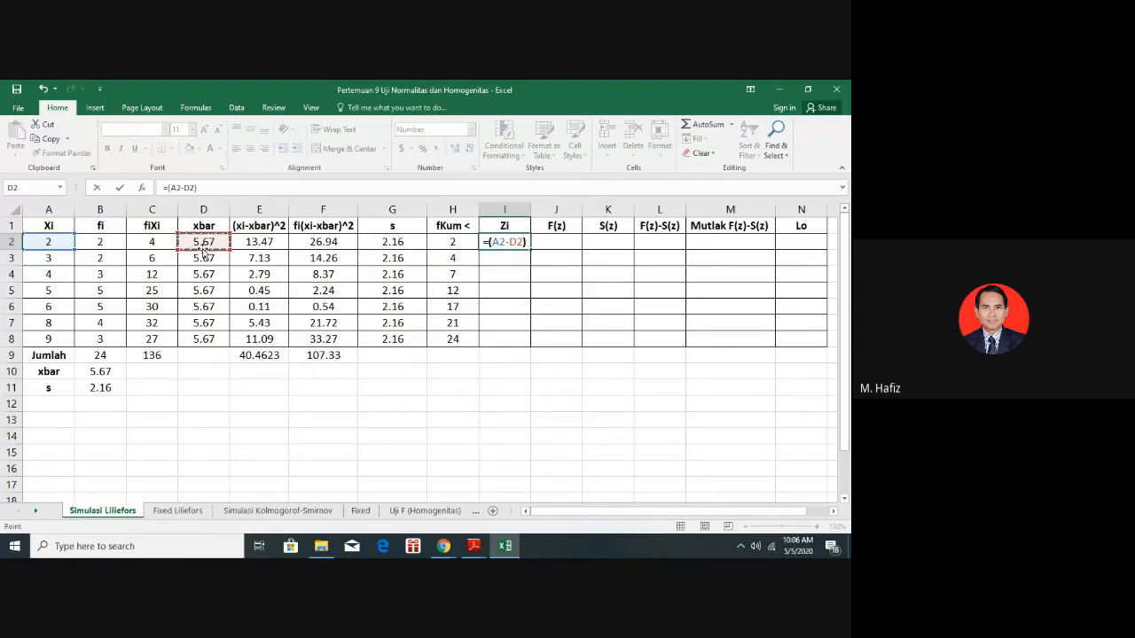
{"action": "type", "text": "/"}
{"action": "left_click", "coordinate": [383, 242]}
{"action": "key", "text": "Return"}
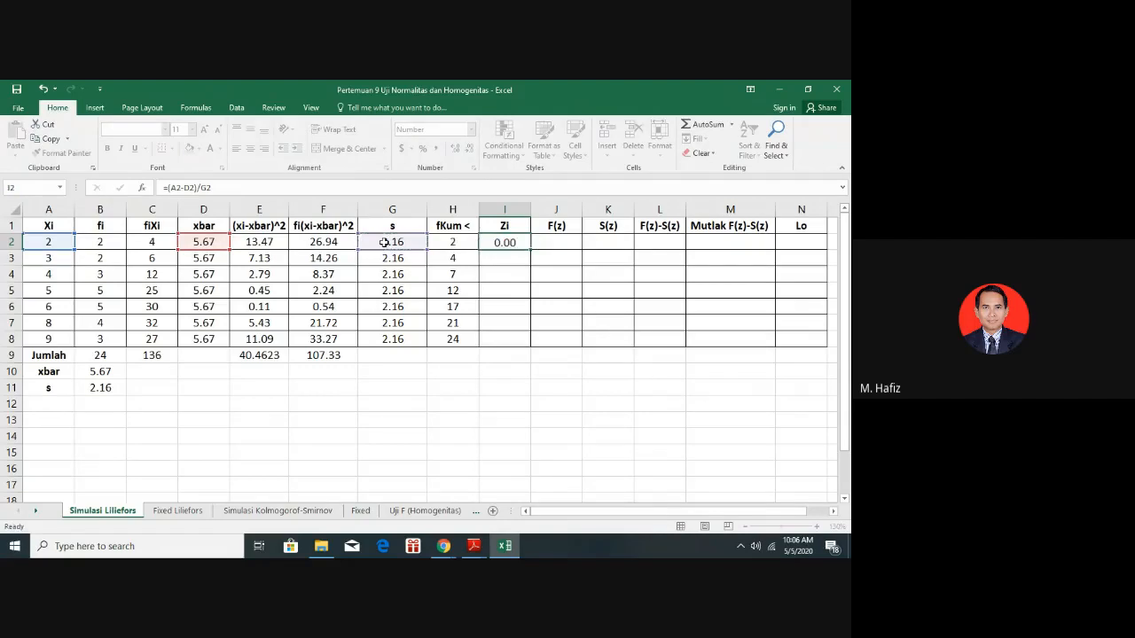
{"action": "left_click", "coordinate": [500, 241]}
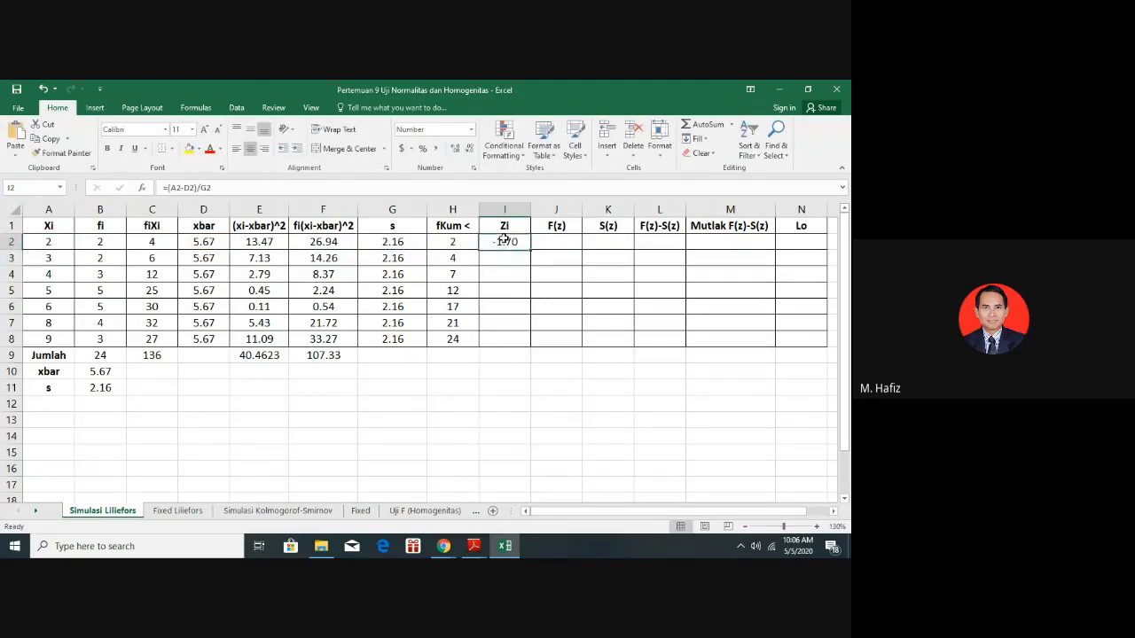
{"action": "left_click_drag", "start_coordinate": [529, 252], "coordinate": [525, 347]}
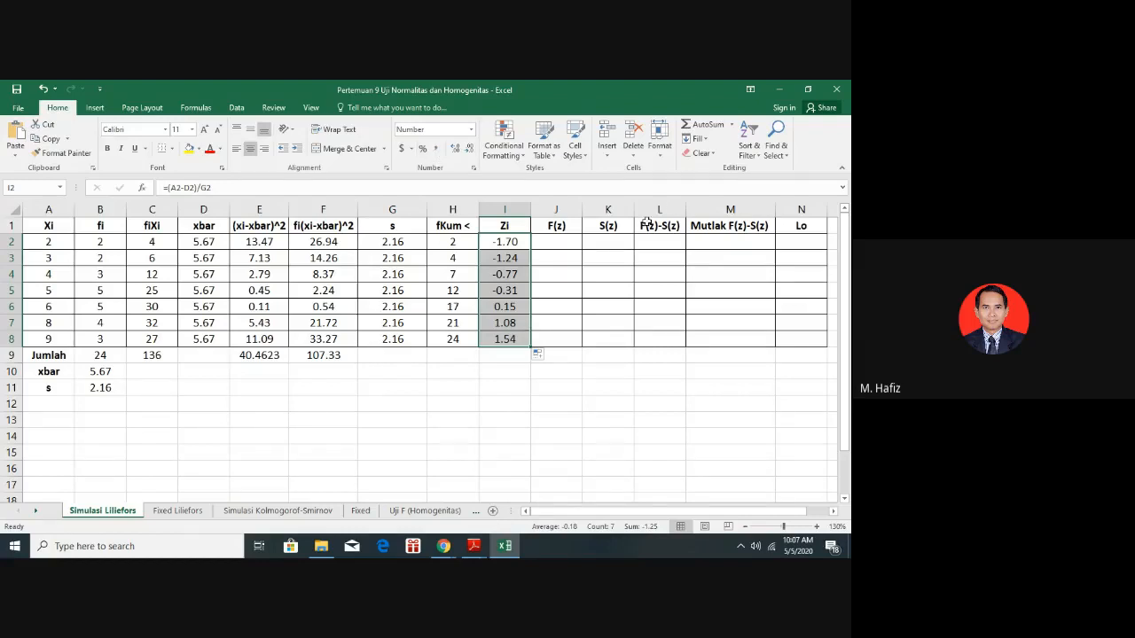
Compute F(z) in J2 with =NORMSDIST(I2) and fill the formula down to J8
{"action": "left_click", "coordinate": [555, 240]}
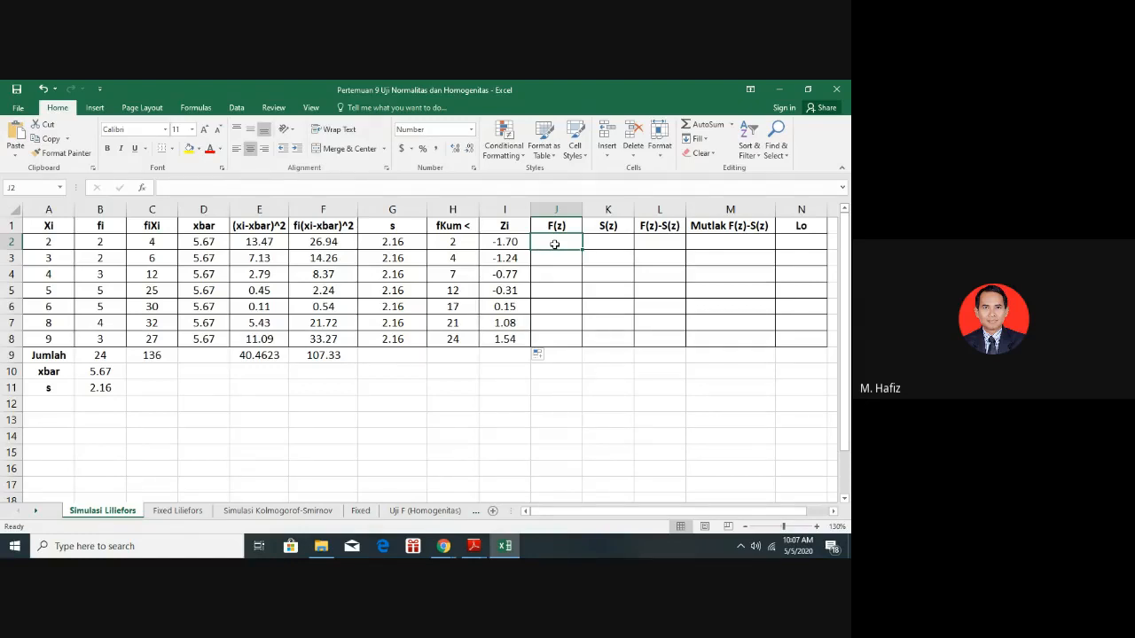
{"action": "type", "text": "="}
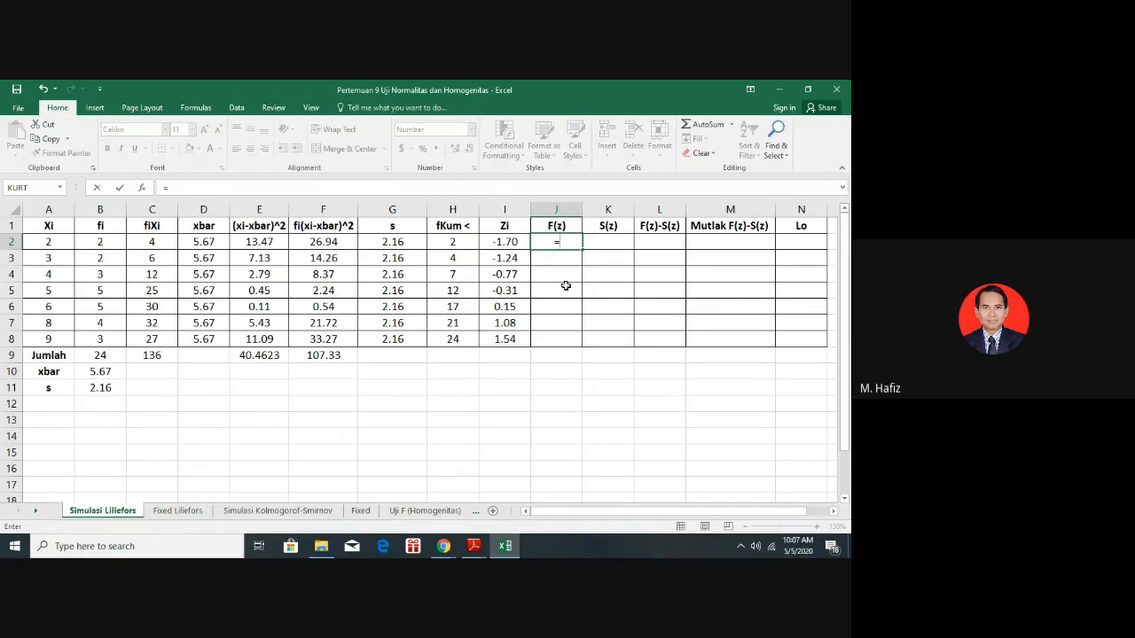
{"action": "type", "text": "no"}
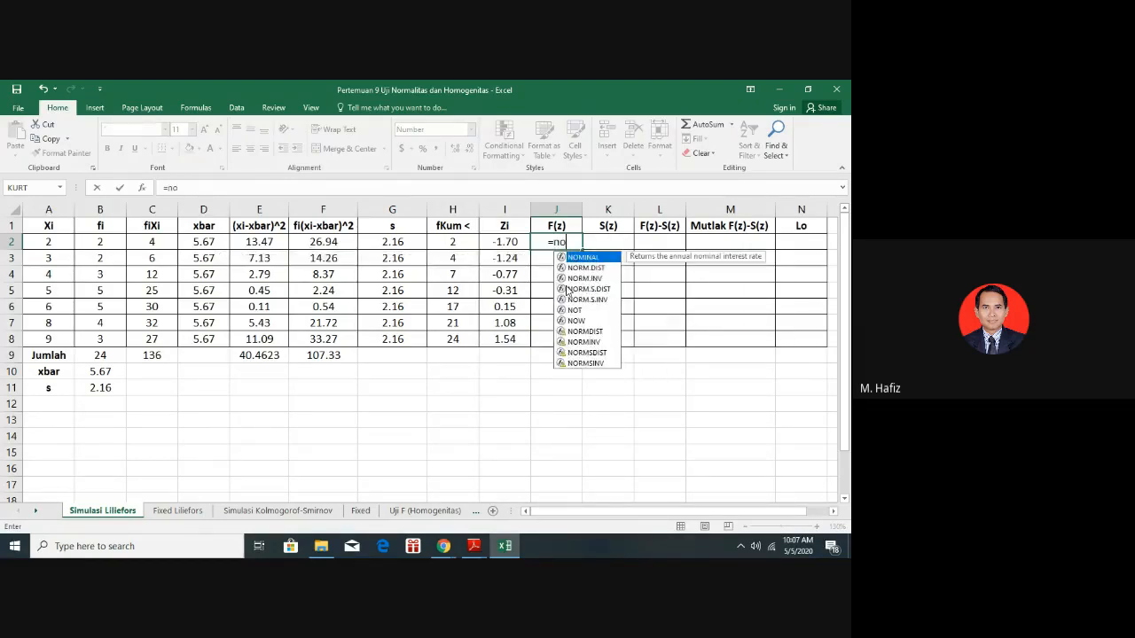
{"action": "type", "text": "rms"}
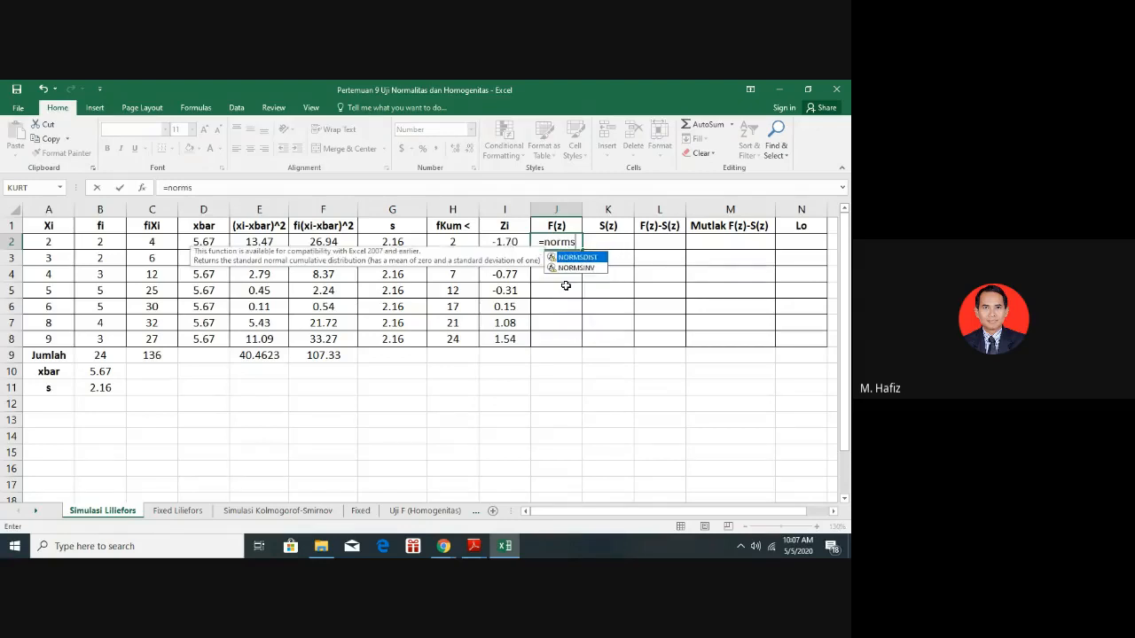
{"action": "type", "text": "dist"}
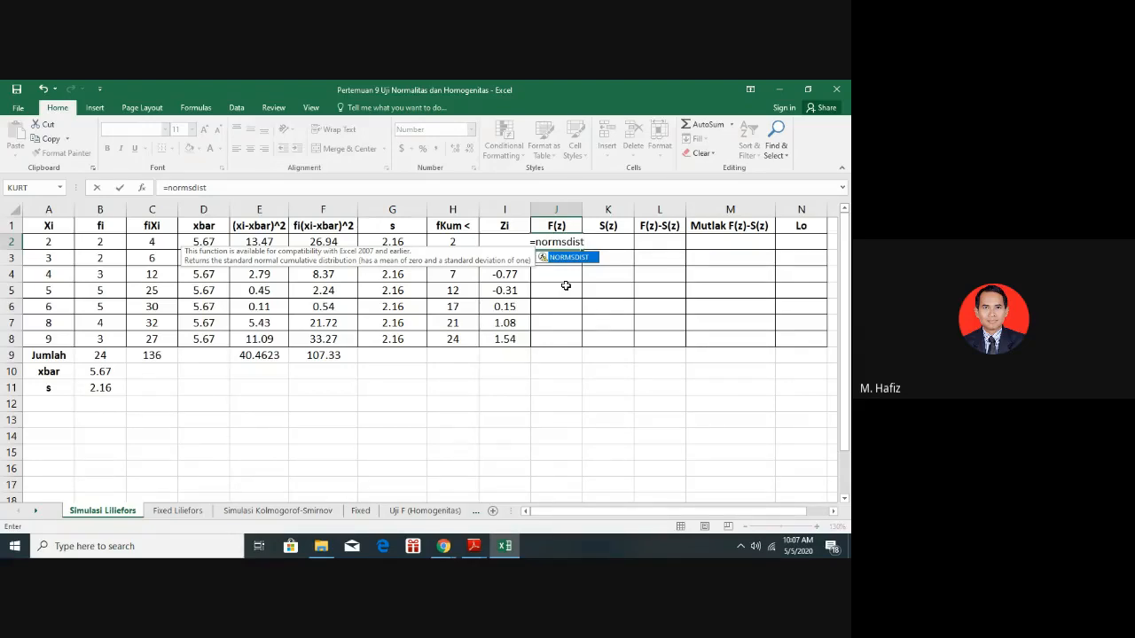
{"action": "type", "text": "("}
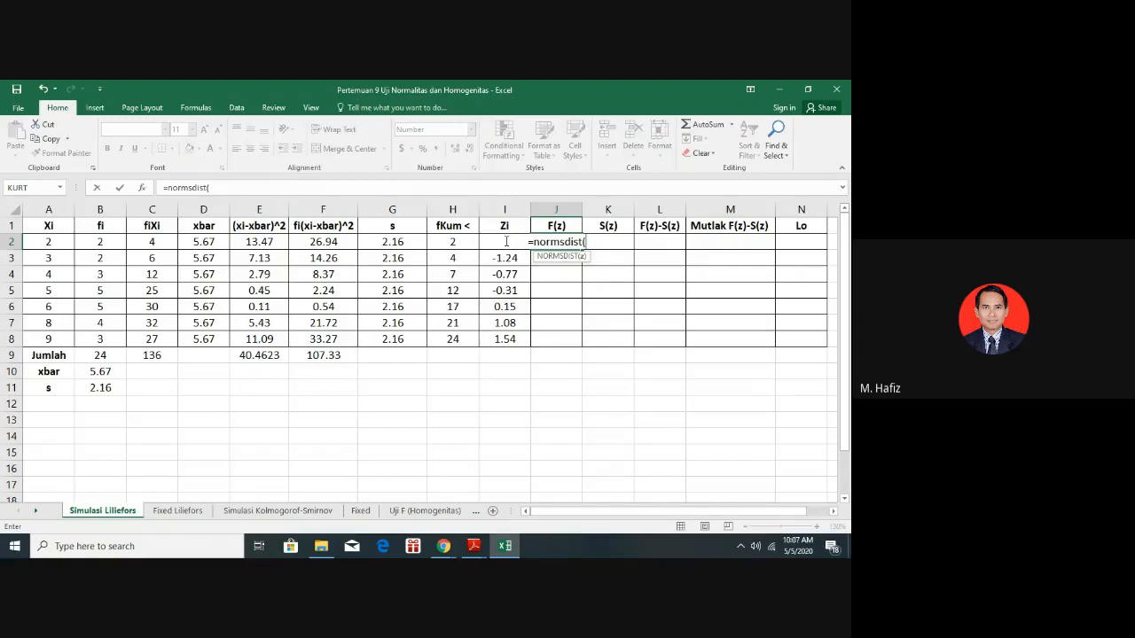
{"action": "type", "text": "I2"}
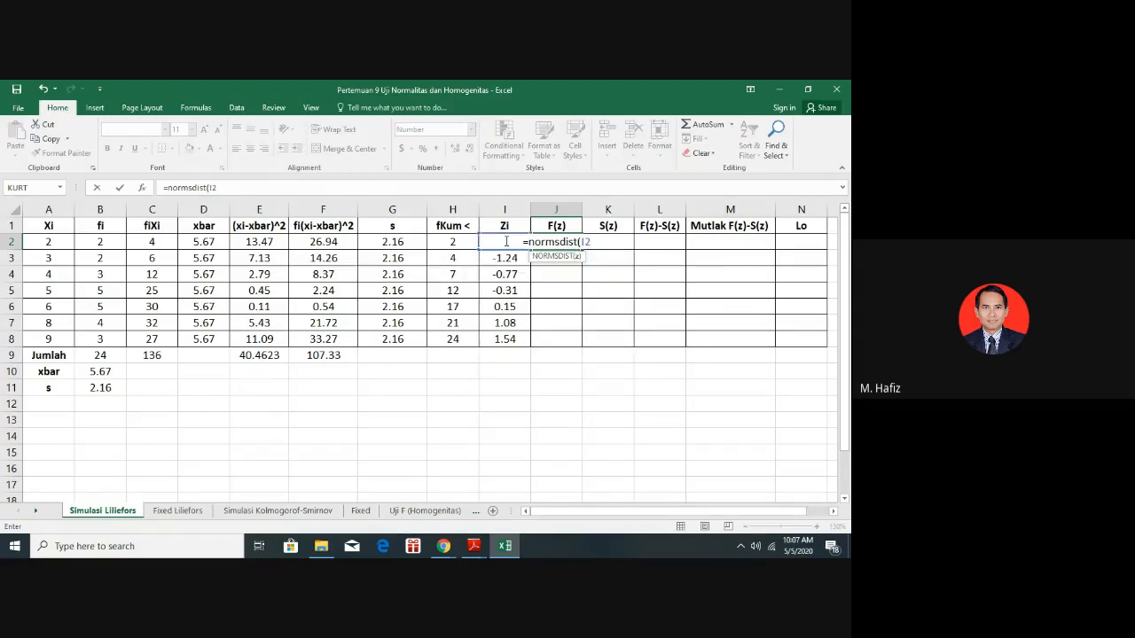
{"action": "type", "text": ")"}
{"action": "key", "text": "Return"}
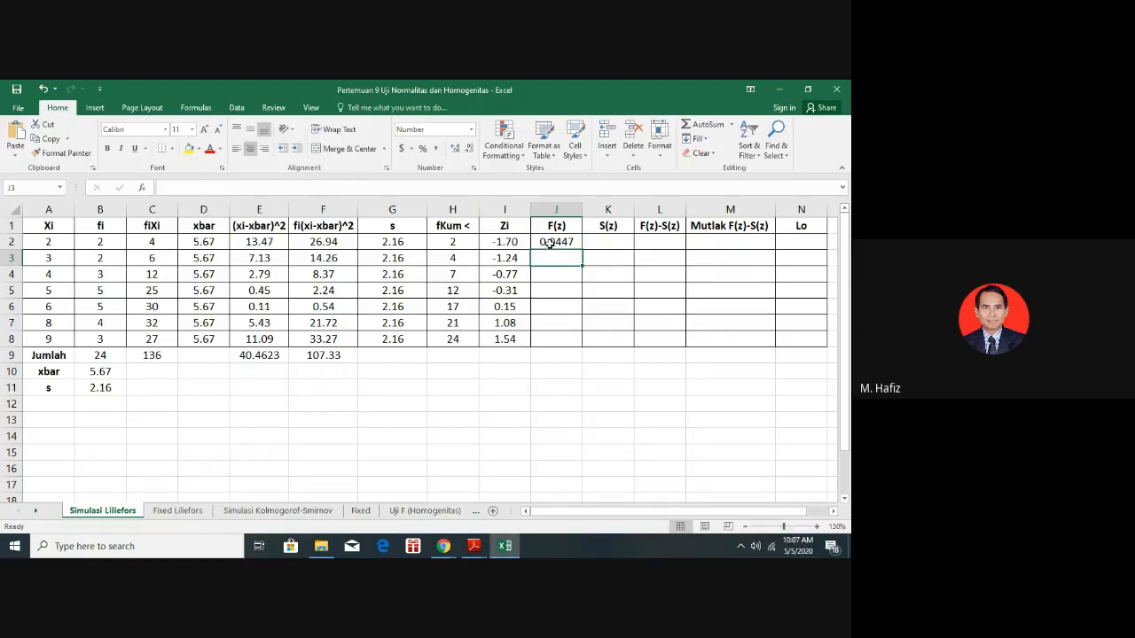
{"action": "left_click", "coordinate": [550, 243]}
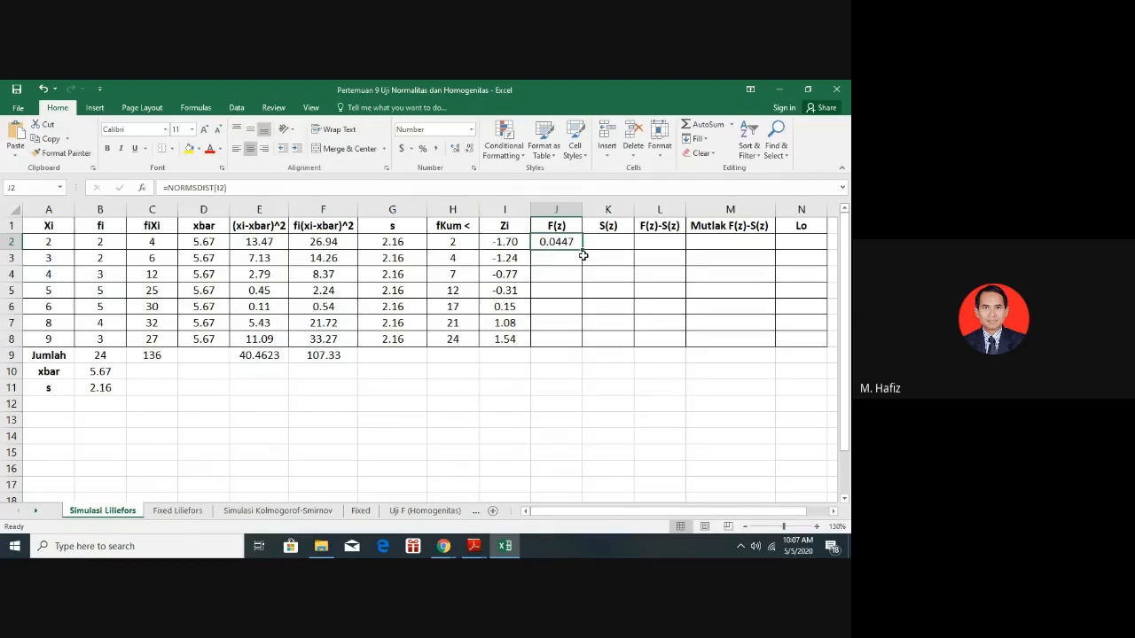
{"action": "left_click_drag", "start_coordinate": [585, 251], "coordinate": [587, 348]}
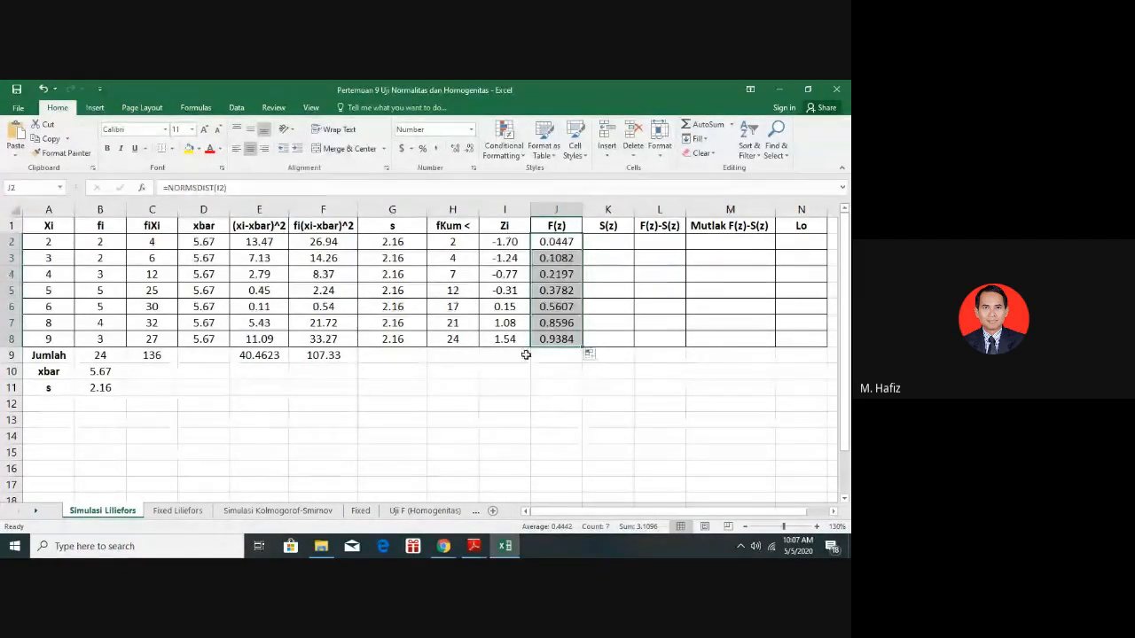
Check the Google Meet call window in Chrome and return to the Excel workbook
{"action": "left_click", "coordinate": [445, 548]}
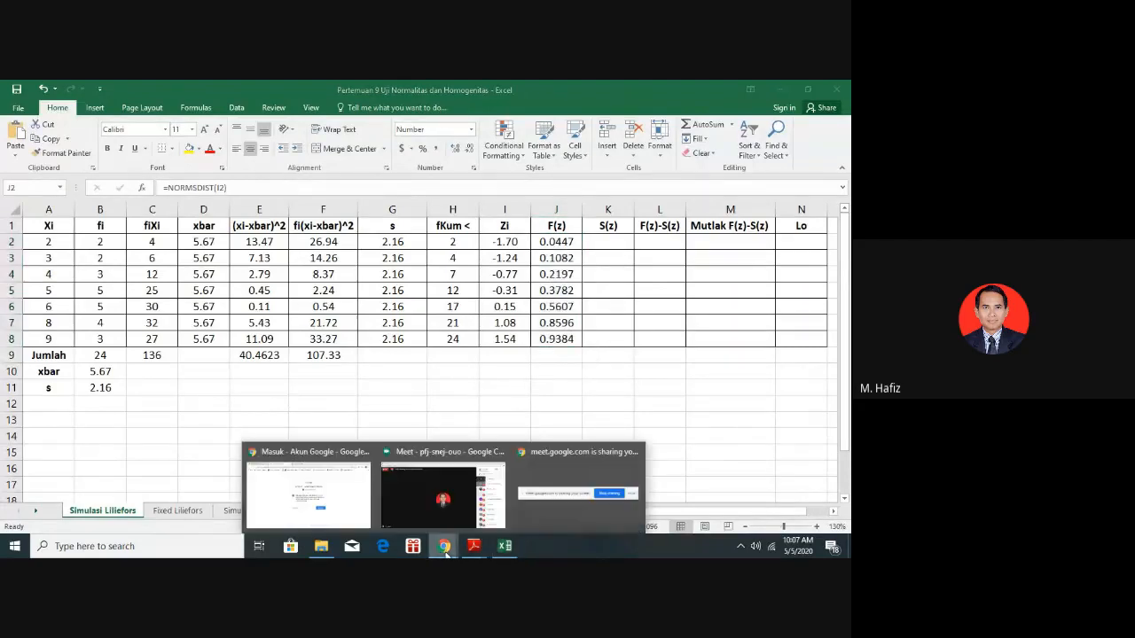
{"action": "left_click", "coordinate": [419, 502]}
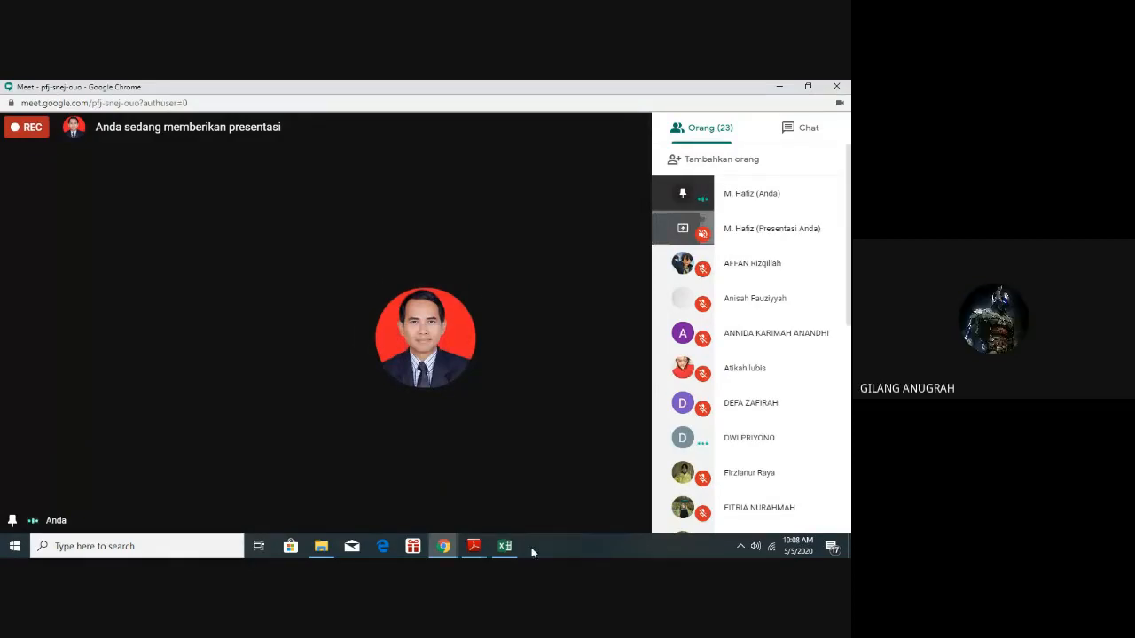
{"action": "left_click", "coordinate": [503, 548]}
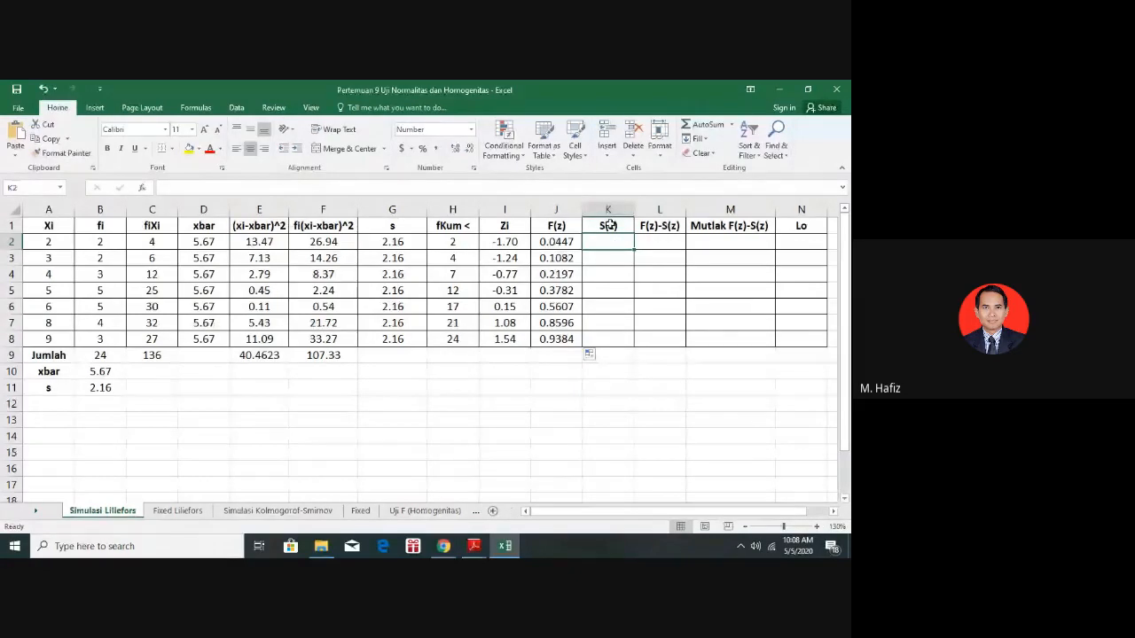
Compute S(z) in K2 with =H2/24 and fill the formula down to K8
{"action": "type", "text": "="}
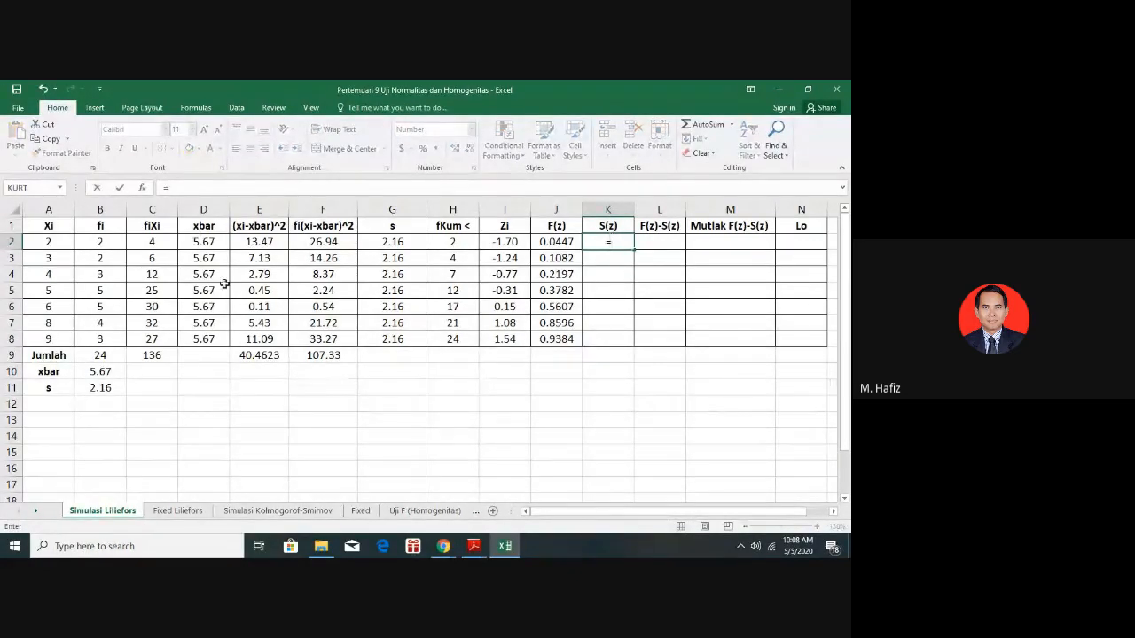
{"action": "left_click", "coordinate": [455, 242]}
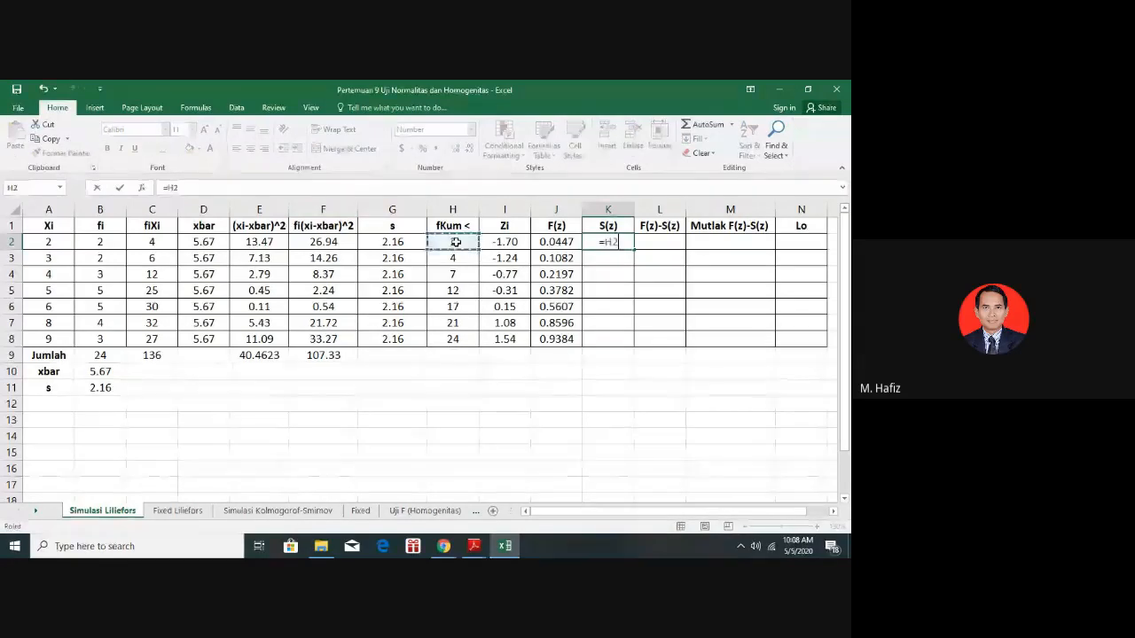
{"action": "type", "text": "/"}
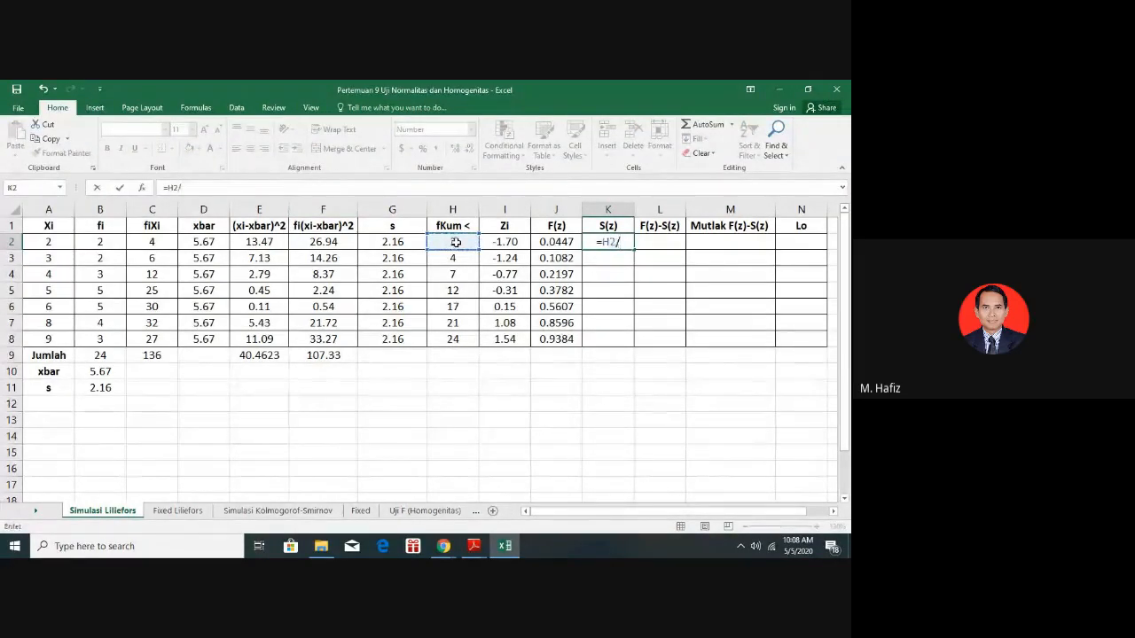
{"action": "type", "text": "24"}
{"action": "key", "text": "Return"}
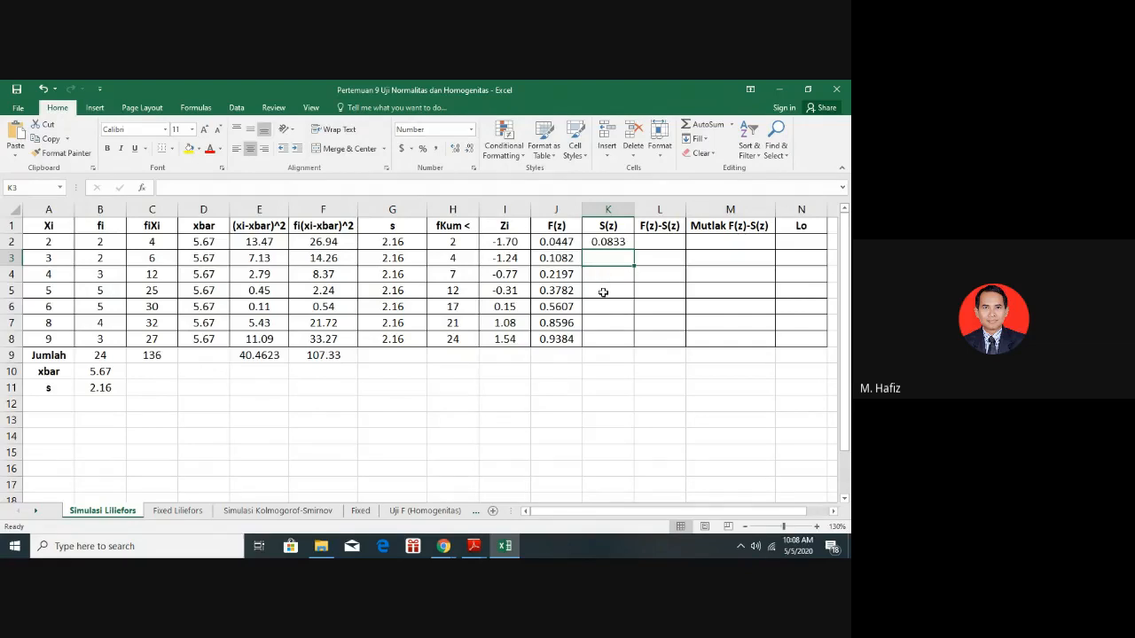
{"action": "left_click", "coordinate": [607, 240]}
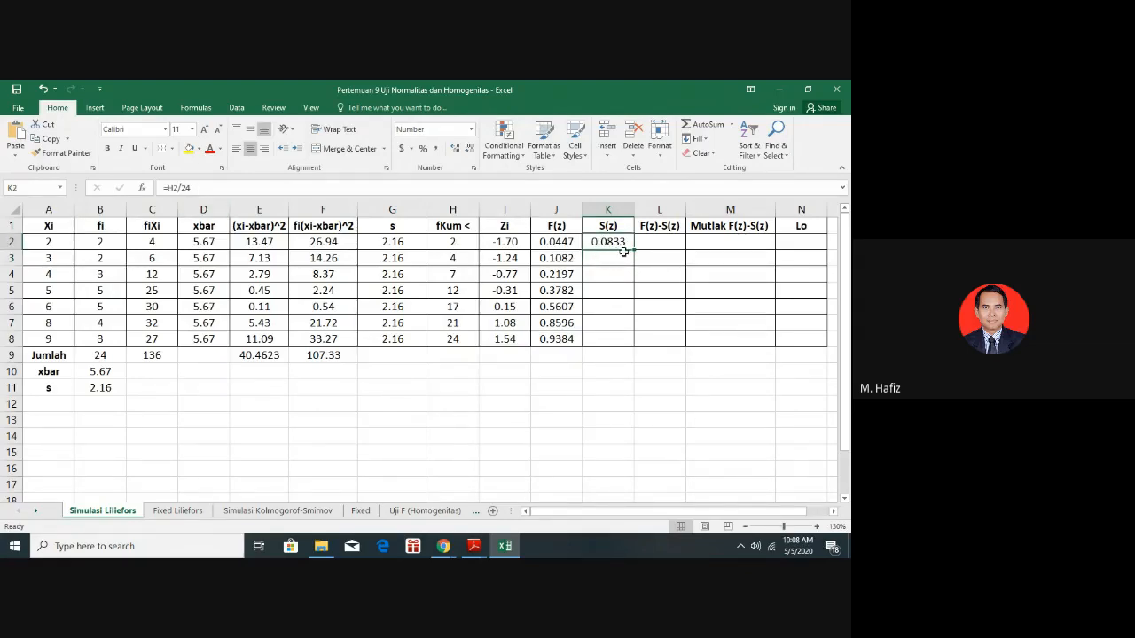
{"action": "left_click_drag", "start_coordinate": [633, 251], "coordinate": [633, 349]}
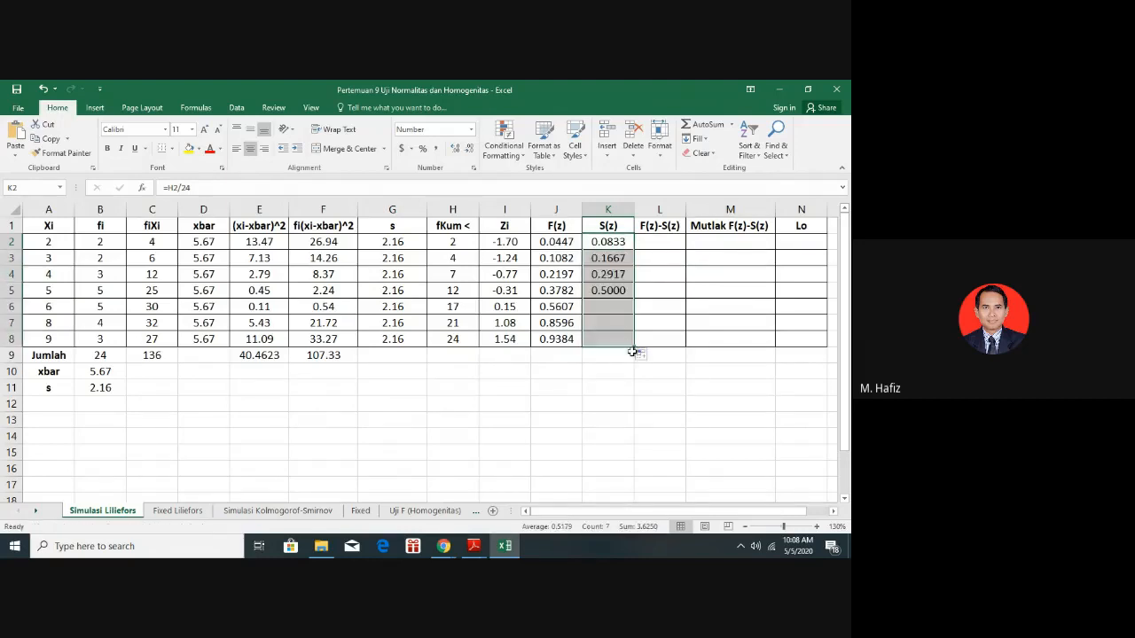
Examine the S(z) formulas in column K and the row 2 entries for (xi-xbar)^2, fi(xi-xbar)^2 and fKum <
{"action": "left_click", "coordinate": [610, 258]}
{"action": "left_click", "coordinate": [619, 277]}
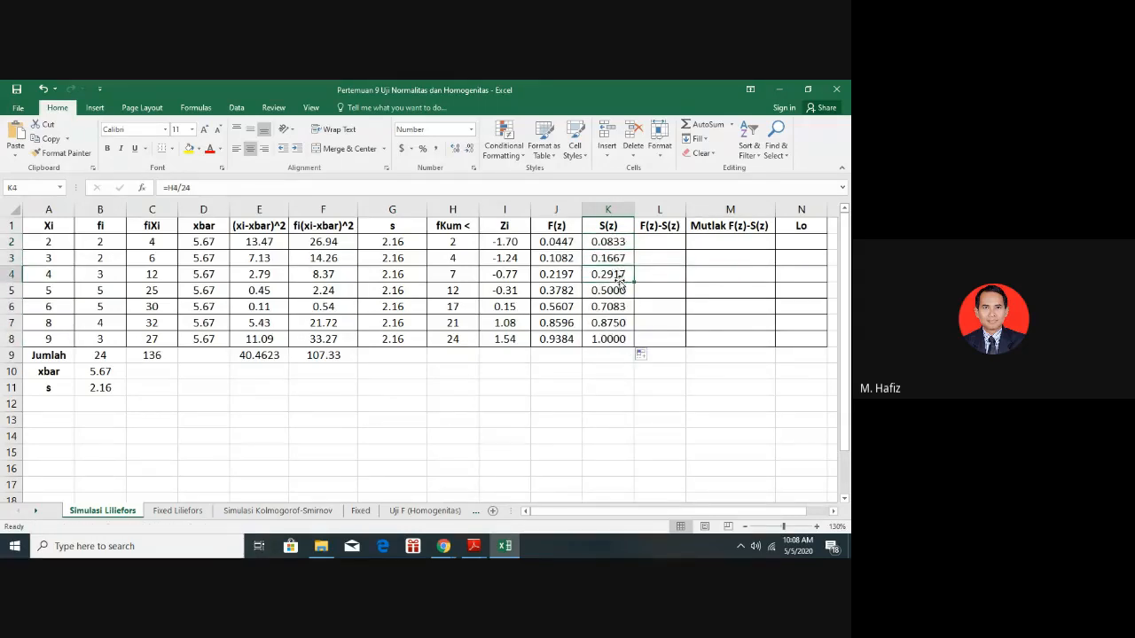
{"action": "left_click", "coordinate": [618, 292]}
{"action": "left_click", "coordinate": [618, 309]}
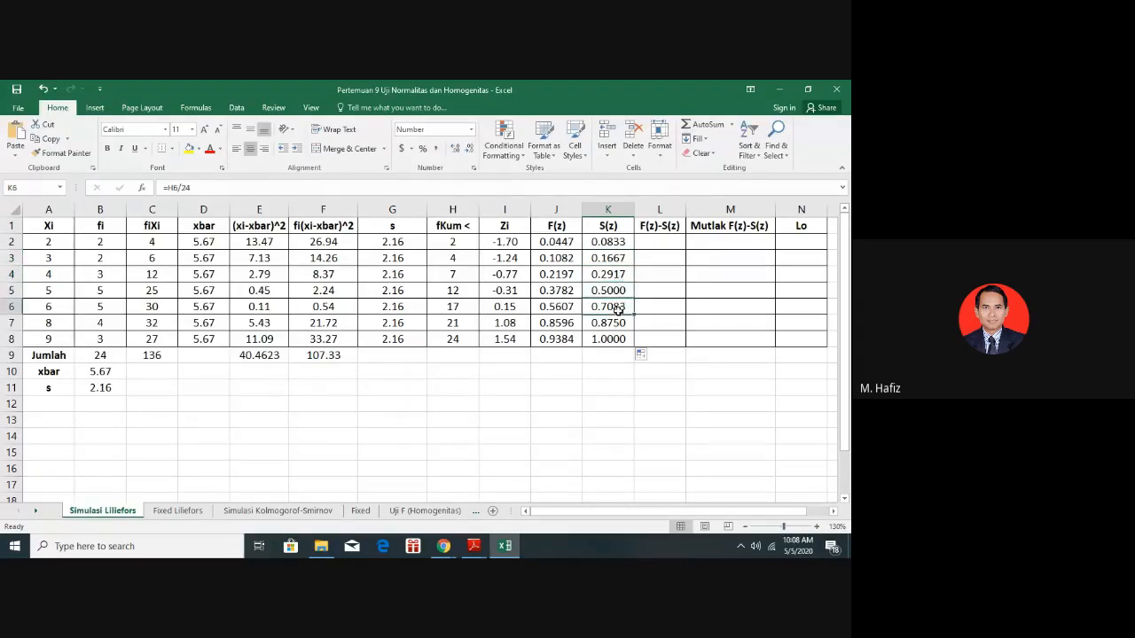
{"action": "left_click", "coordinate": [611, 258]}
{"action": "left_click", "coordinate": [610, 240]}
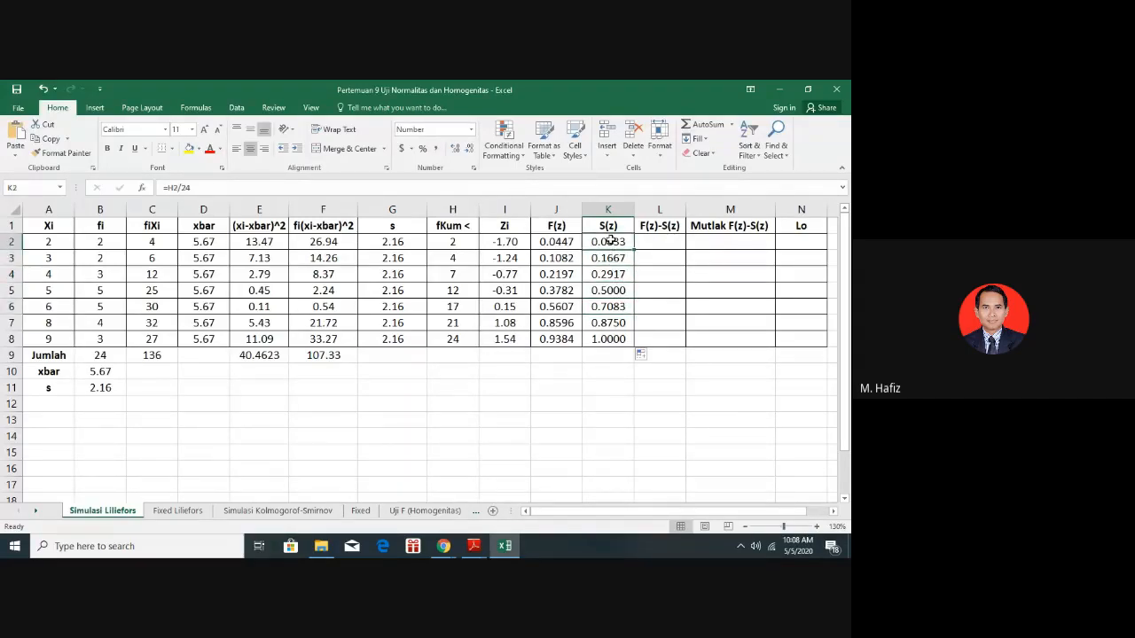
{"action": "left_click", "coordinate": [615, 273]}
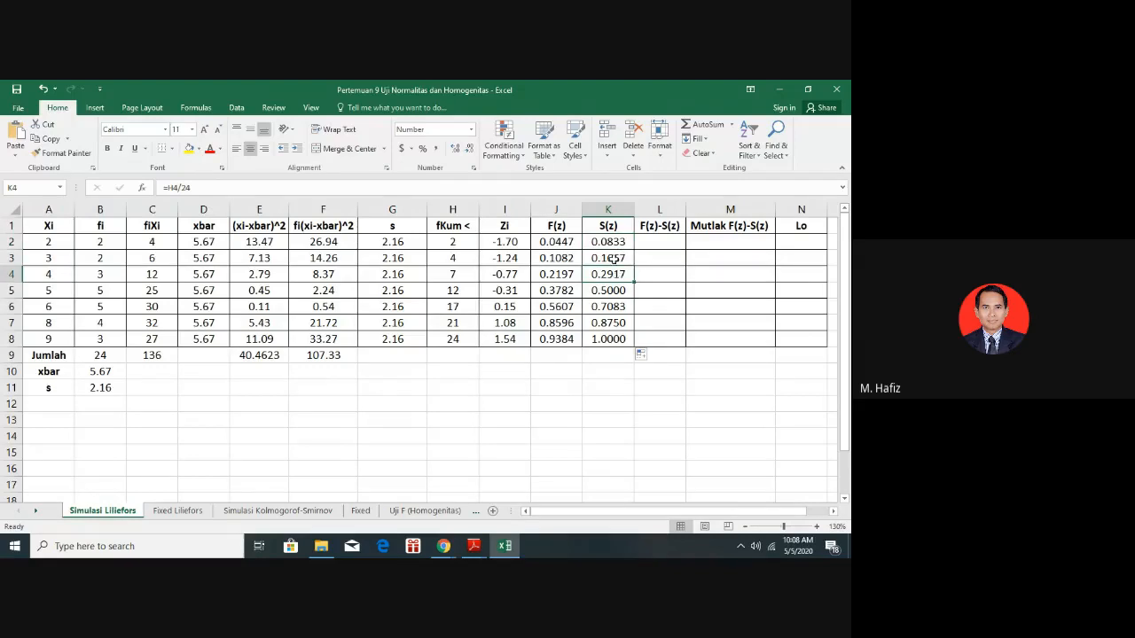
{"action": "left_click", "coordinate": [612, 257]}
{"action": "left_click", "coordinate": [610, 291]}
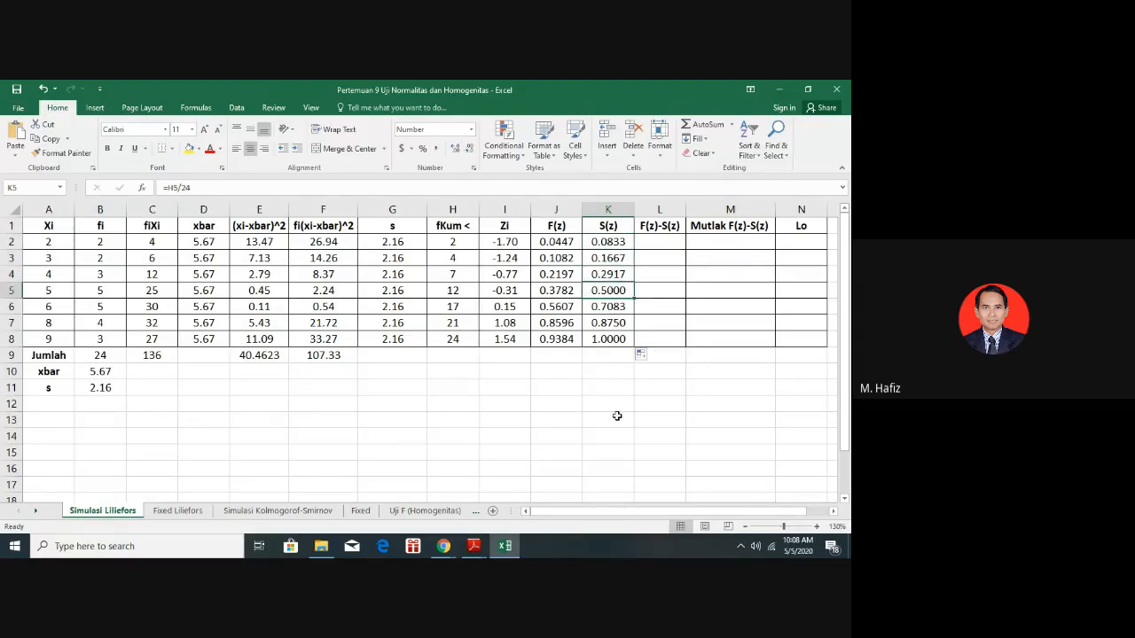
{"action": "left_click", "coordinate": [612, 324]}
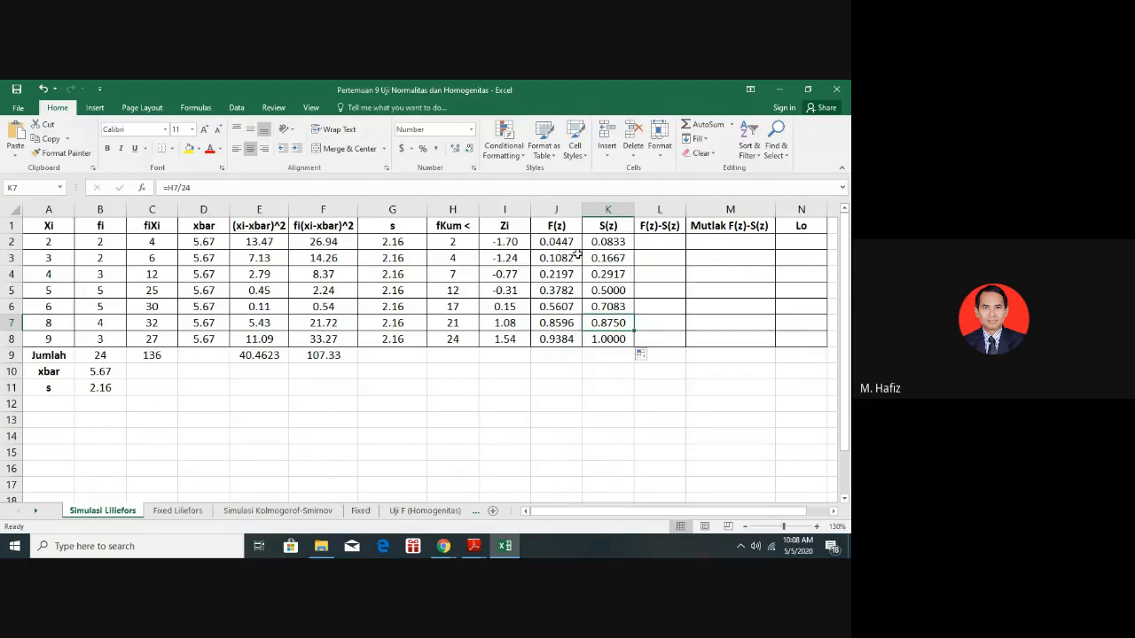
{"action": "left_click", "coordinate": [602, 242]}
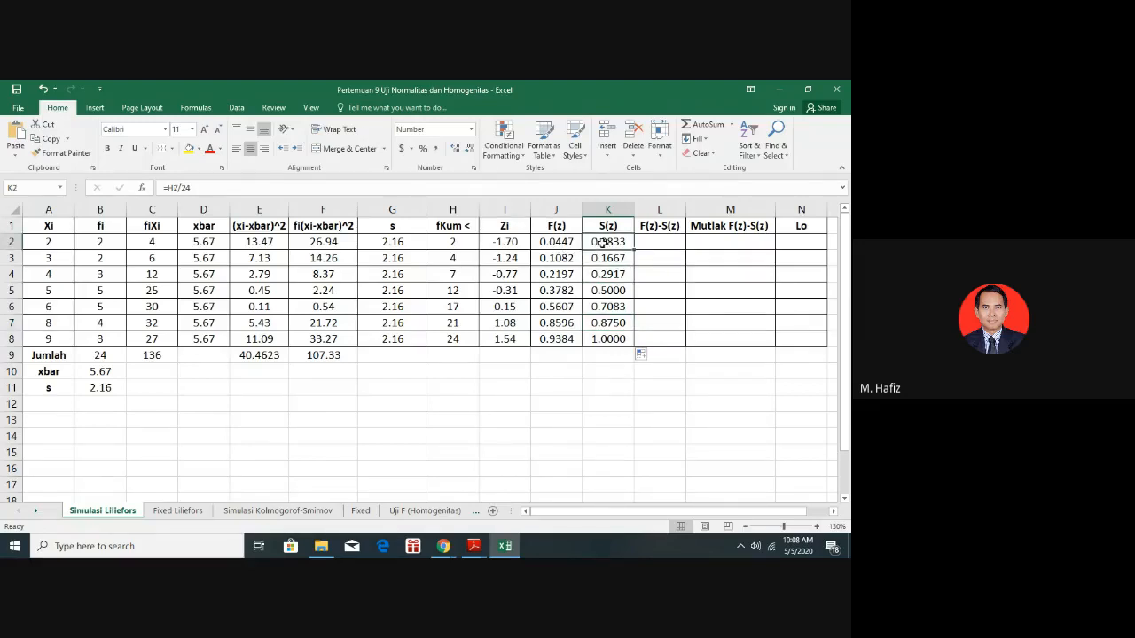
{"action": "left_click", "coordinate": [248, 241]}
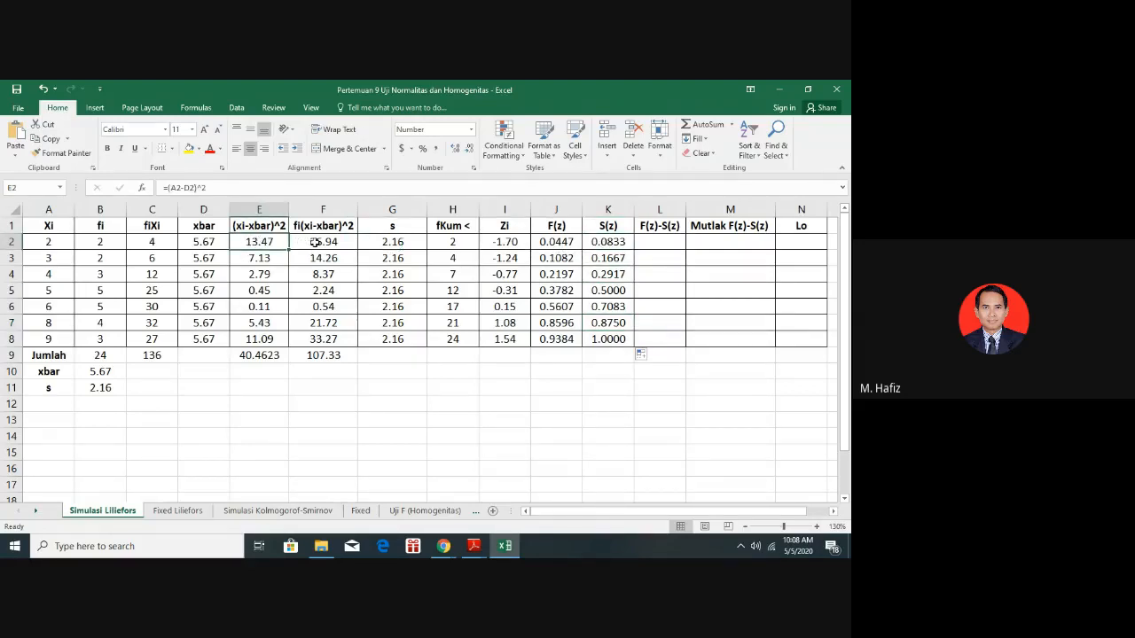
{"action": "left_click", "coordinate": [318, 242]}
{"action": "left_click", "coordinate": [462, 243]}
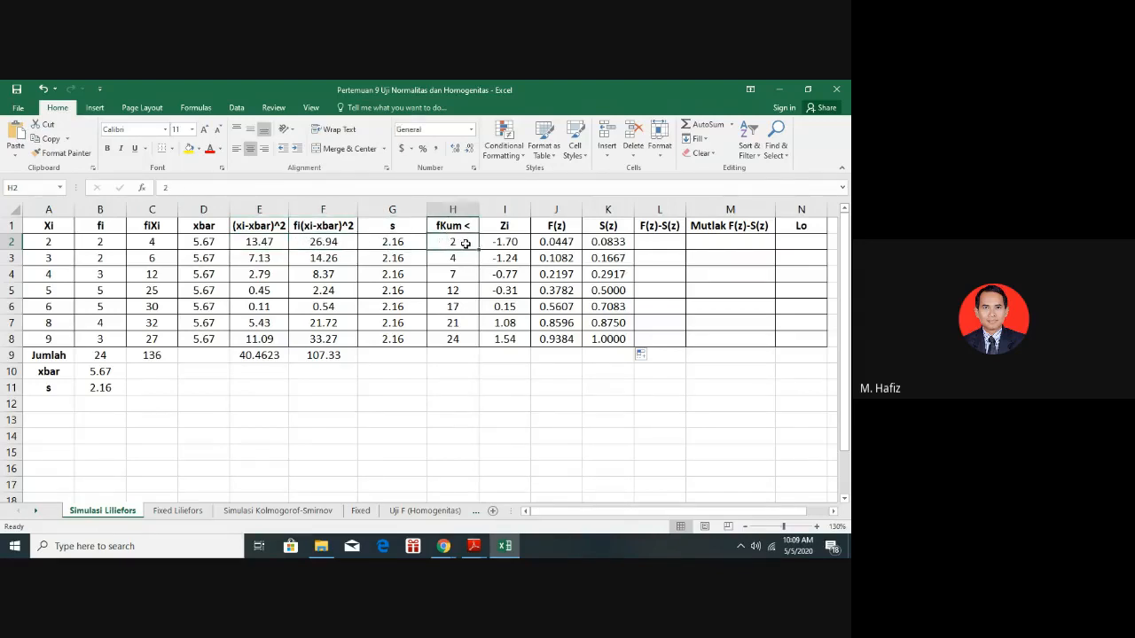
{"action": "left_click", "coordinate": [240, 241]}
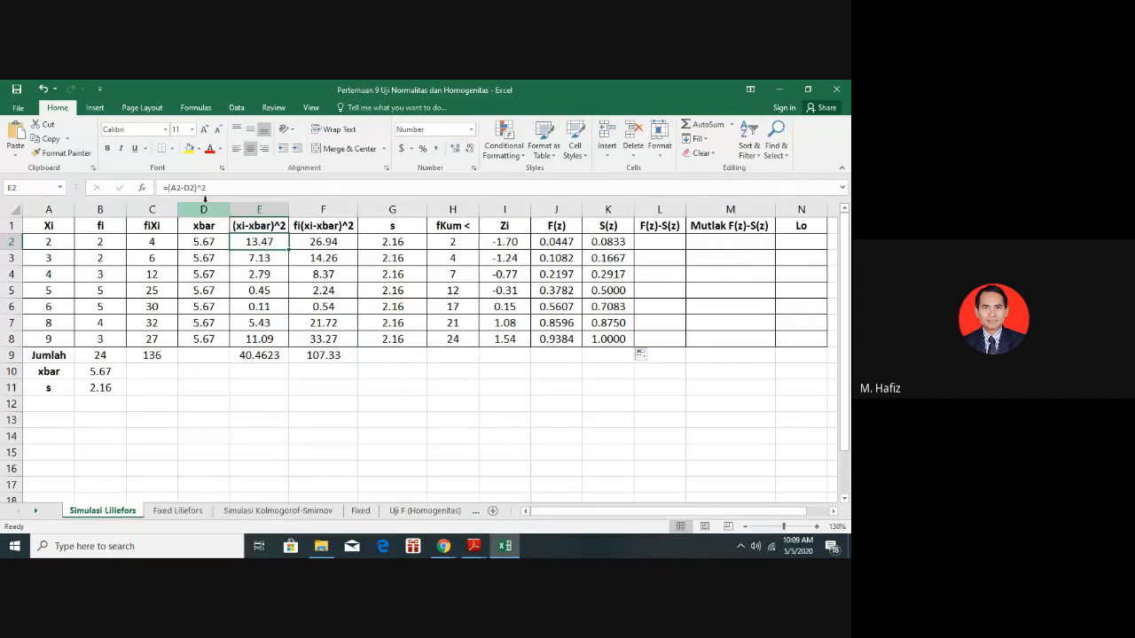
Compute F(z)-S(z) in L2 with =J2-K2 and fill the formula down to L8
{"action": "left_click", "coordinate": [670, 243]}
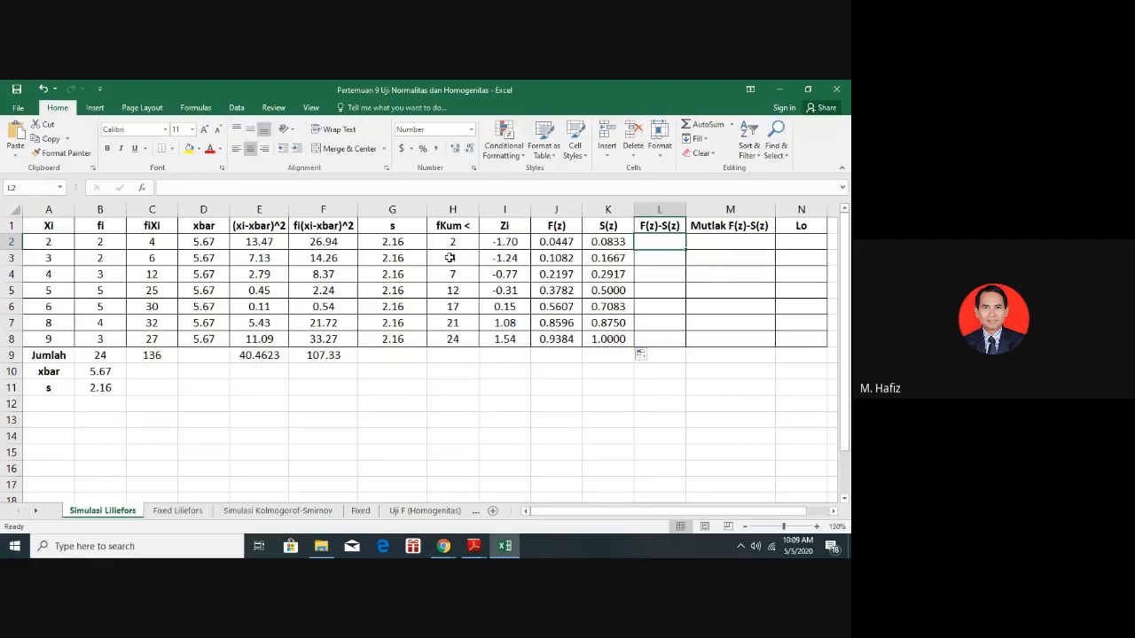
{"action": "type", "text": "="}
{"action": "left_click", "coordinate": [569, 242]}
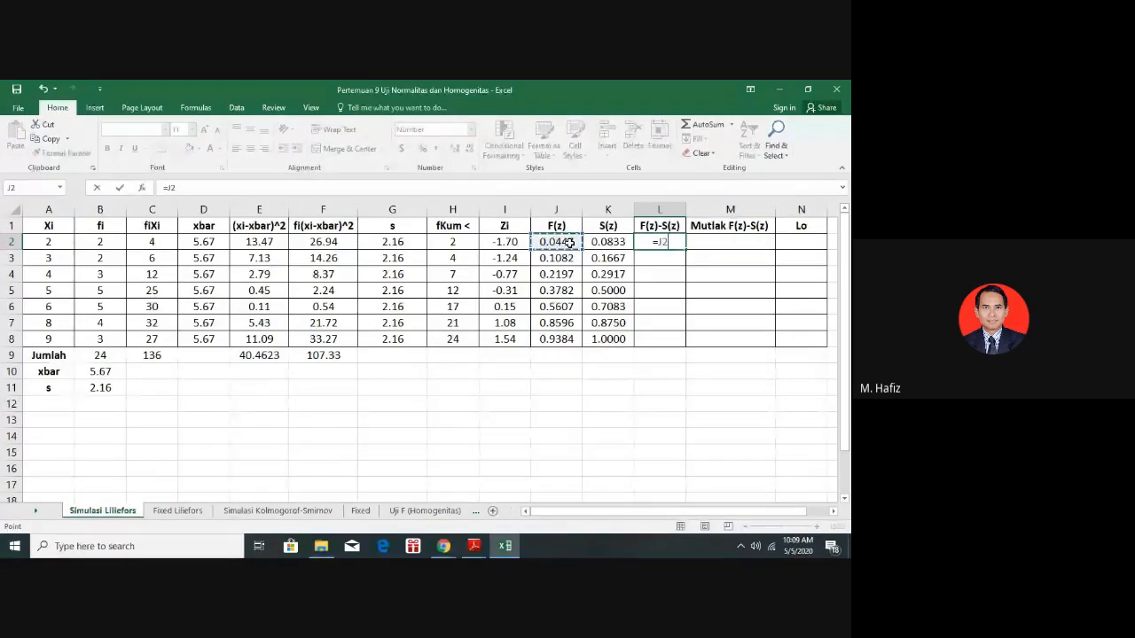
{"action": "type", "text": "-"}
{"action": "left_click", "coordinate": [608, 242]}
{"action": "key", "text": "Return"}
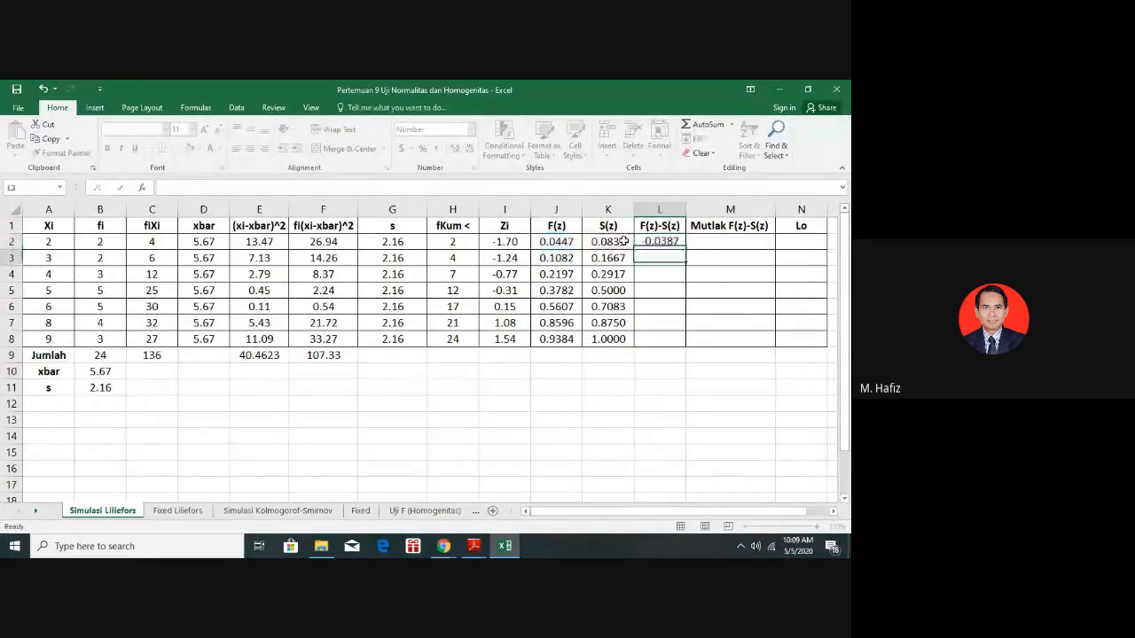
{"action": "left_click", "coordinate": [671, 242]}
{"action": "left_click_drag", "start_coordinate": [687, 249], "coordinate": [689, 348]}
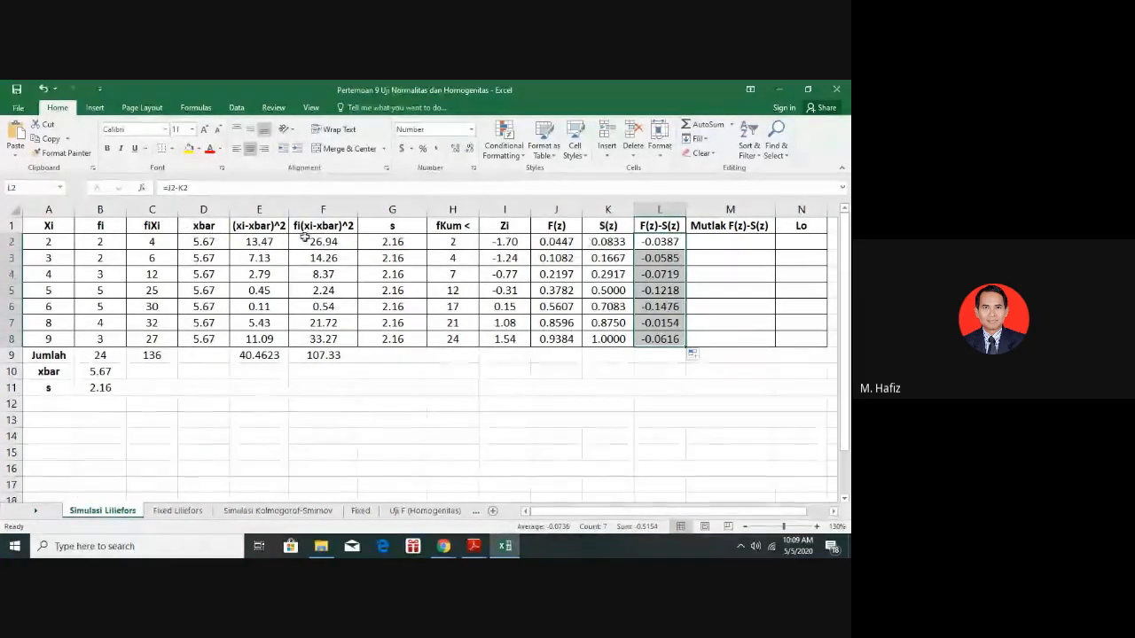
Compute the absolute difference in M2 with =ABS(L2) and fill the formula down to M8
{"action": "left_click", "coordinate": [756, 240]}
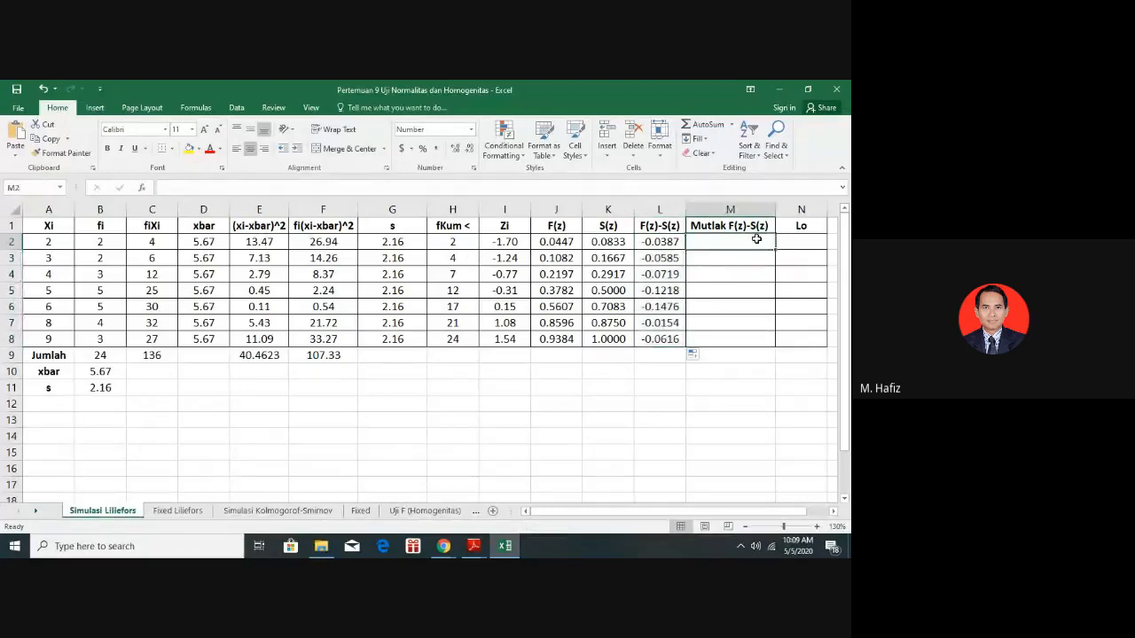
{"action": "type", "text": "="}
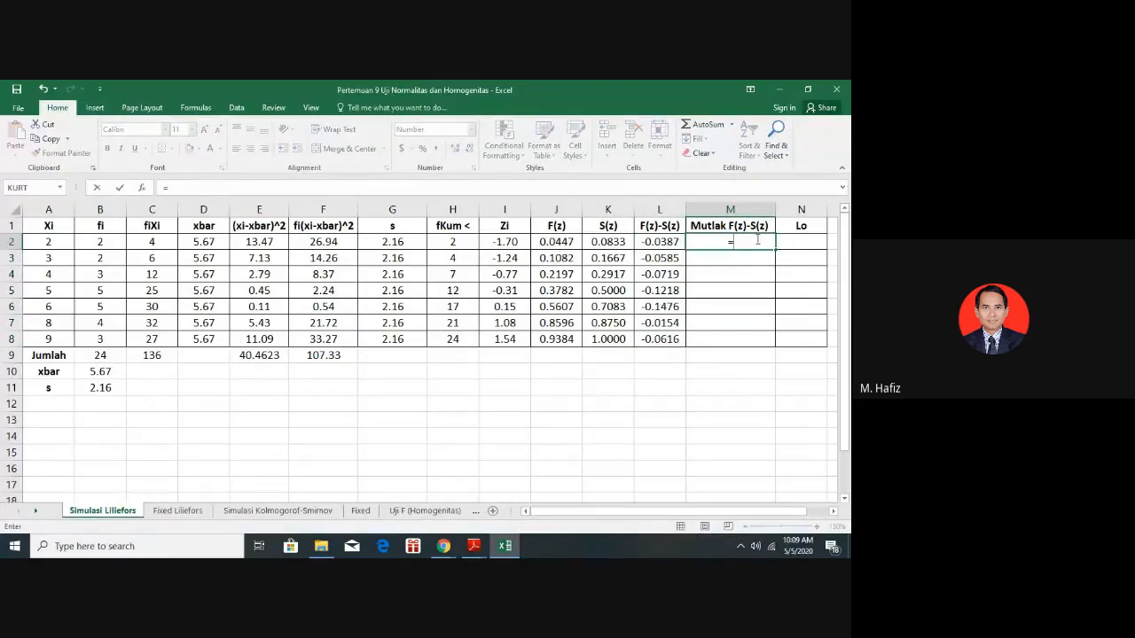
{"action": "type", "text": "abs"}
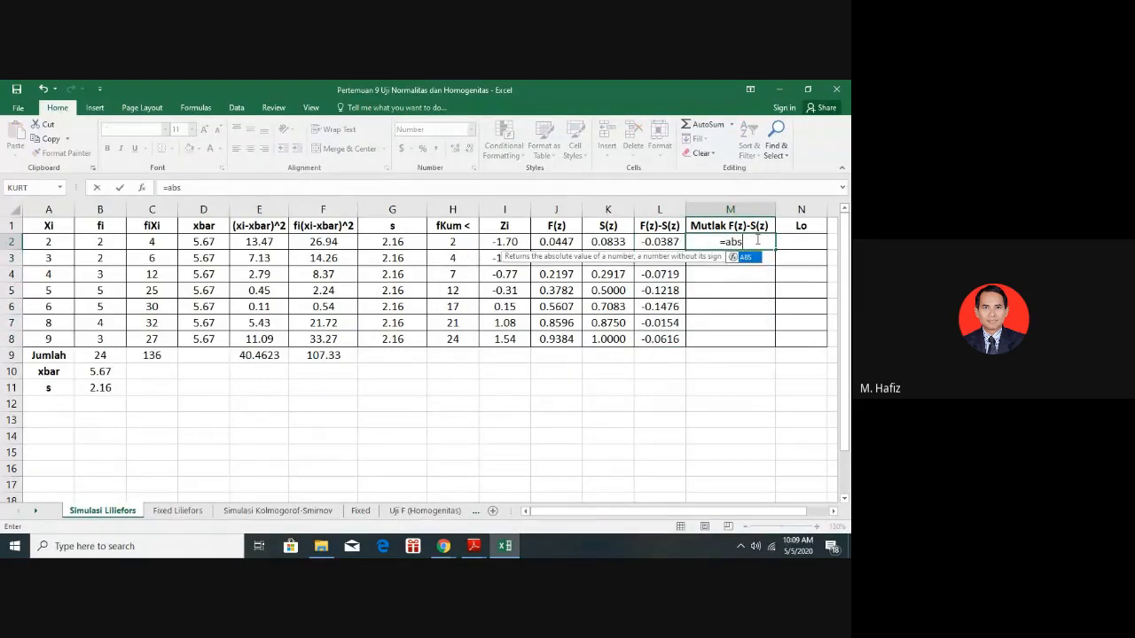
{"action": "type", "text": "("}
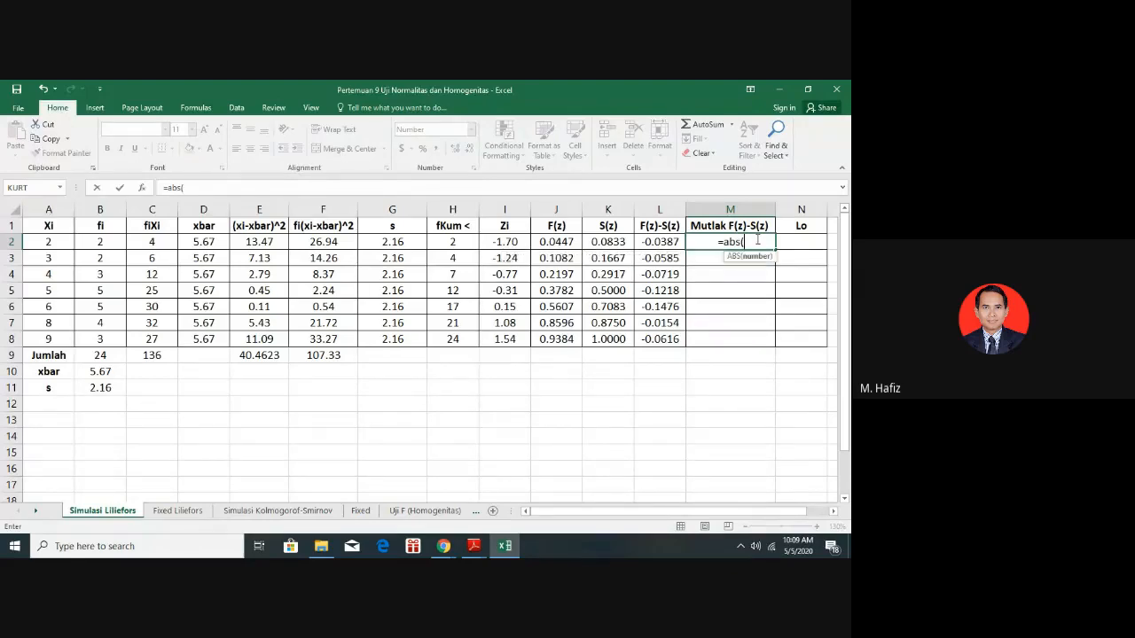
{"action": "left_click", "coordinate": [658, 245]}
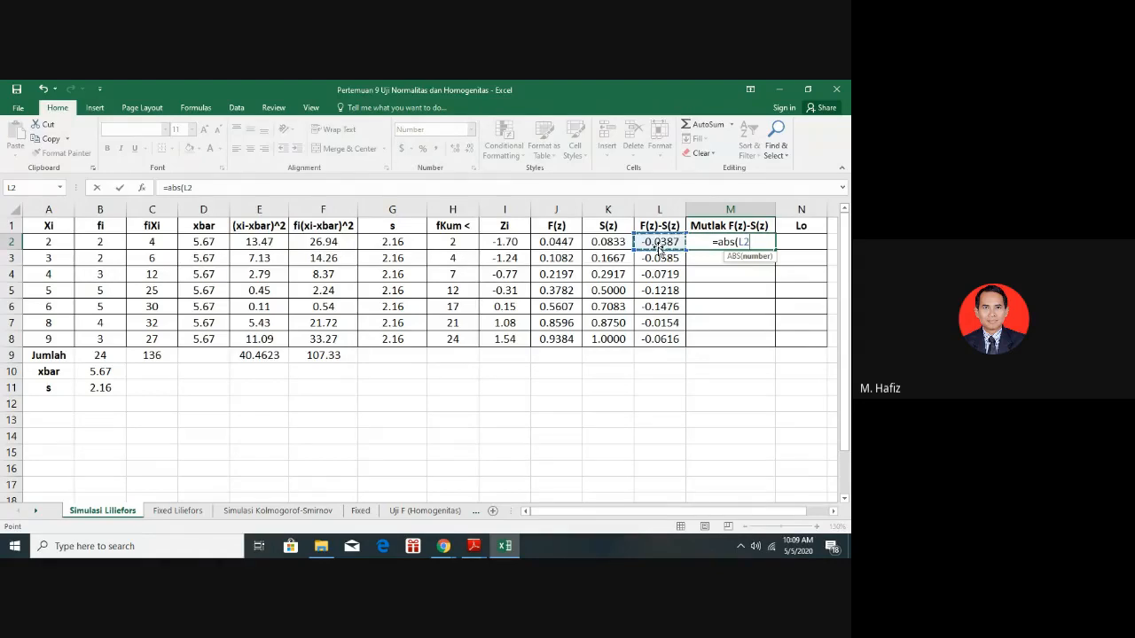
{"action": "type", "text": ")"}
{"action": "key", "text": "Return"}
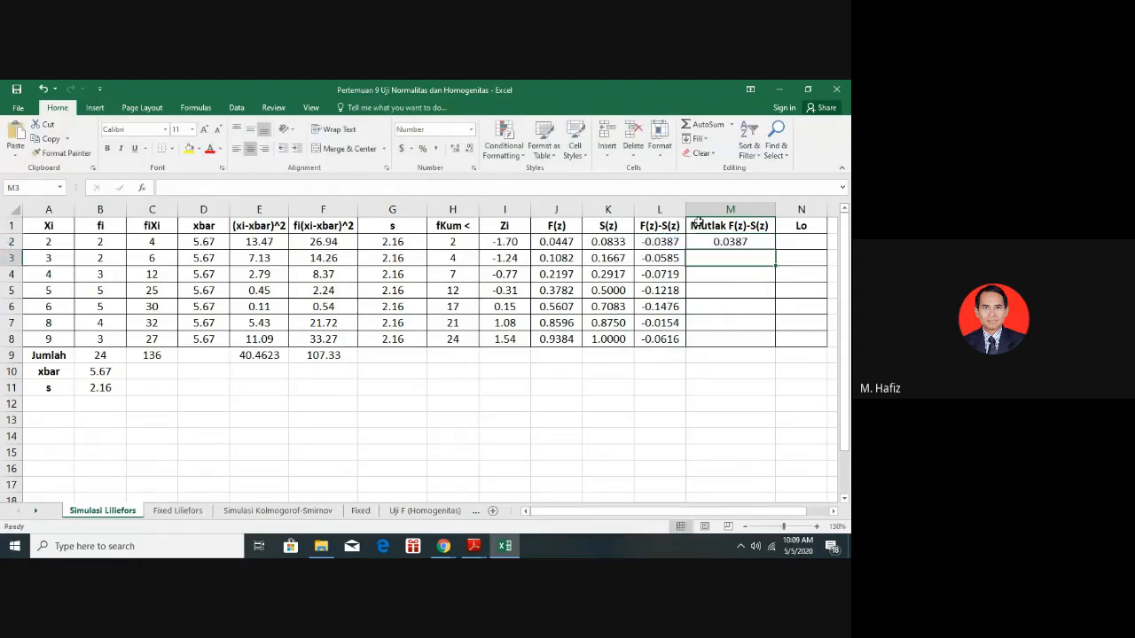
{"action": "left_click", "coordinate": [756, 241]}
{"action": "left_click_drag", "start_coordinate": [778, 249], "coordinate": [782, 342]}
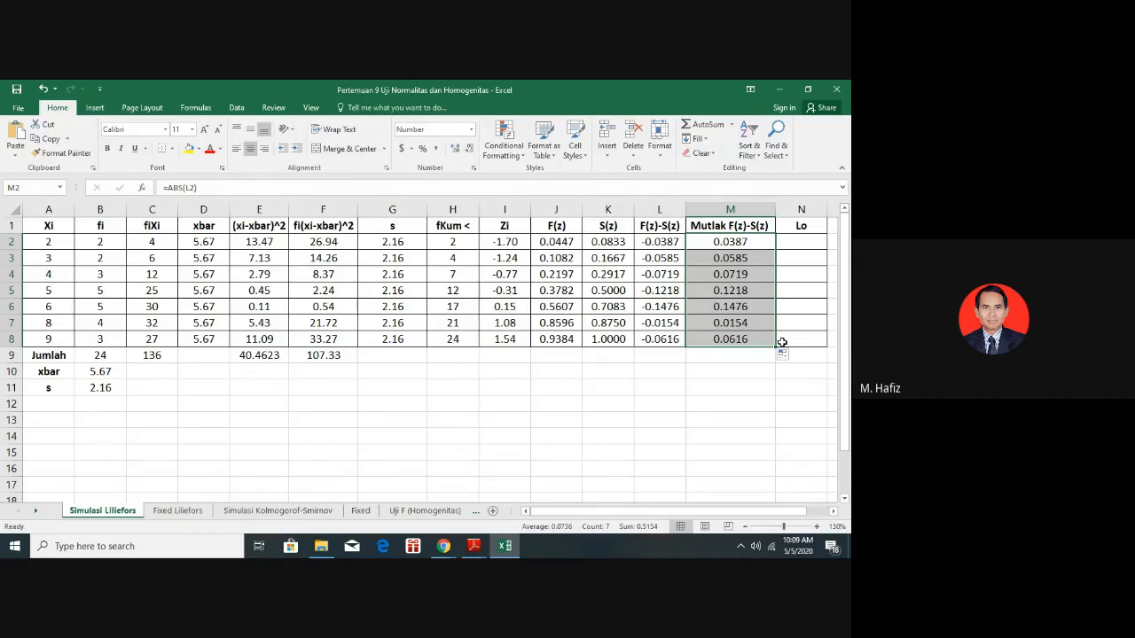
Compute Lo in N2 as the largest absolute difference with =MAX(M2:M8)
{"action": "left_click", "coordinate": [807, 239]}
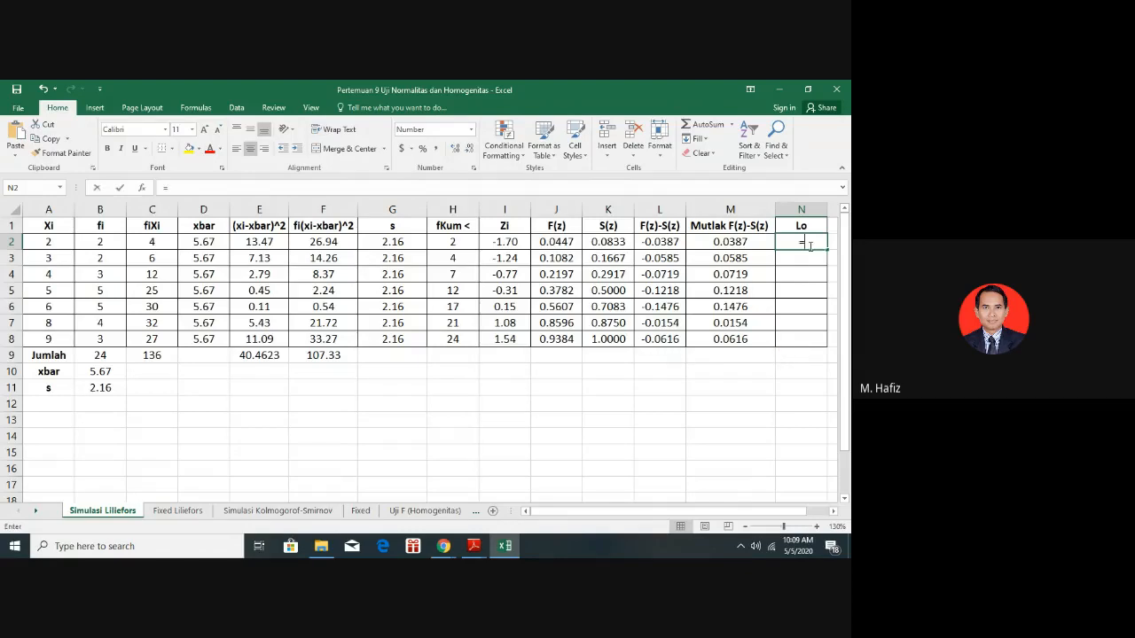
{"action": "type", "text": "="}
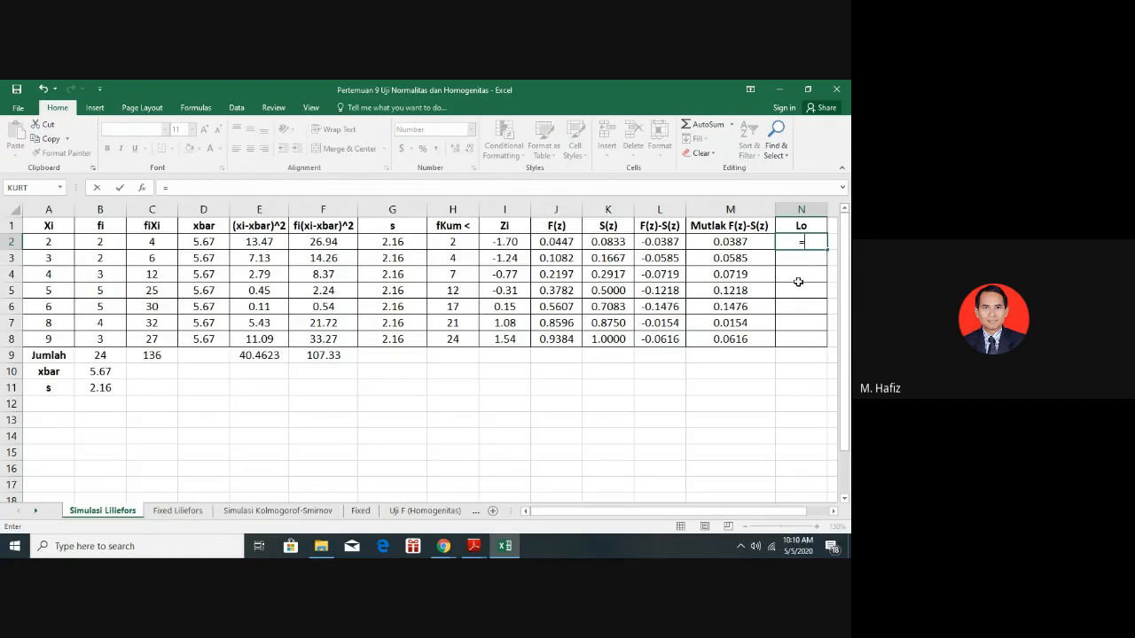
{"action": "type", "text": "max"}
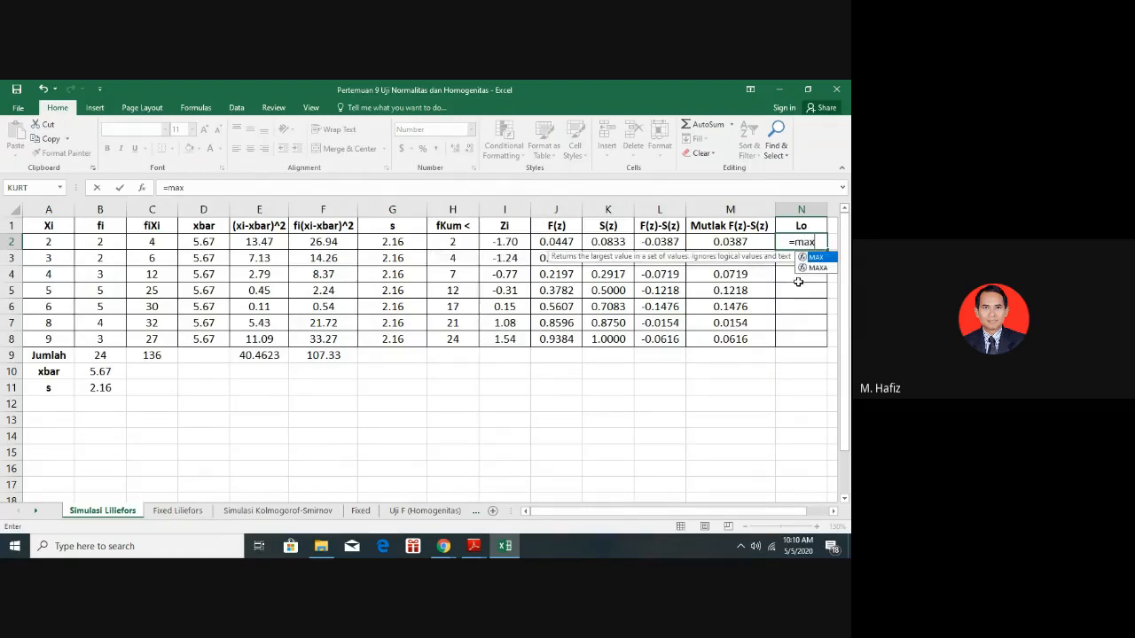
{"action": "type", "text": "("}
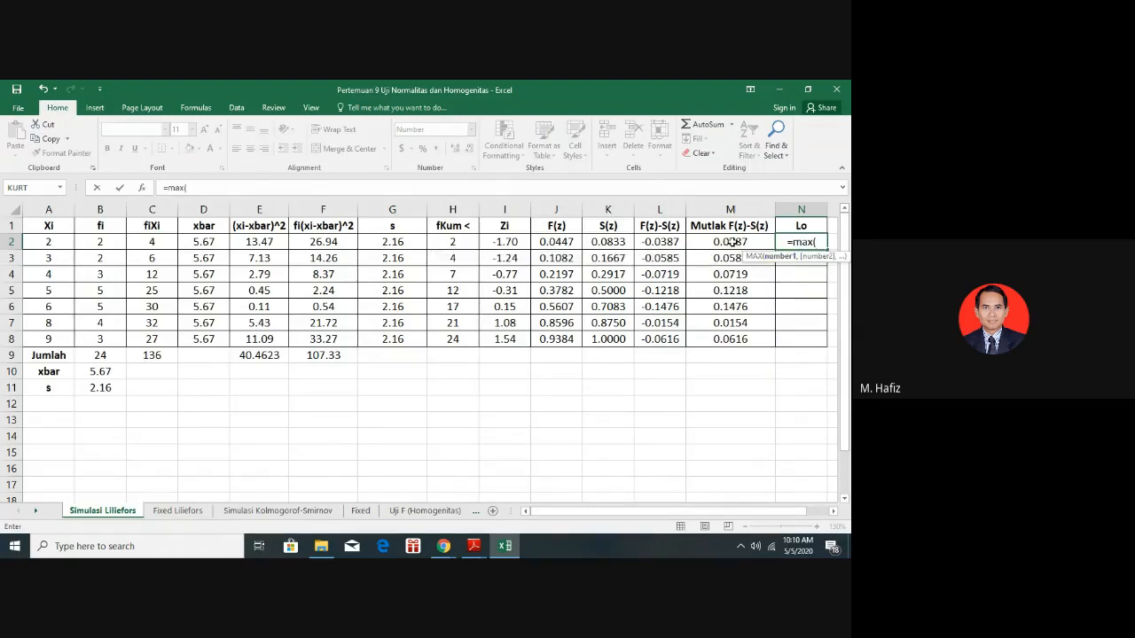
{"action": "left_click_drag", "start_coordinate": [733, 242], "coordinate": [733, 339]}
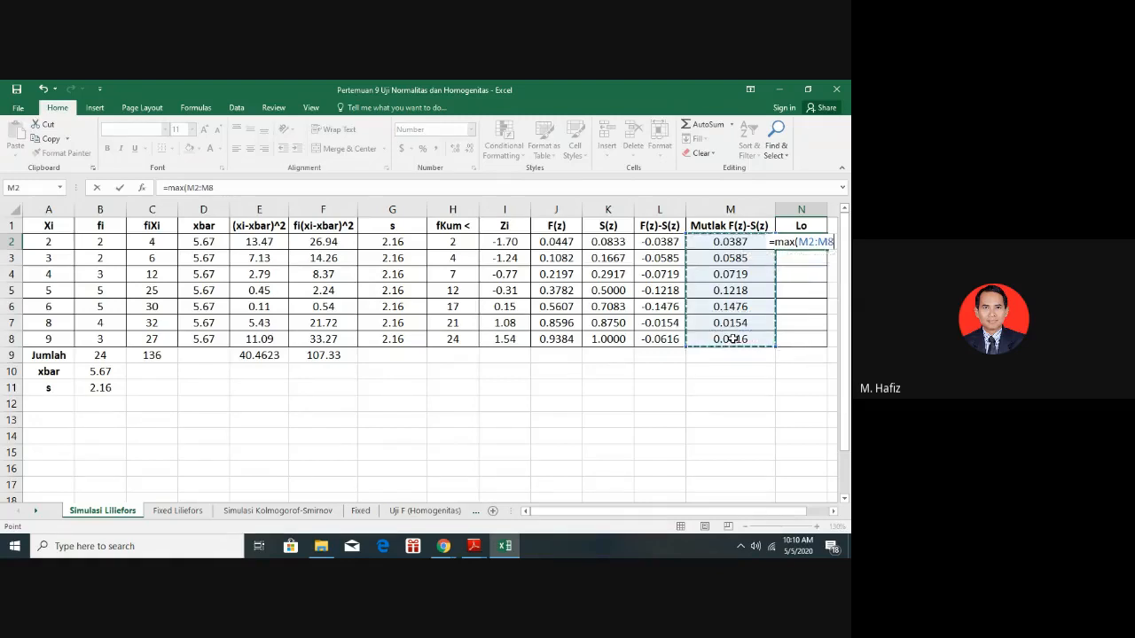
{"action": "key", "text": "Return"}
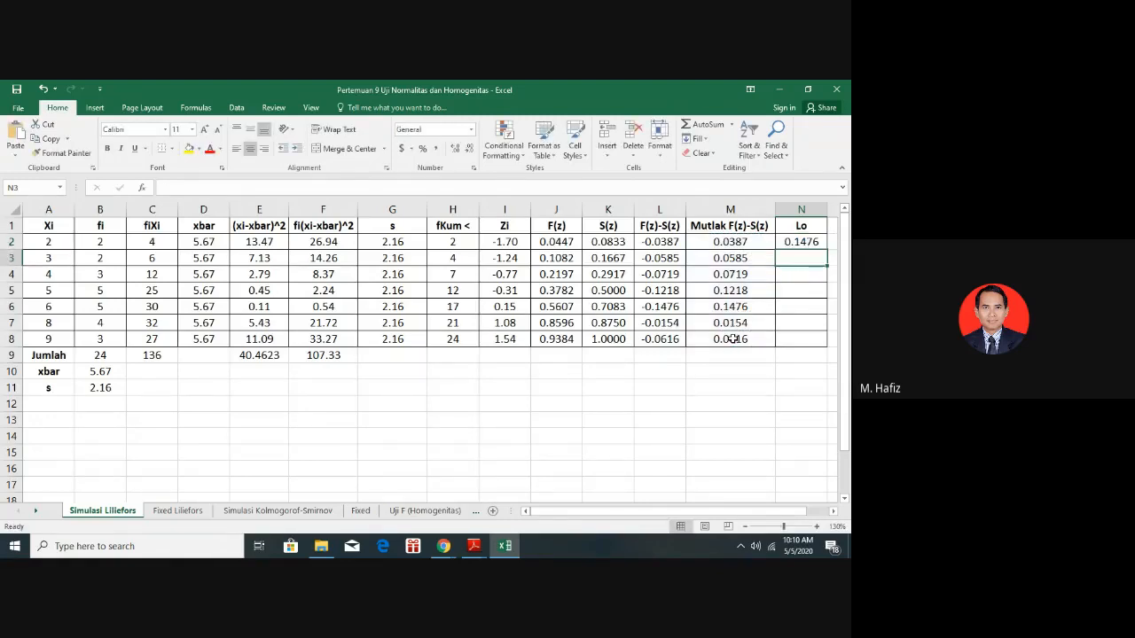
{"action": "left_click", "coordinate": [800, 241]}
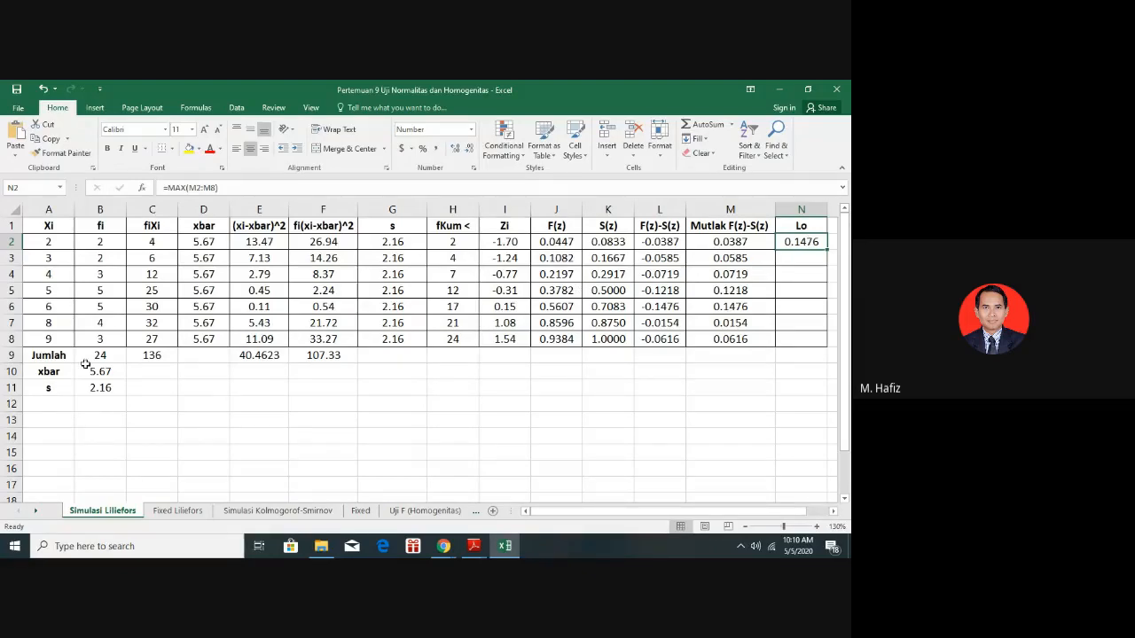
Switch to Adobe Reader and examine the Liliefors conclusion on page 11 of the Uji Normalitas slides and the critical values in Lilefors Article.pdf
{"action": "left_click", "coordinate": [474, 547]}
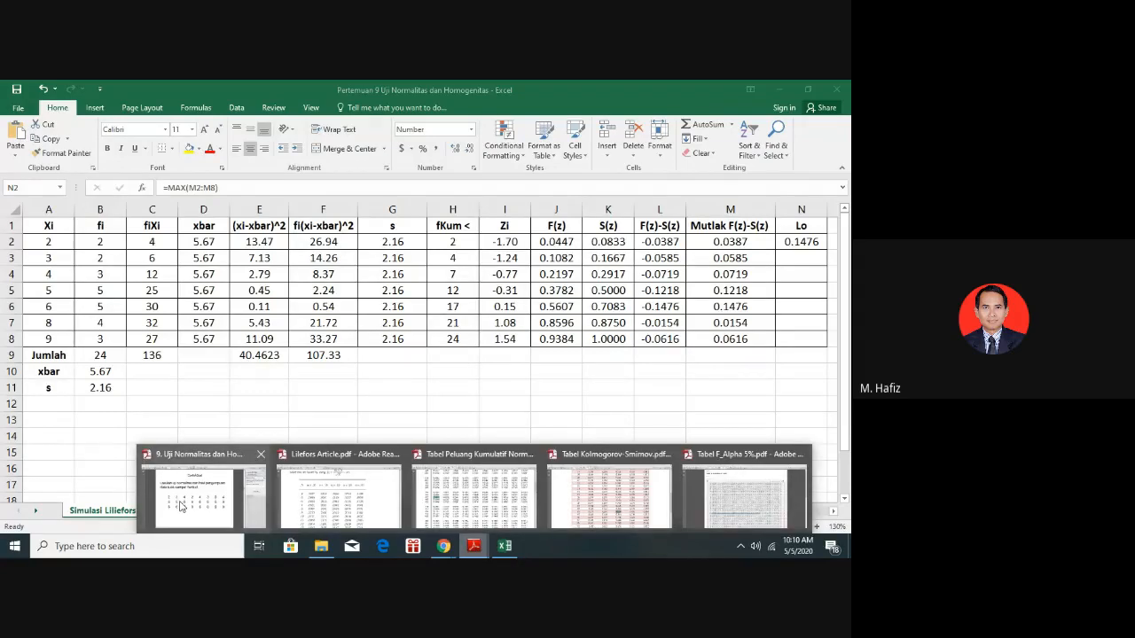
{"action": "left_click", "coordinate": [180, 506]}
{"action": "left_click", "coordinate": [703, 529]}
{"action": "left_click", "coordinate": [704, 528]}
{"action": "left_click", "coordinate": [703, 529]}
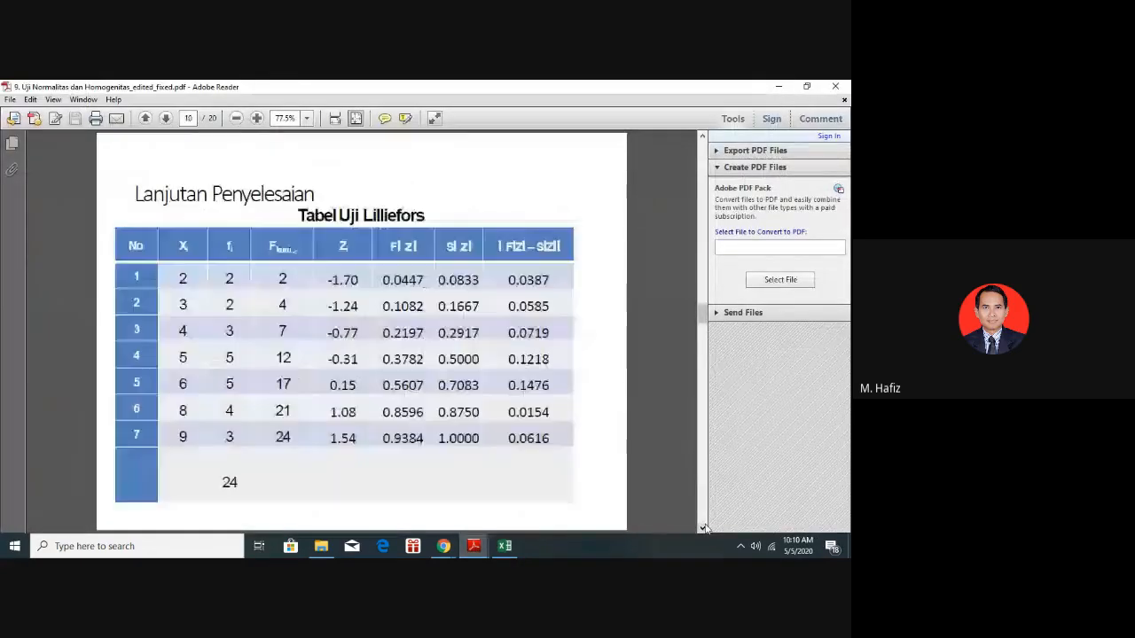
{"action": "left_click", "coordinate": [703, 528]}
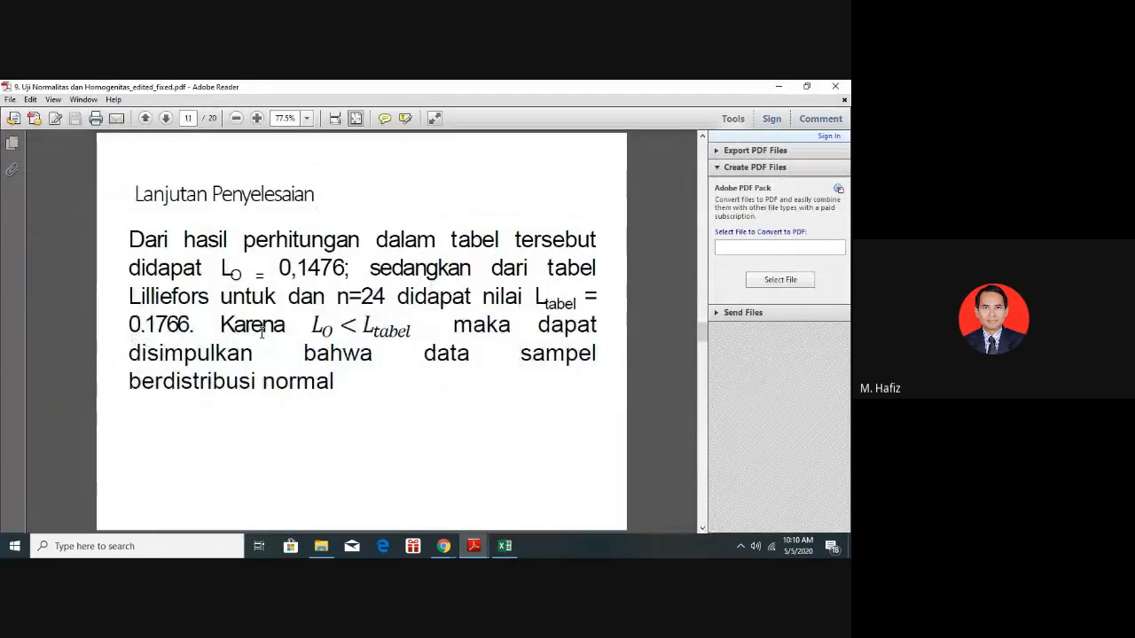
{"action": "left_click", "coordinate": [503, 546]}
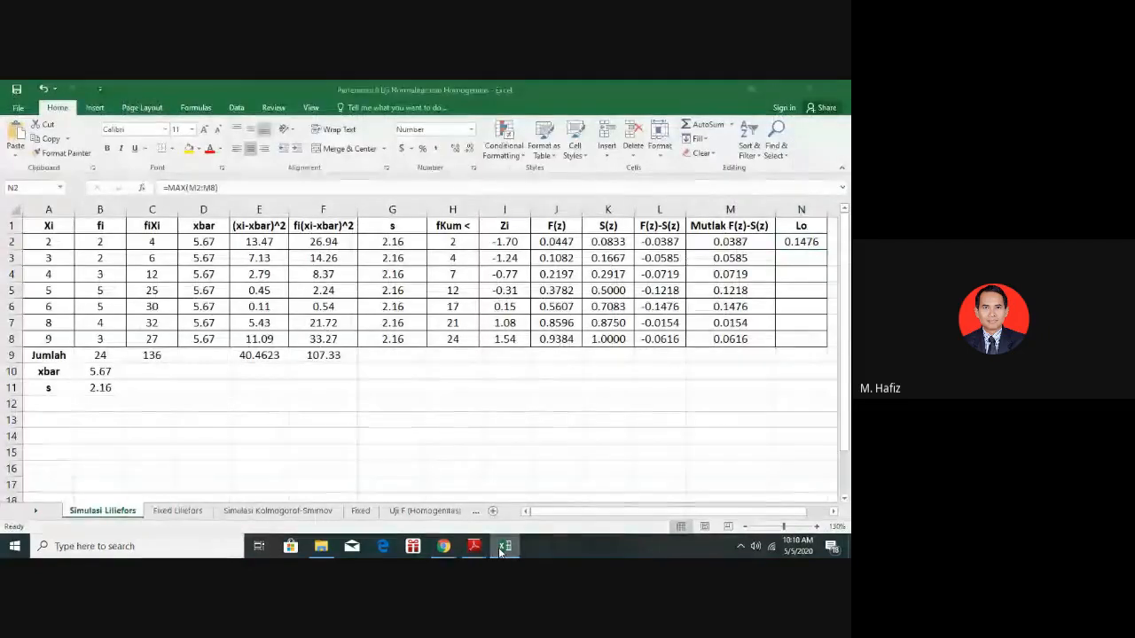
{"action": "left_click", "coordinate": [503, 546]}
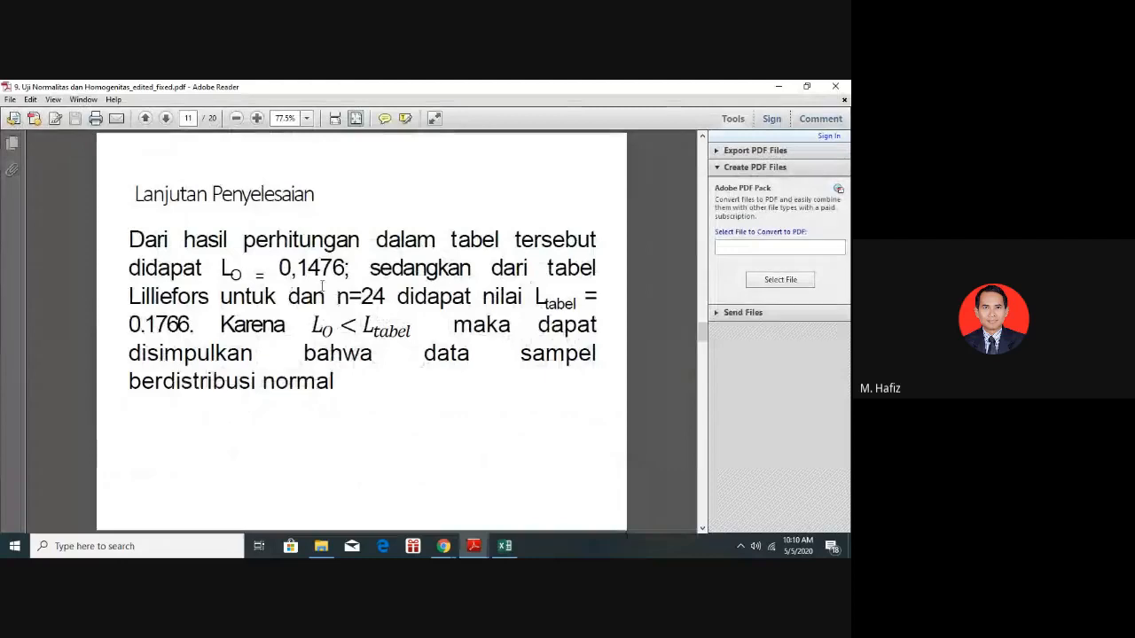
{"action": "left_click", "coordinate": [469, 550]}
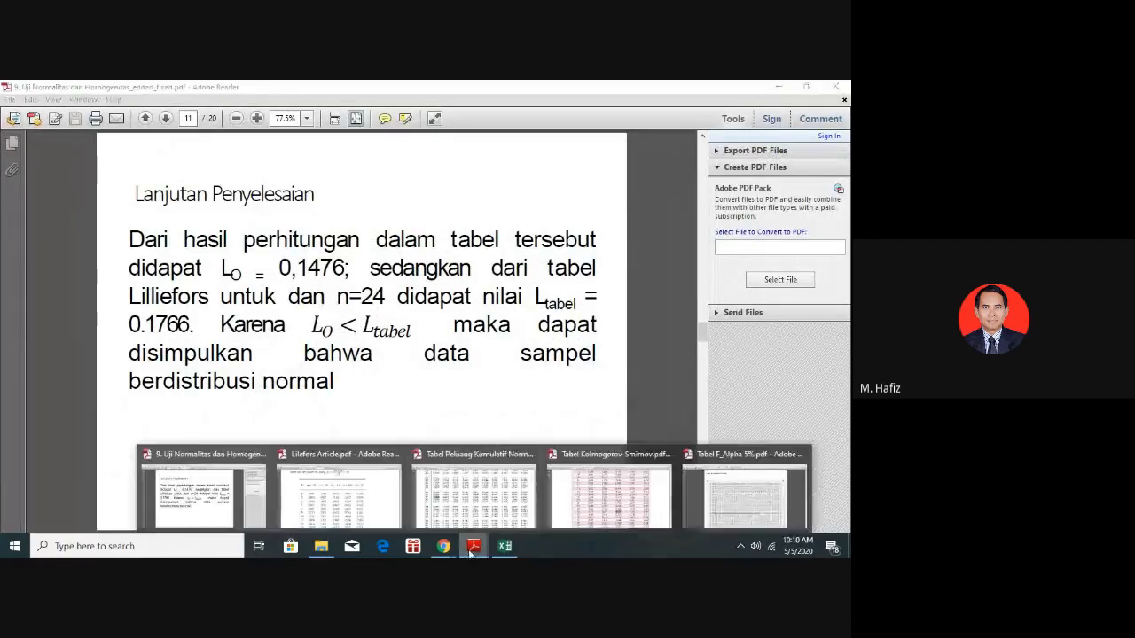
{"action": "left_click", "coordinate": [340, 518]}
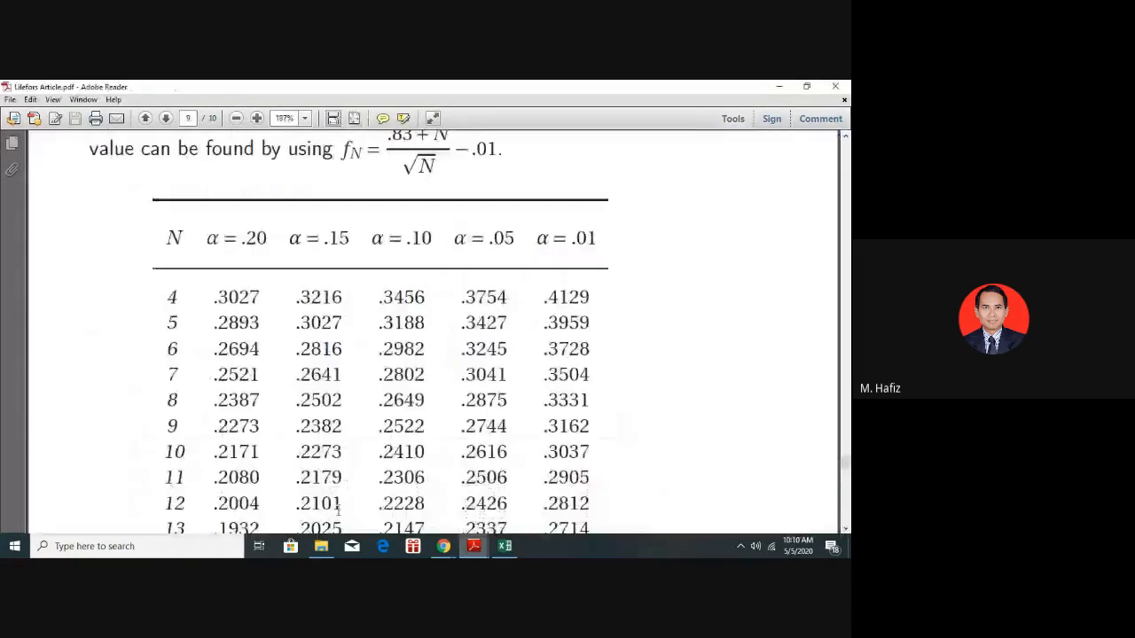
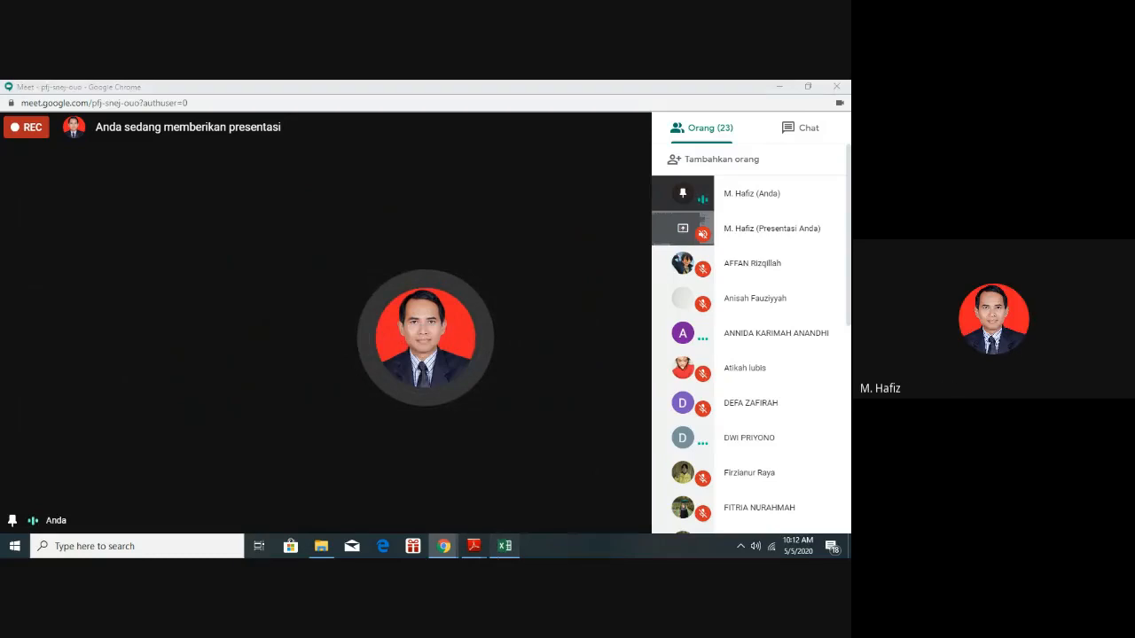
Switch to Excel, open the Simulasi Kolmogorof-Smirnov sheet and review its data from the first row
{"action": "left_click", "coordinate": [504, 546]}
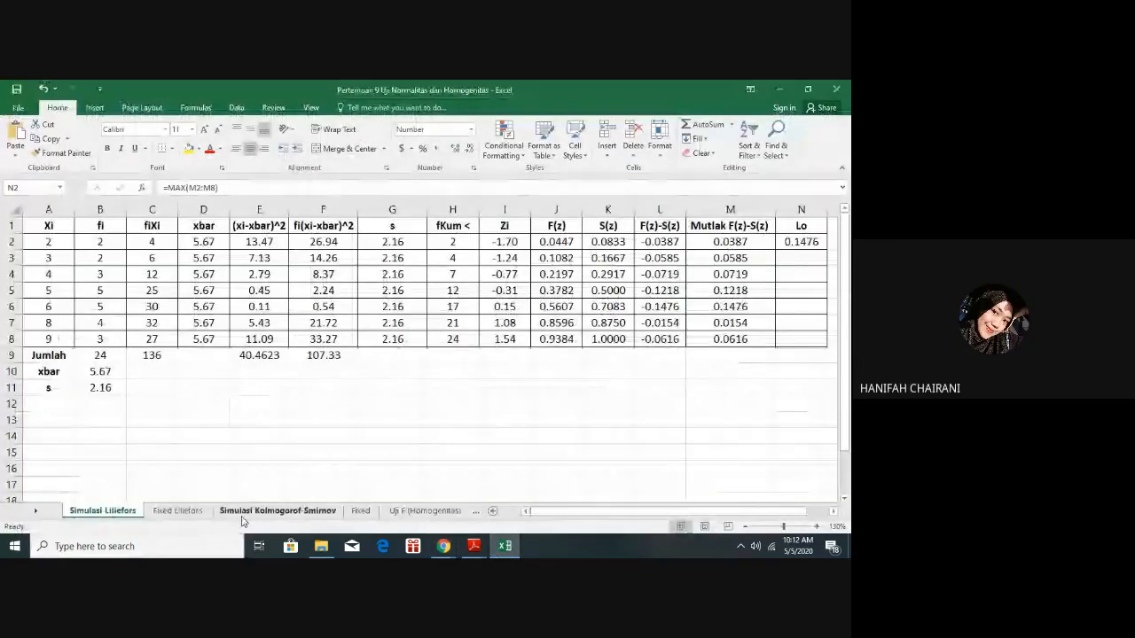
{"action": "left_click", "coordinate": [244, 511]}
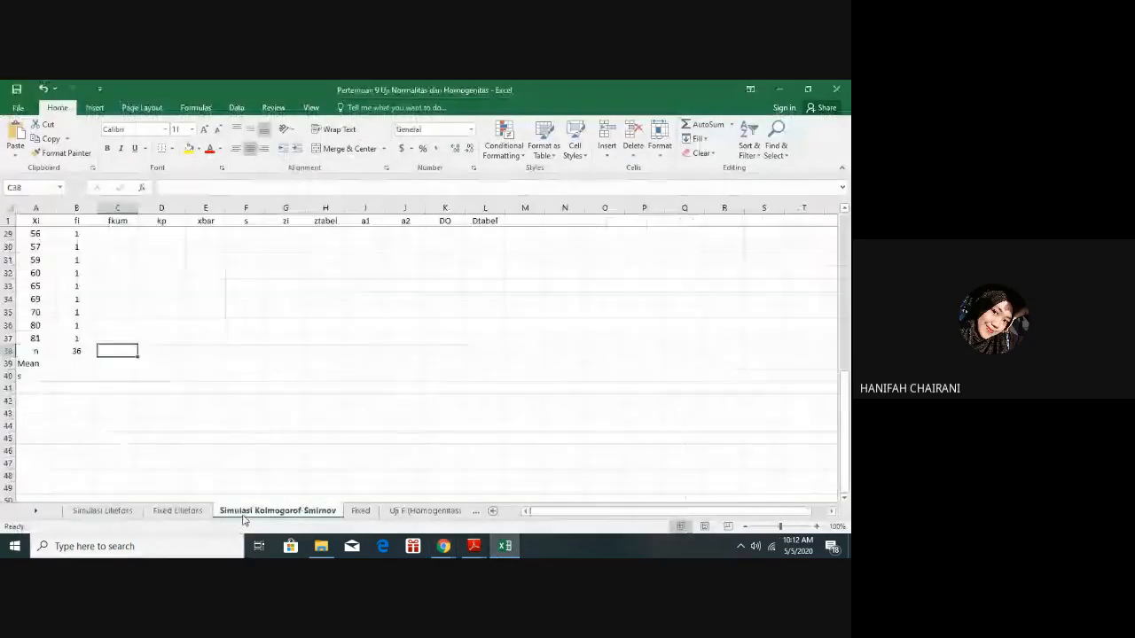
{"action": "left_click", "coordinate": [183, 301]}
{"action": "scroll", "coordinate": [269, 436], "scroll_direction": "up", "scroll_amount": 9}
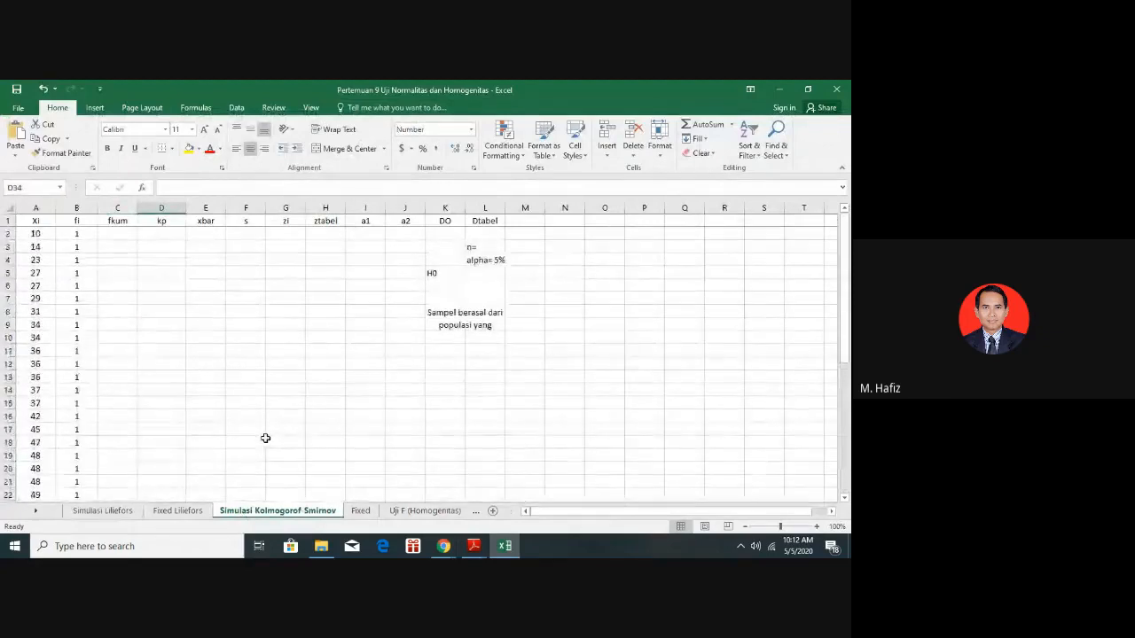
{"action": "scroll", "coordinate": [264, 438], "scroll_direction": "down", "scroll_amount": 5}
{"action": "scroll", "coordinate": [264, 438], "scroll_direction": "up", "scroll_amount": 5}
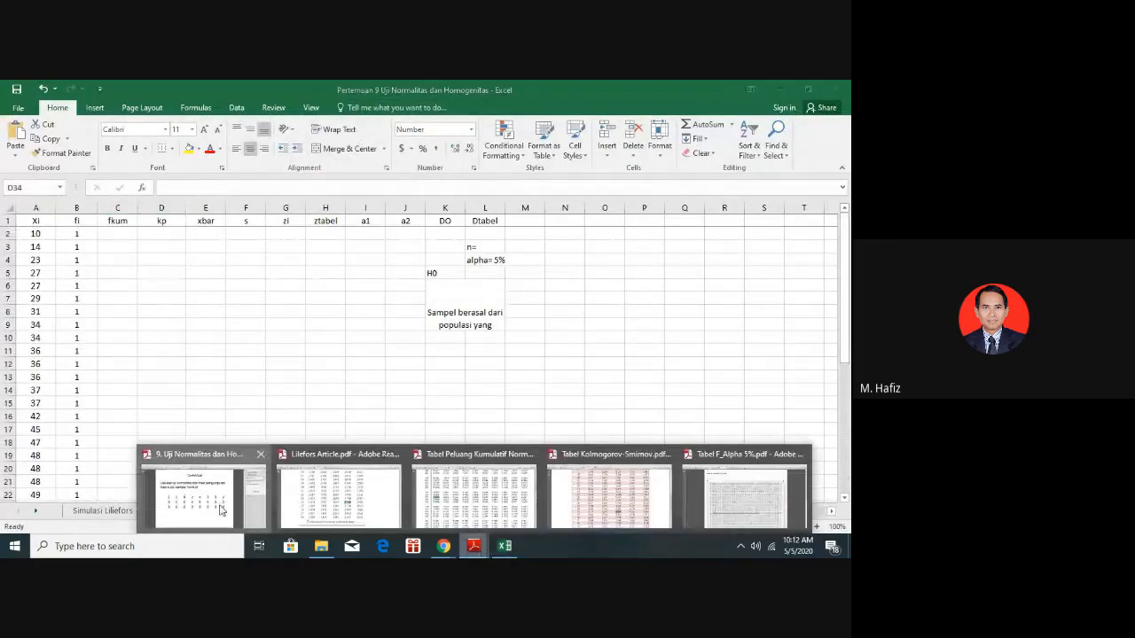
Switch to the Uji Normalitas dan Homogenitas PDF and read the Kolmogorov-Smirnov hypotheses and procedure on pages 12 and 13
{"action": "left_click", "coordinate": [203, 483]}
{"action": "left_click", "coordinate": [701, 529]}
{"action": "left_click", "coordinate": [701, 530]}
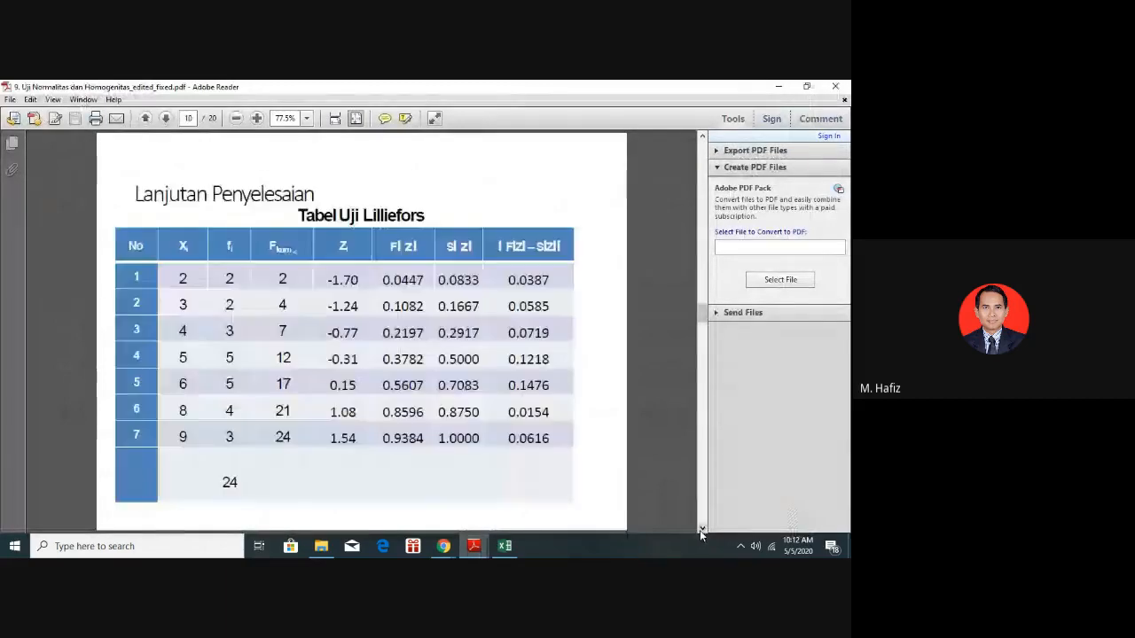
{"action": "scroll", "coordinate": [618, 340], "scroll_direction": "down", "scroll_amount": 3}
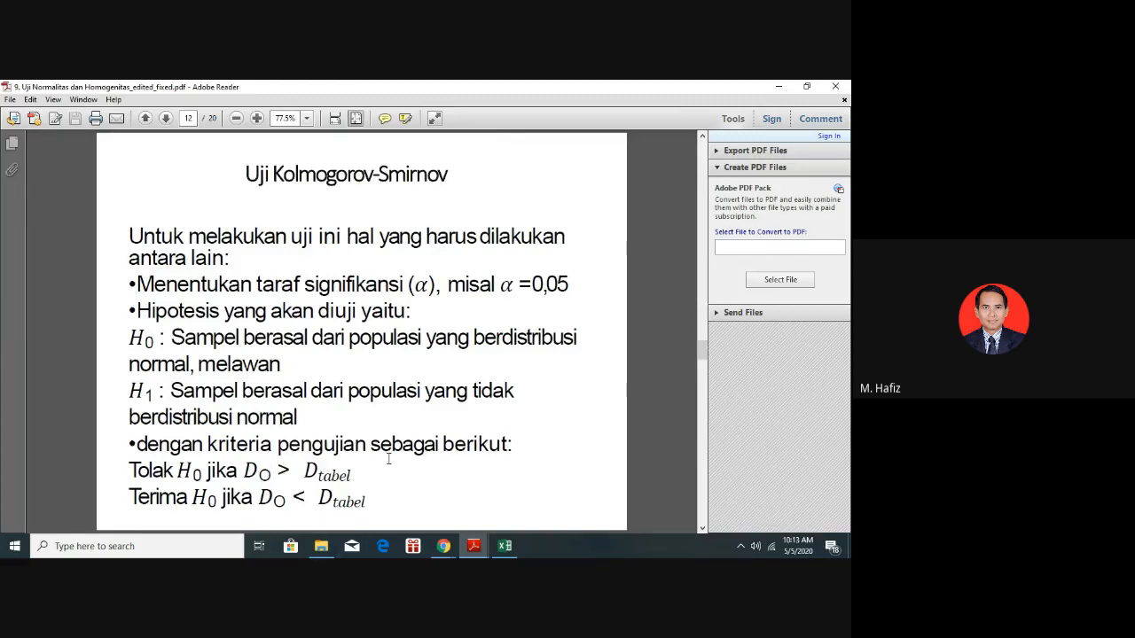
{"action": "left_click", "coordinate": [702, 530]}
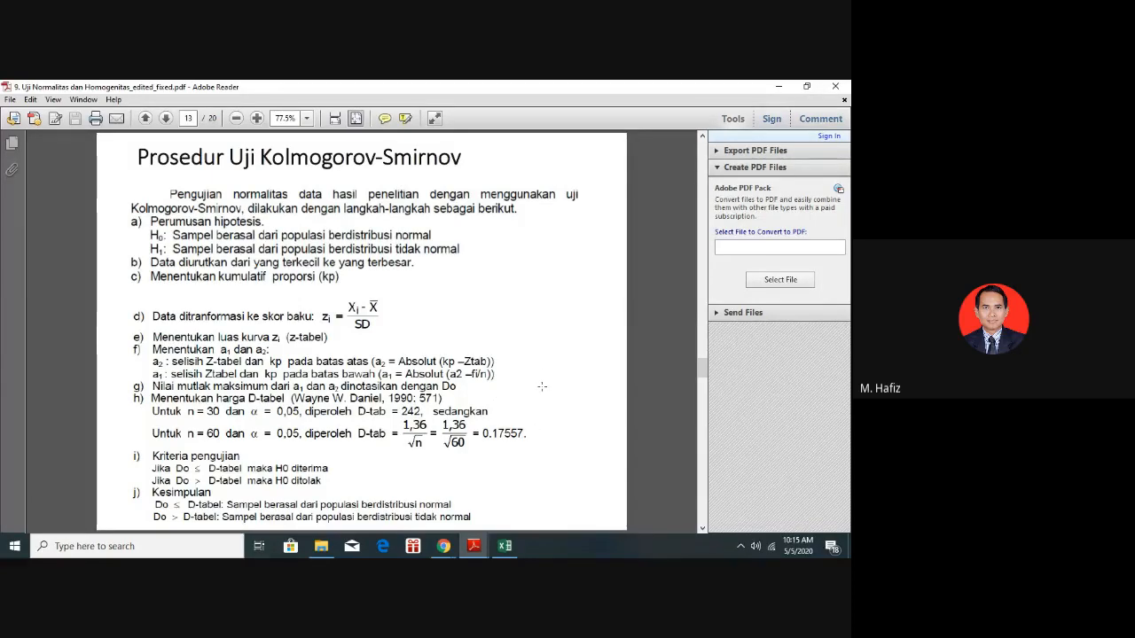
Examine the critical values by n and alpha in Tabel Kolmogorov-Smirnov.pdf, then return to the Excel workbook
{"action": "left_click", "coordinate": [486, 545]}
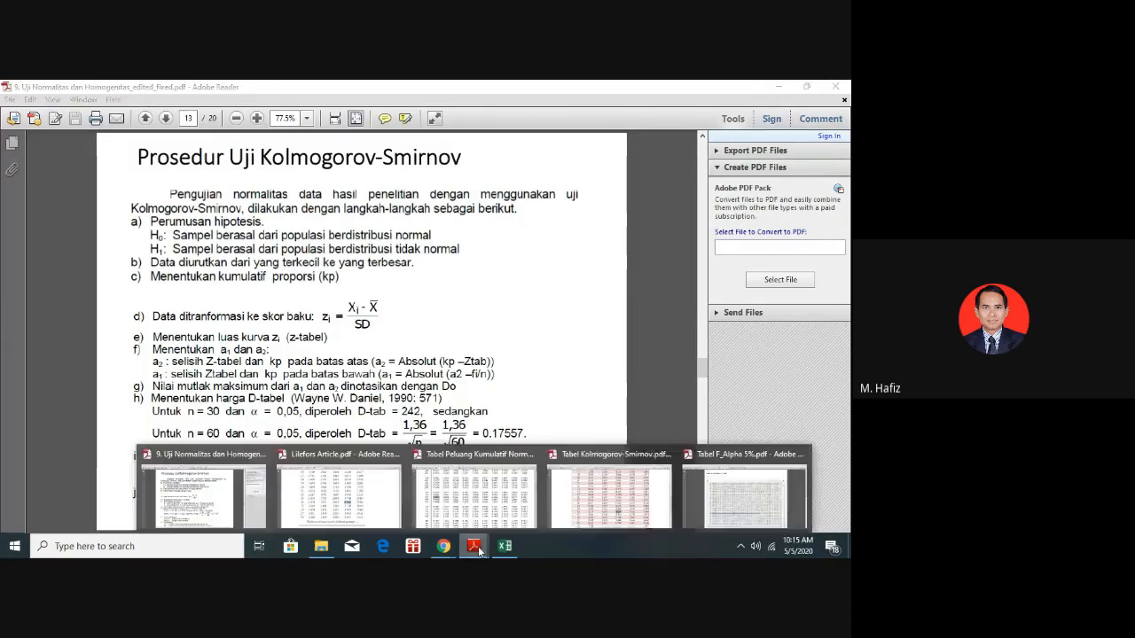
{"action": "left_click", "coordinate": [640, 497]}
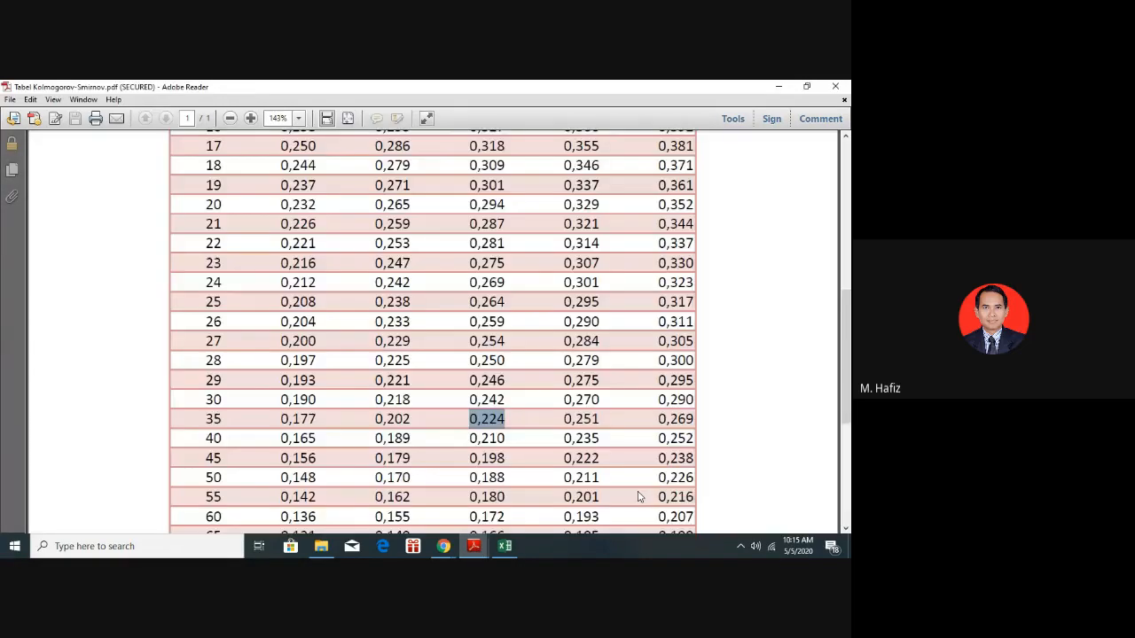
{"action": "scroll", "coordinate": [427, 319], "scroll_direction": "up", "scroll_amount": 5}
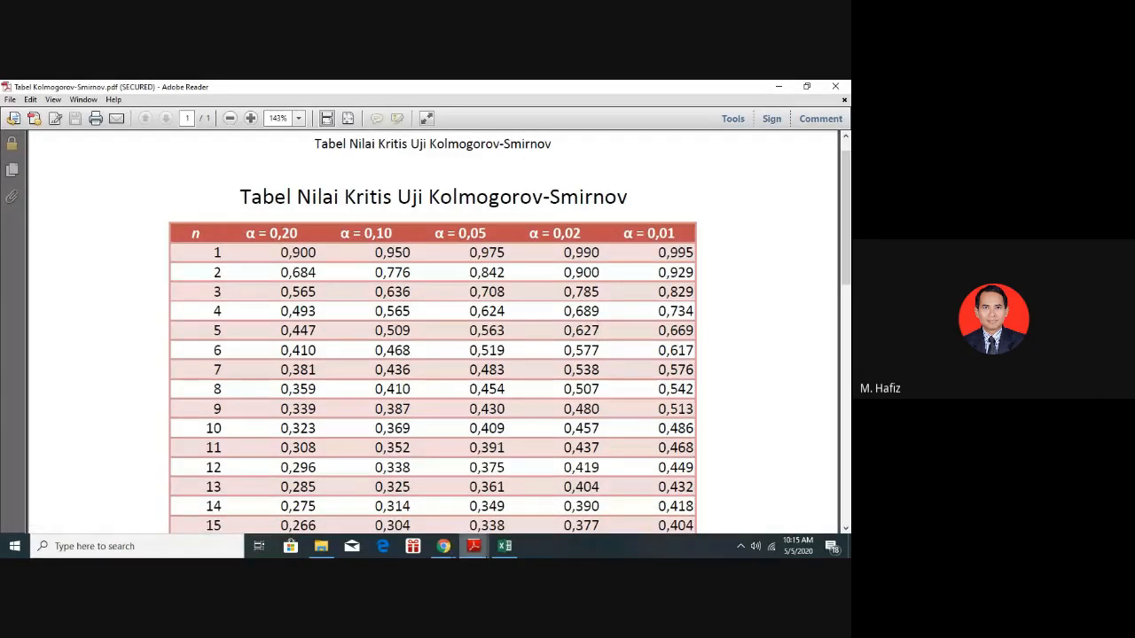
{"action": "left_click", "coordinate": [478, 548]}
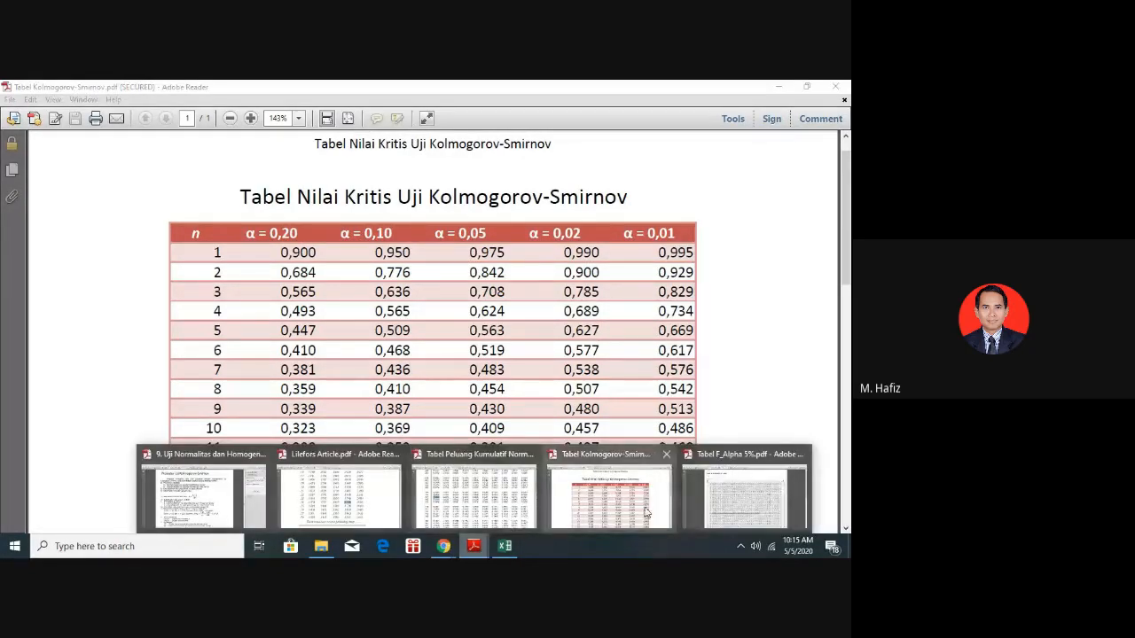
{"action": "left_click", "coordinate": [505, 547]}
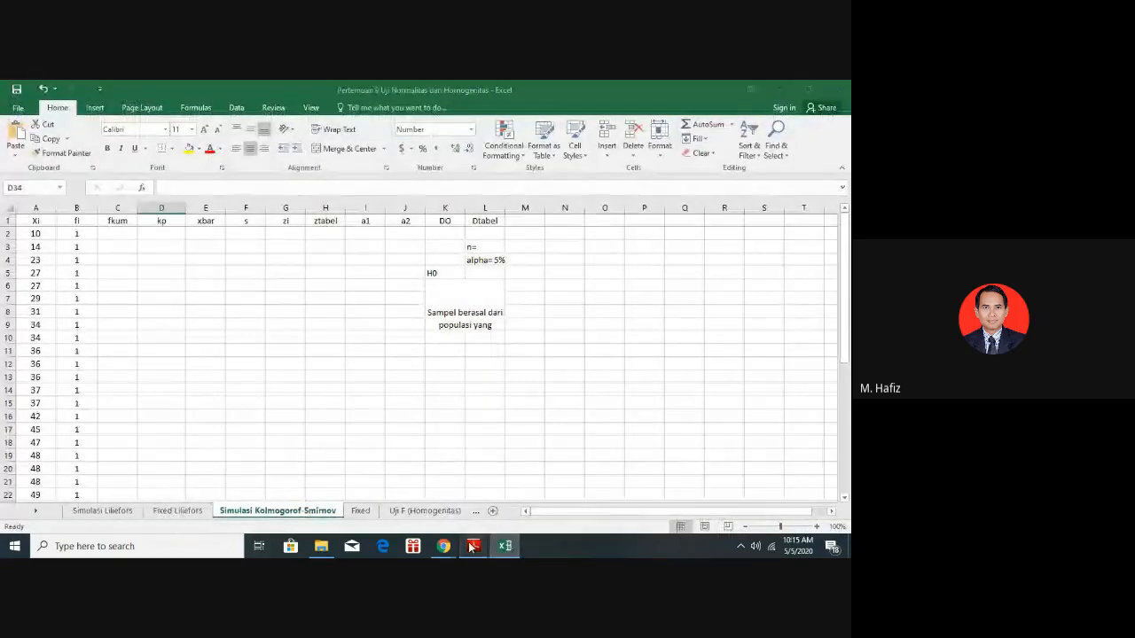
Examine the Kolmogorov-Smirnov example data and calculation table on pages 14 and 15 of the Uji Normalitas slides PDF
{"action": "mouse_move", "coordinate": [220, 479]}
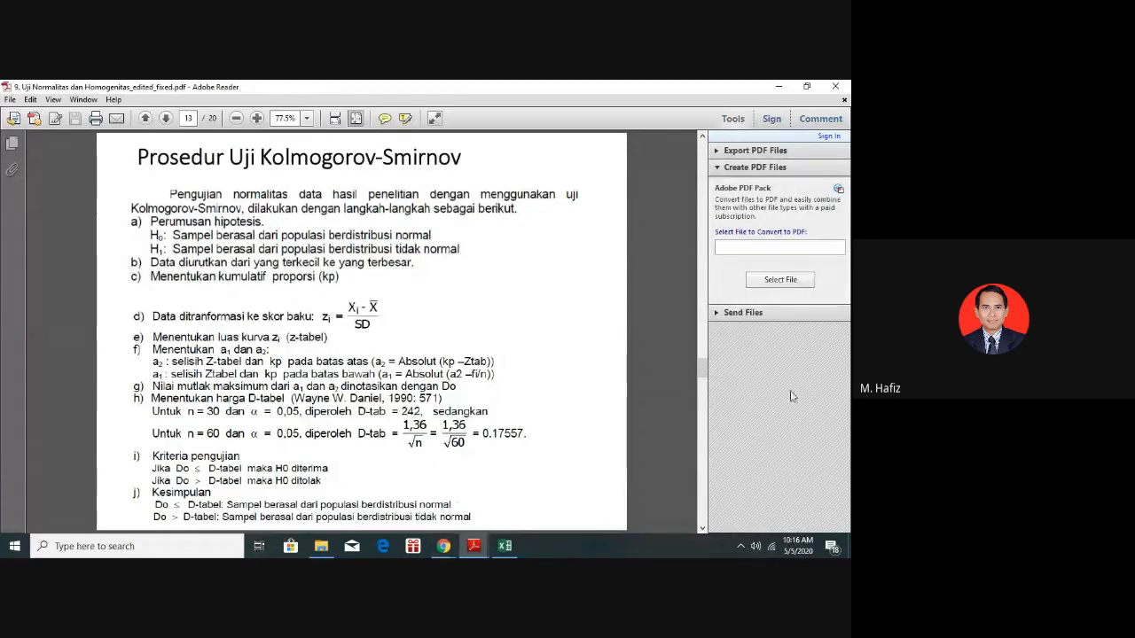
{"action": "left_click", "coordinate": [702, 529]}
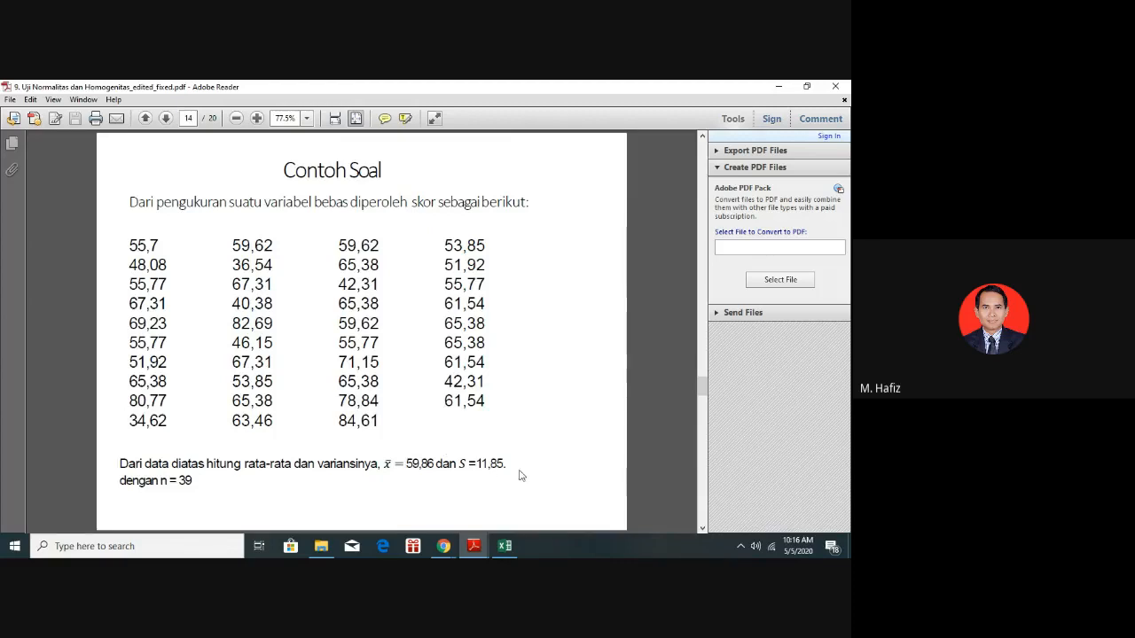
{"action": "left_click", "coordinate": [701, 532]}
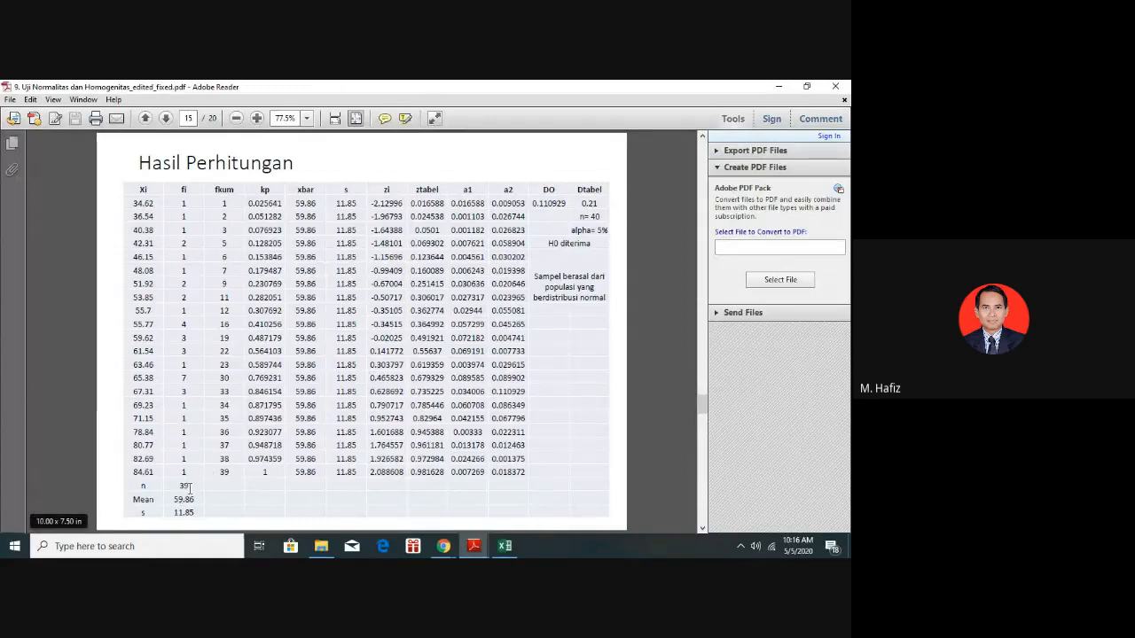
{"action": "left_click_drag", "start_coordinate": [185, 488], "coordinate": [185, 485]}
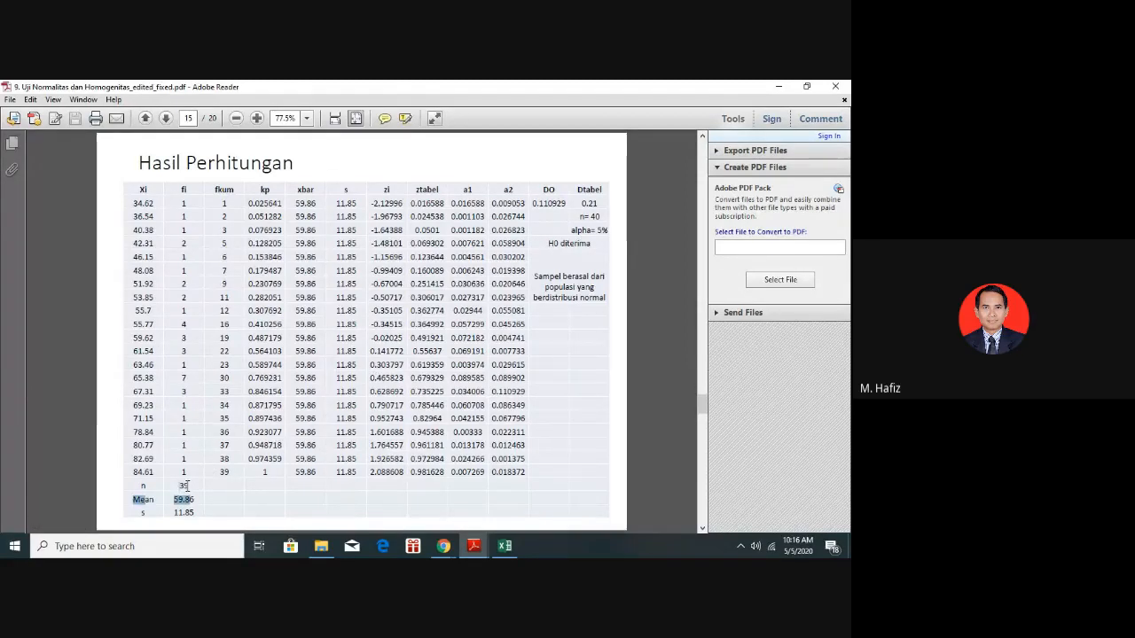
{"action": "left_click", "coordinate": [187, 484]}
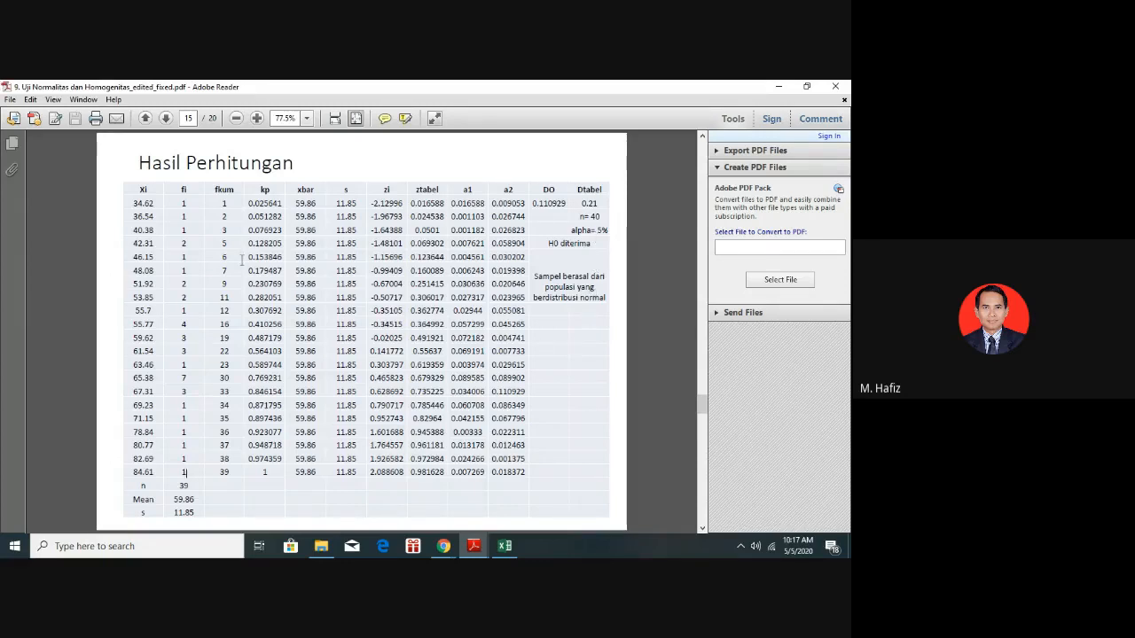
Return to the Simulasi Kolmogorof-Smirnov sheet in Excel and compute the Mean in B39 with =AVERAGE(A2:A37)
{"action": "left_click", "coordinate": [780, 88]}
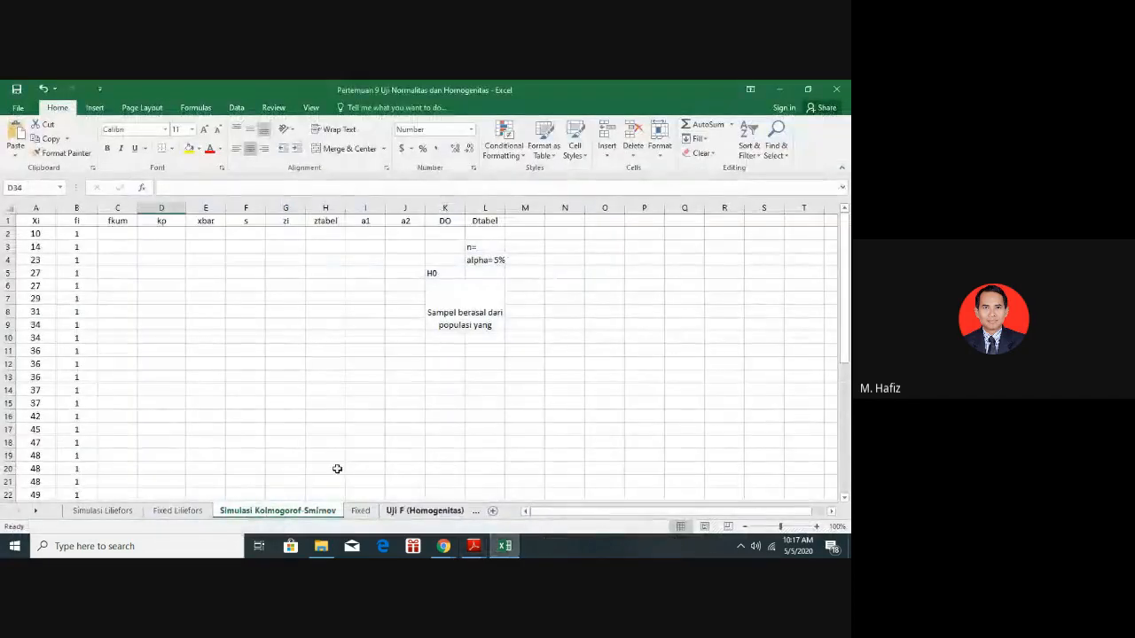
{"action": "left_click", "coordinate": [104, 274]}
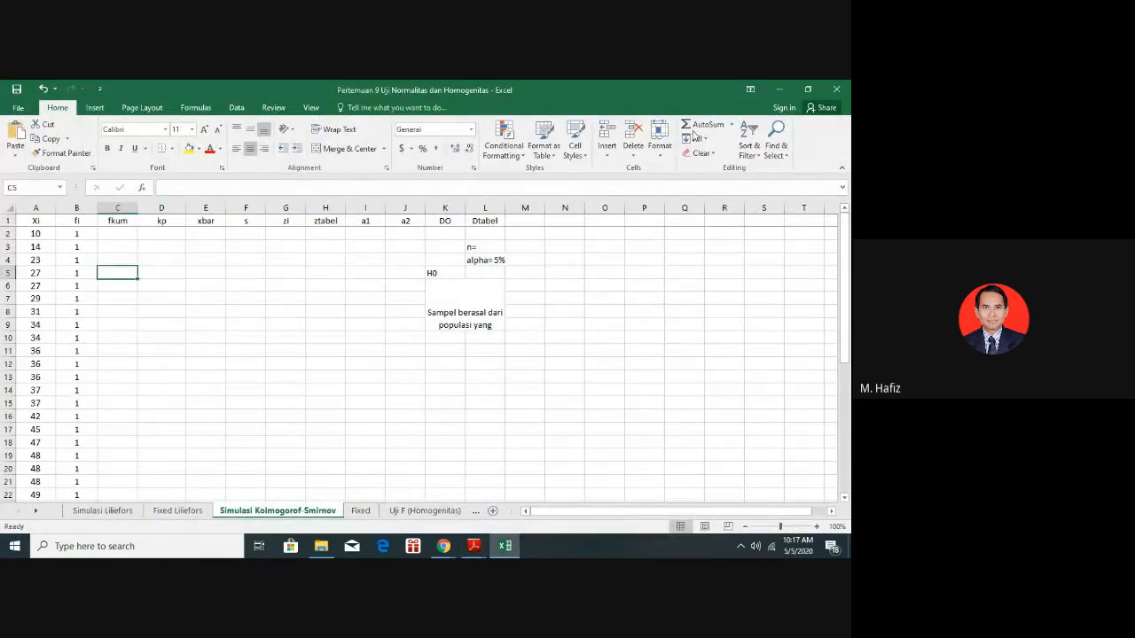
{"action": "scroll", "coordinate": [37, 316], "scroll_direction": "down", "scroll_amount": 5}
{"action": "scroll", "coordinate": [36, 292], "scroll_direction": "up", "scroll_amount": 5}
{"action": "scroll", "coordinate": [75, 446], "scroll_direction": "down", "scroll_amount": 8}
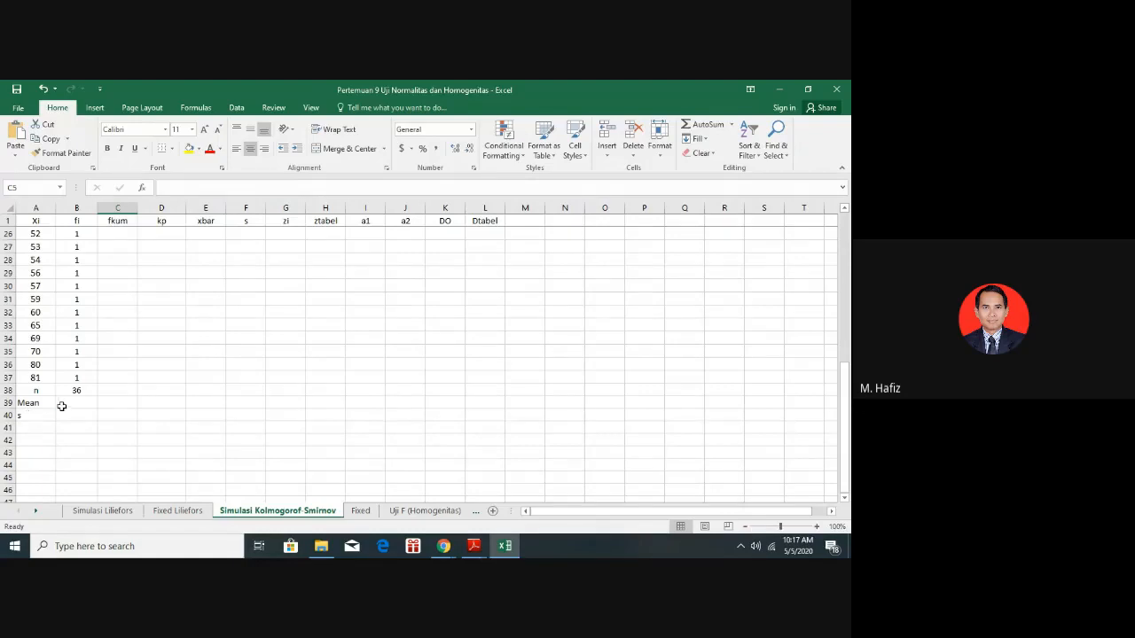
{"action": "left_click", "coordinate": [63, 405]}
{"action": "type", "text": "="}
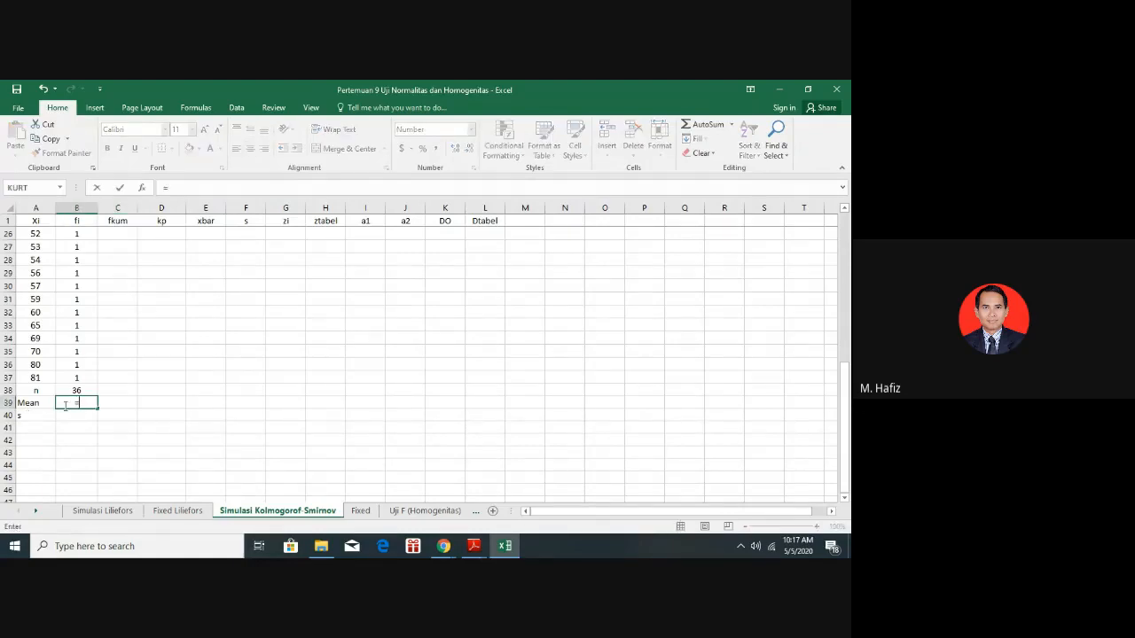
{"action": "type", "text": "aver"}
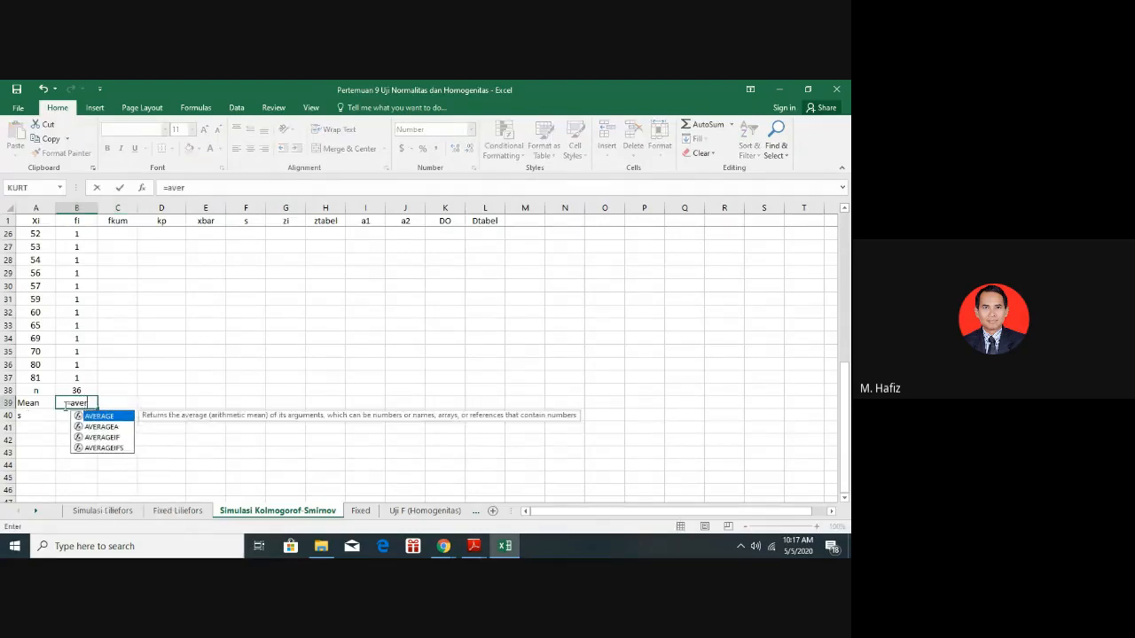
{"action": "type", "text": "age("}
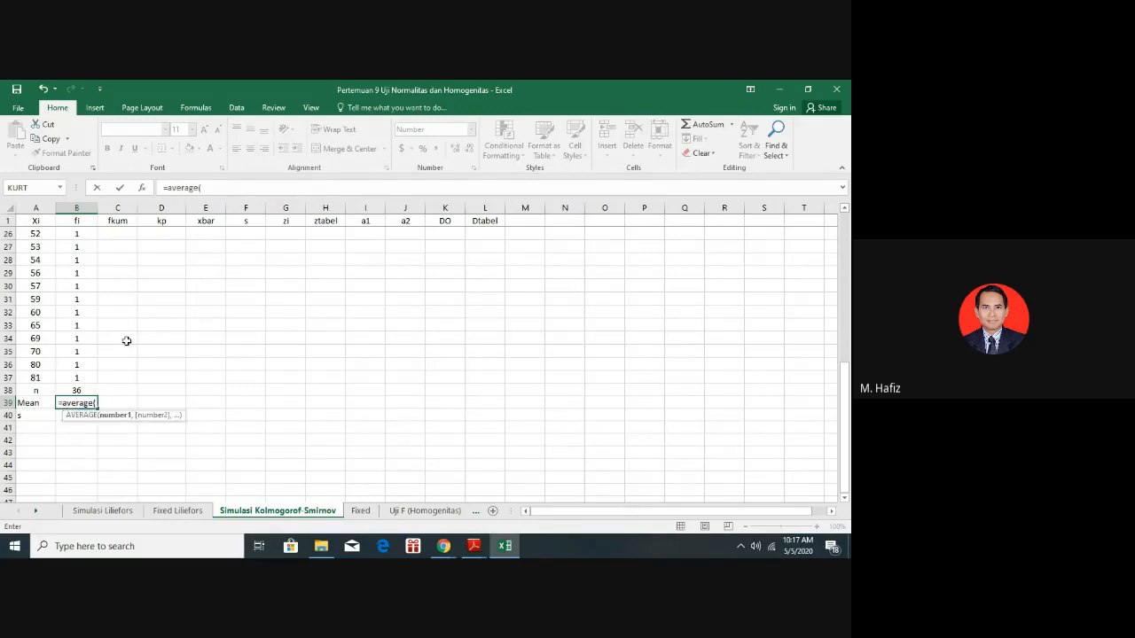
{"action": "scroll", "coordinate": [89, 336], "scroll_direction": "up", "scroll_amount": 8}
{"action": "left_click", "coordinate": [38, 235]}
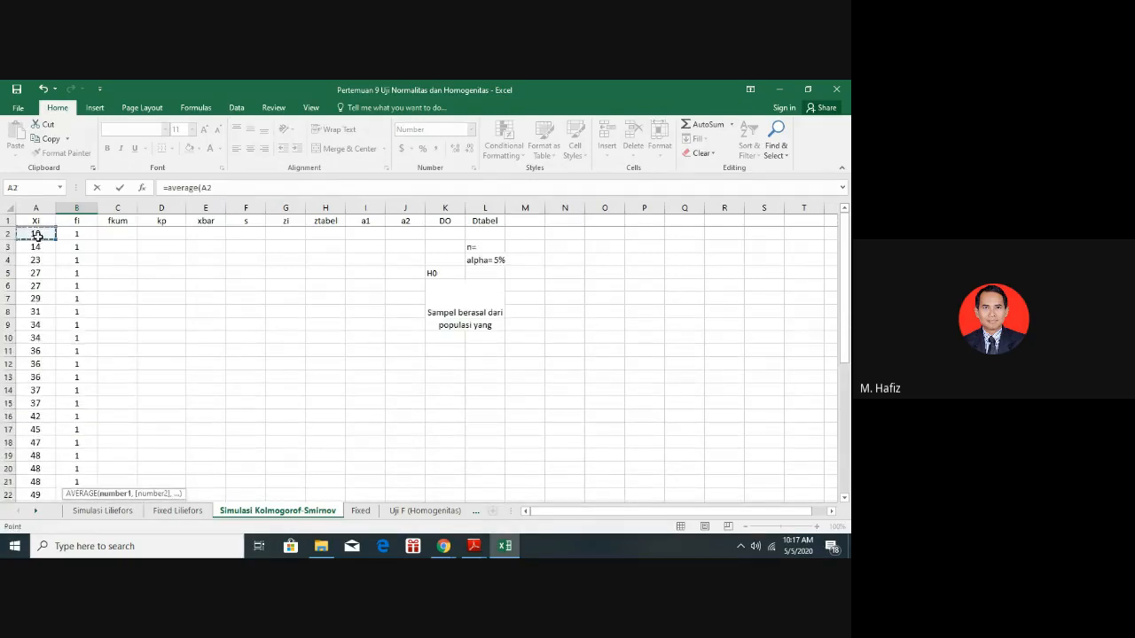
{"action": "left_click_drag", "start_coordinate": [37, 235], "coordinate": [33, 442]}
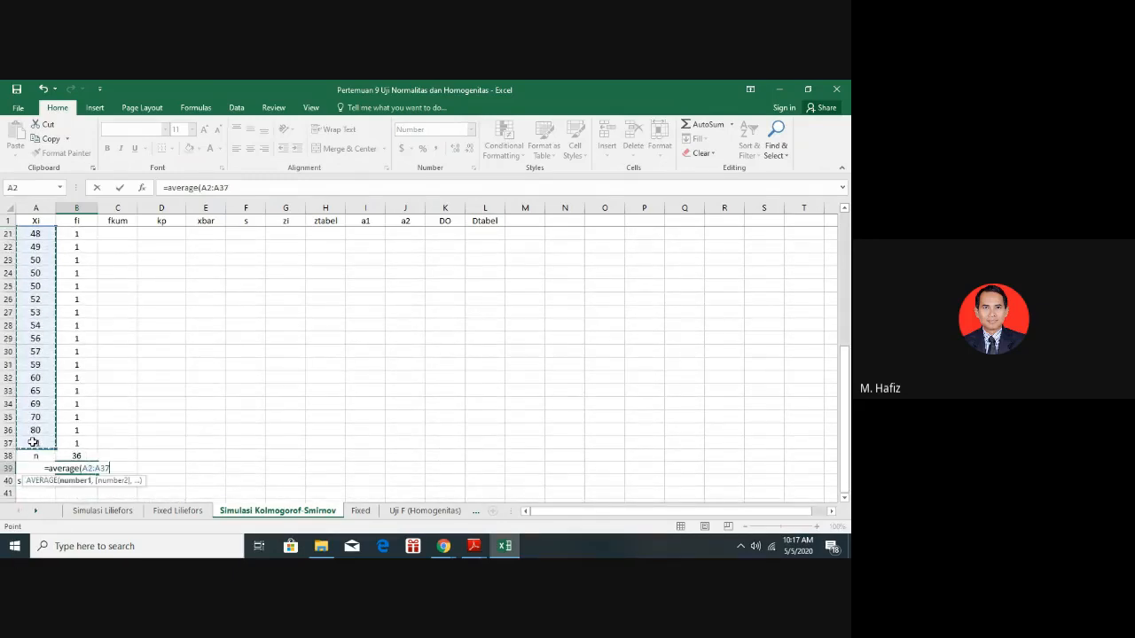
{"action": "key", "text": "Return"}
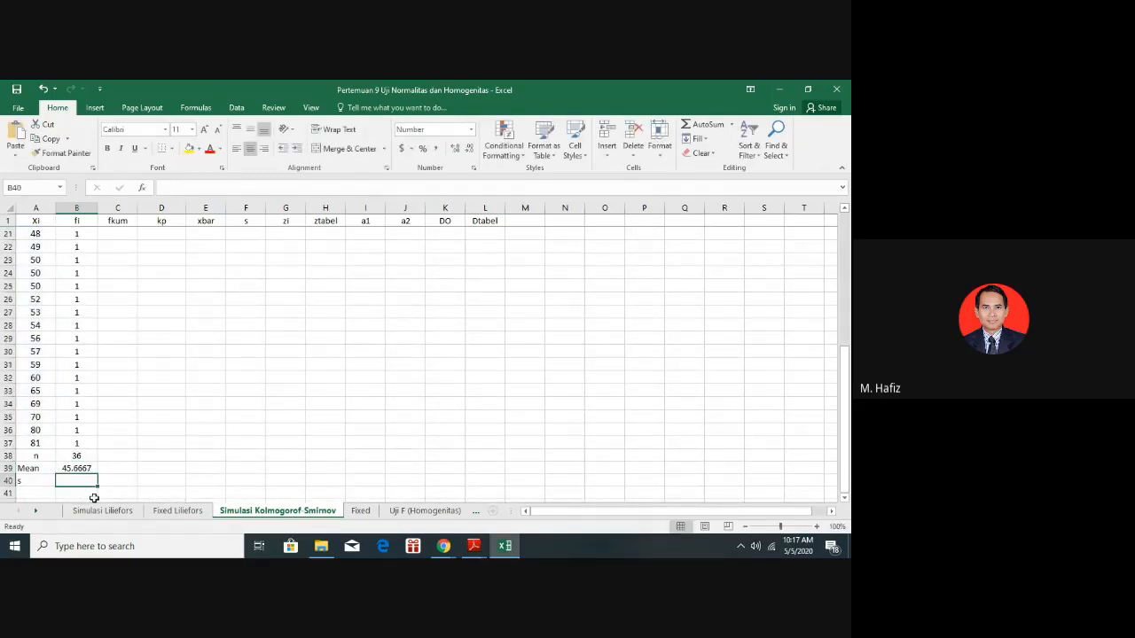
Compute the standard deviation s in B40 with =STDEV.S(A2:A37)
{"action": "type", "text": "="}
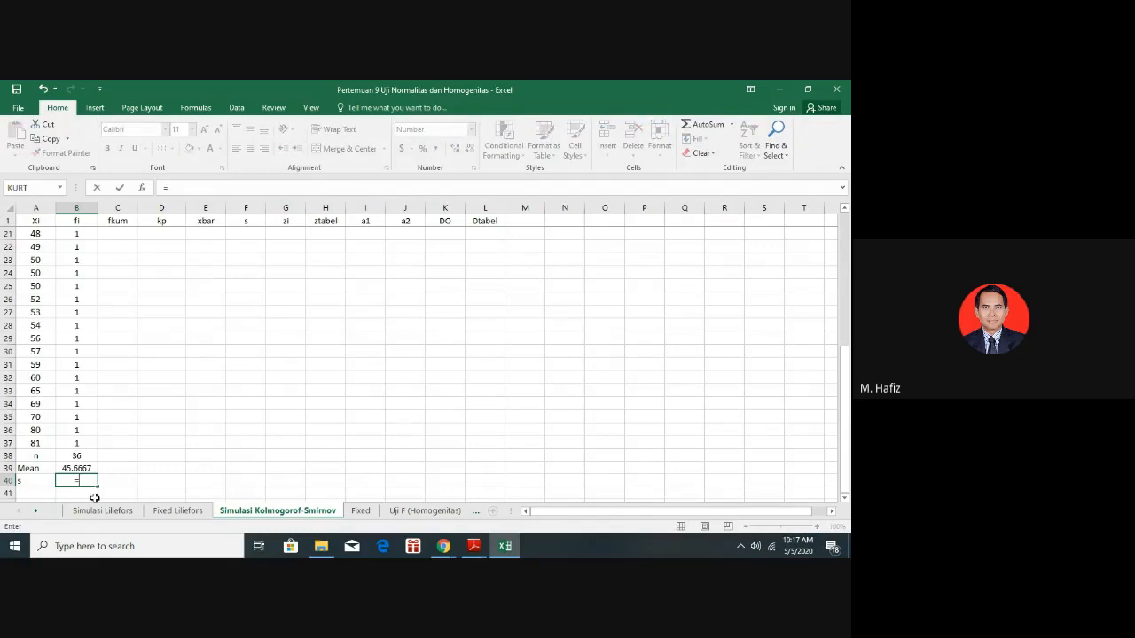
{"action": "type", "text": "std"}
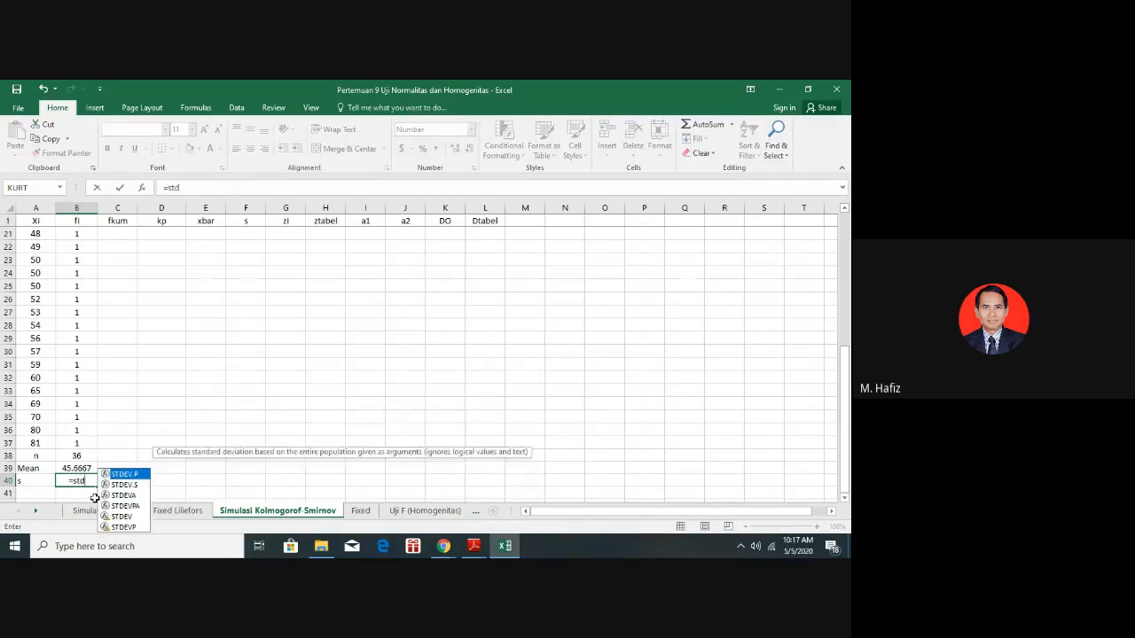
{"action": "type", "text": "ev"}
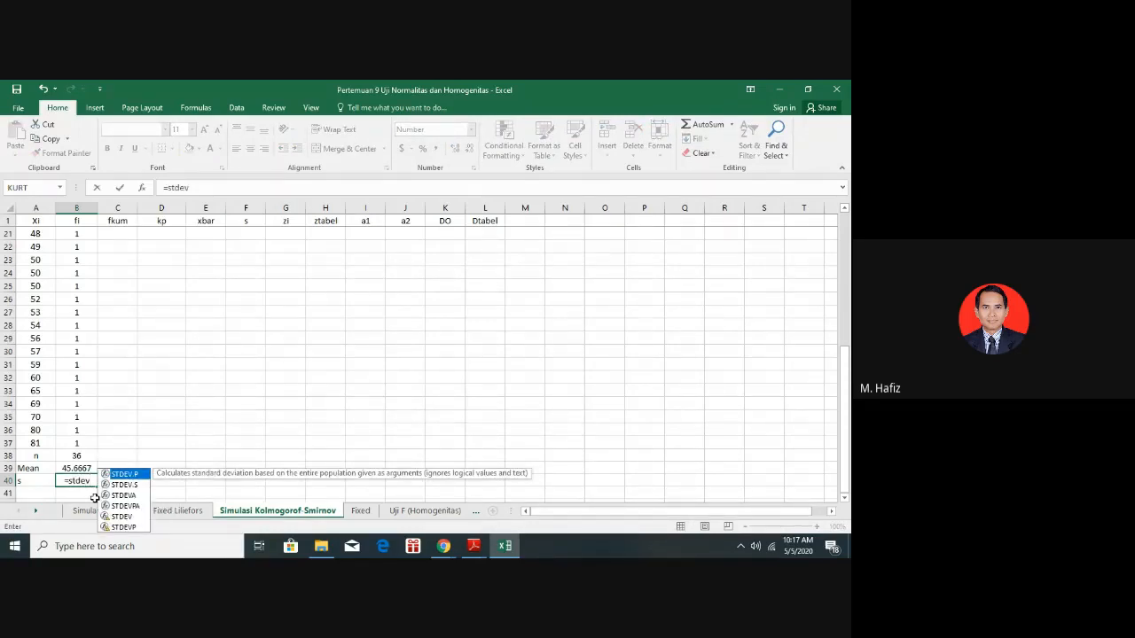
{"action": "type", "text": ".s("}
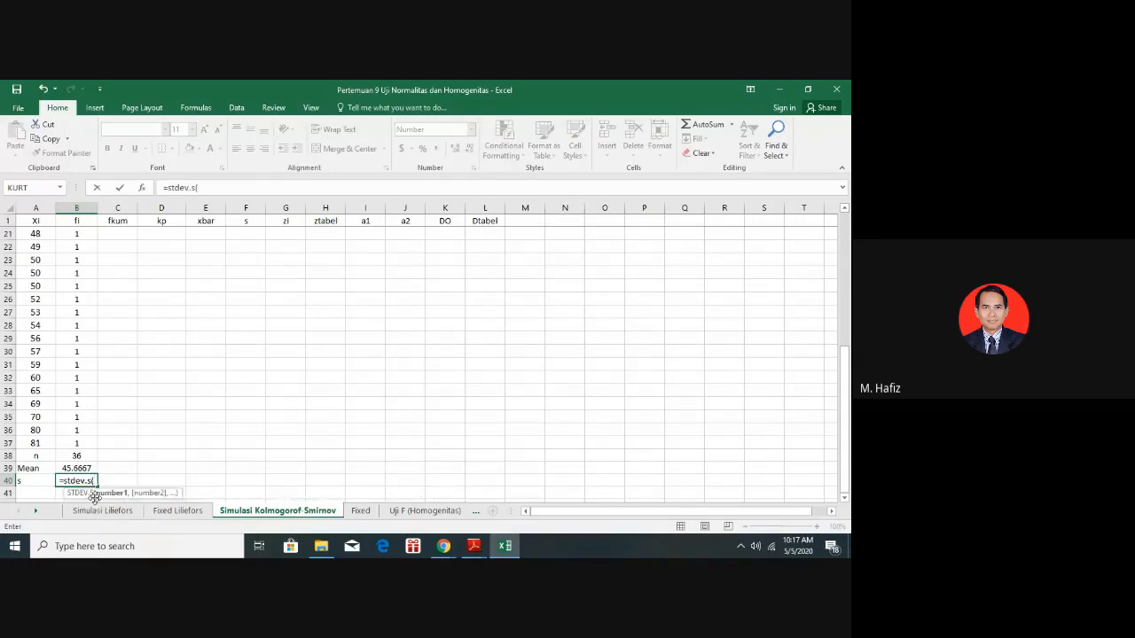
{"action": "scroll", "coordinate": [44, 346], "scroll_direction": "up", "scroll_amount": 6}
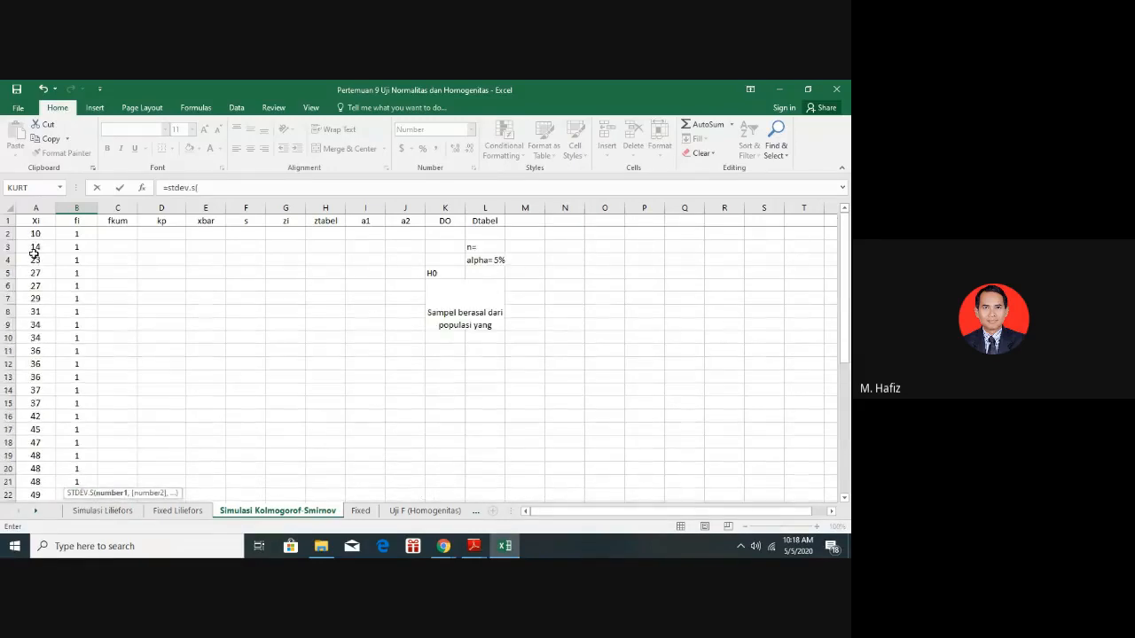
{"action": "left_click_drag", "start_coordinate": [33, 234], "coordinate": [33, 441]}
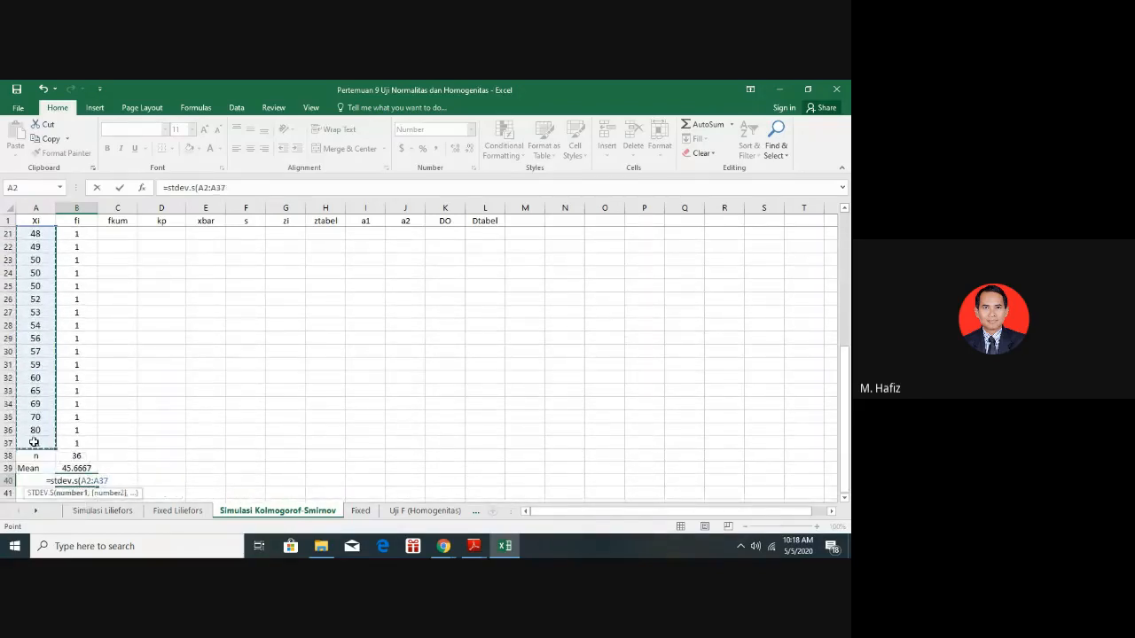
{"action": "key", "text": "Return"}
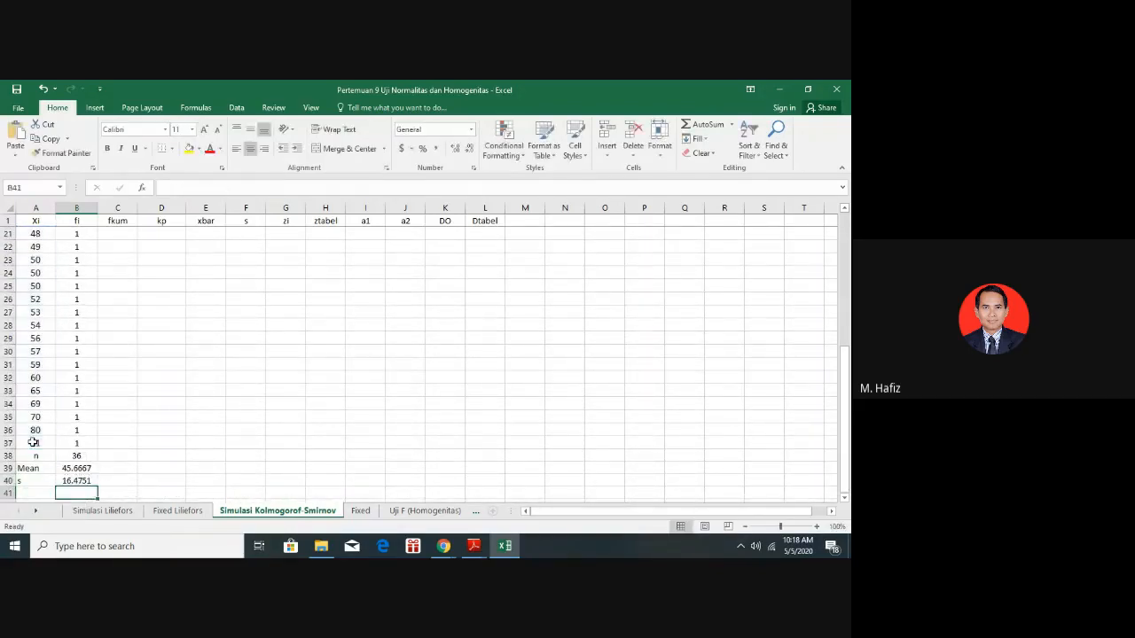
{"action": "left_click", "coordinate": [88, 480]}
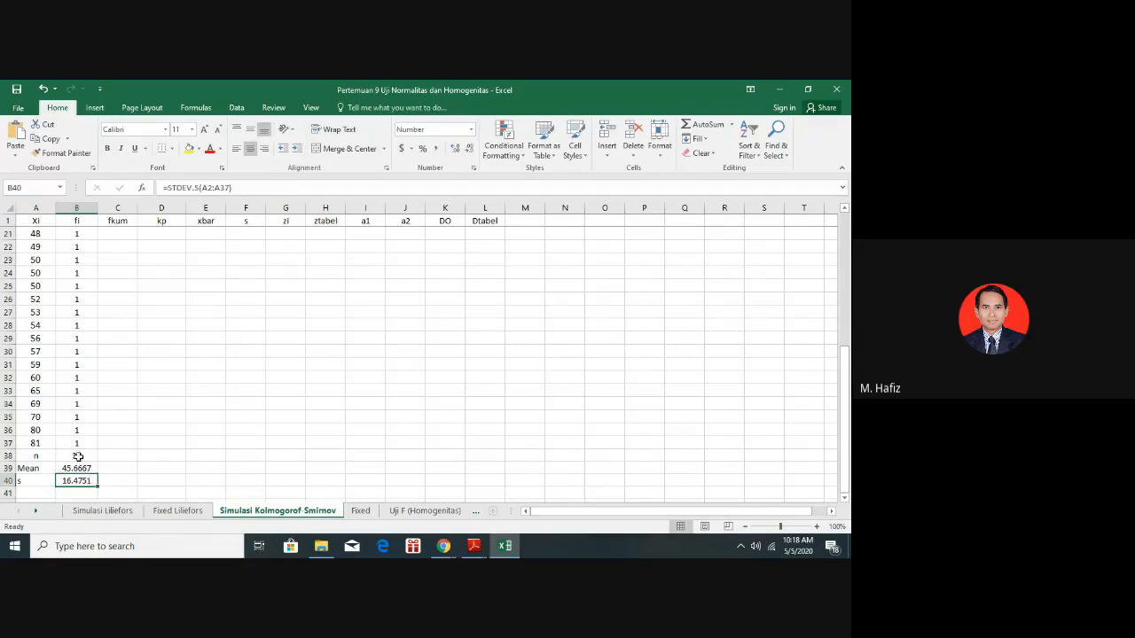
{"action": "left_click", "coordinate": [79, 466]}
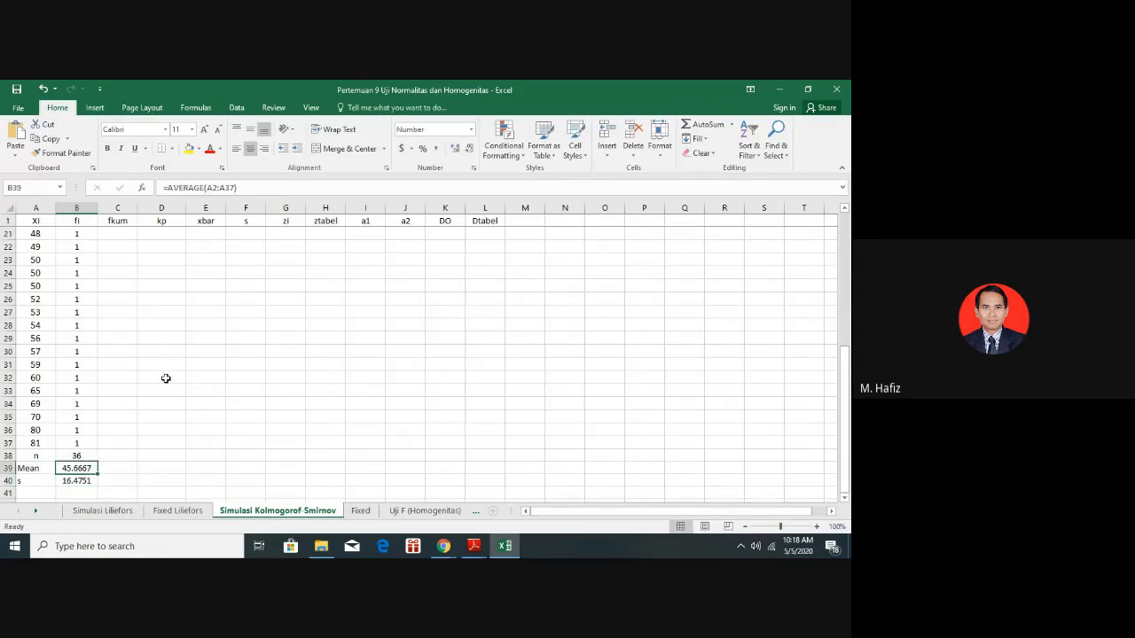
Fill the fkum column with 1 in C2 and =C2+B3 in C3, copying the formula down to C37
{"action": "scroll", "coordinate": [165, 379], "scroll_direction": "up", "scroll_amount": 6}
{"action": "left_click", "coordinate": [121, 233]}
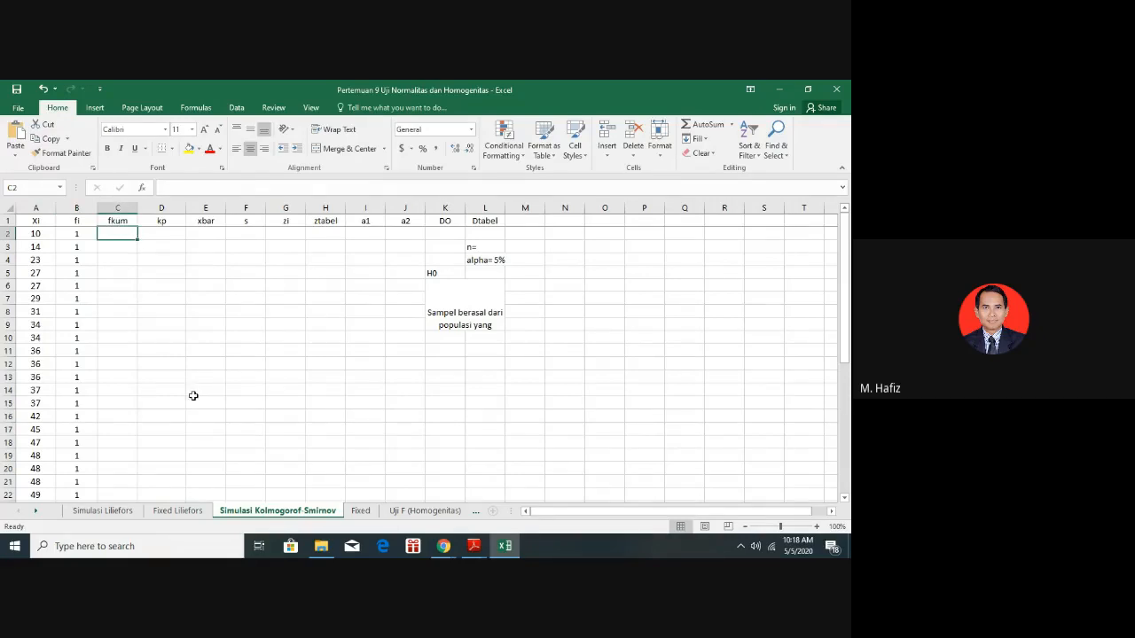
{"action": "type", "text": "1"}
{"action": "key", "text": "Return"}
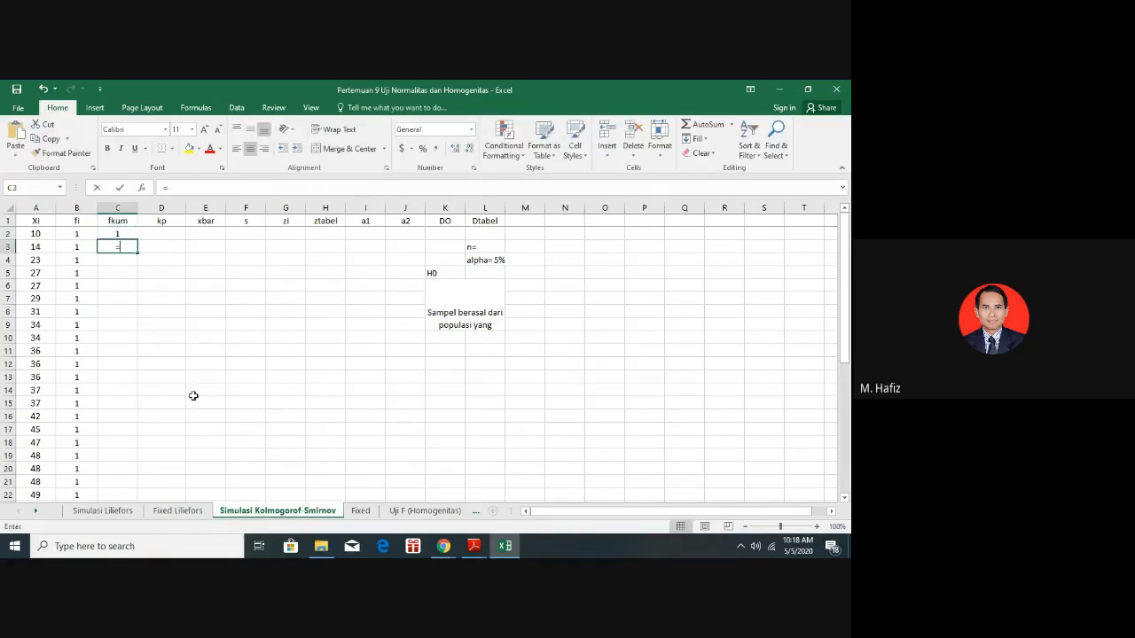
{"action": "left_click", "coordinate": [122, 234]}
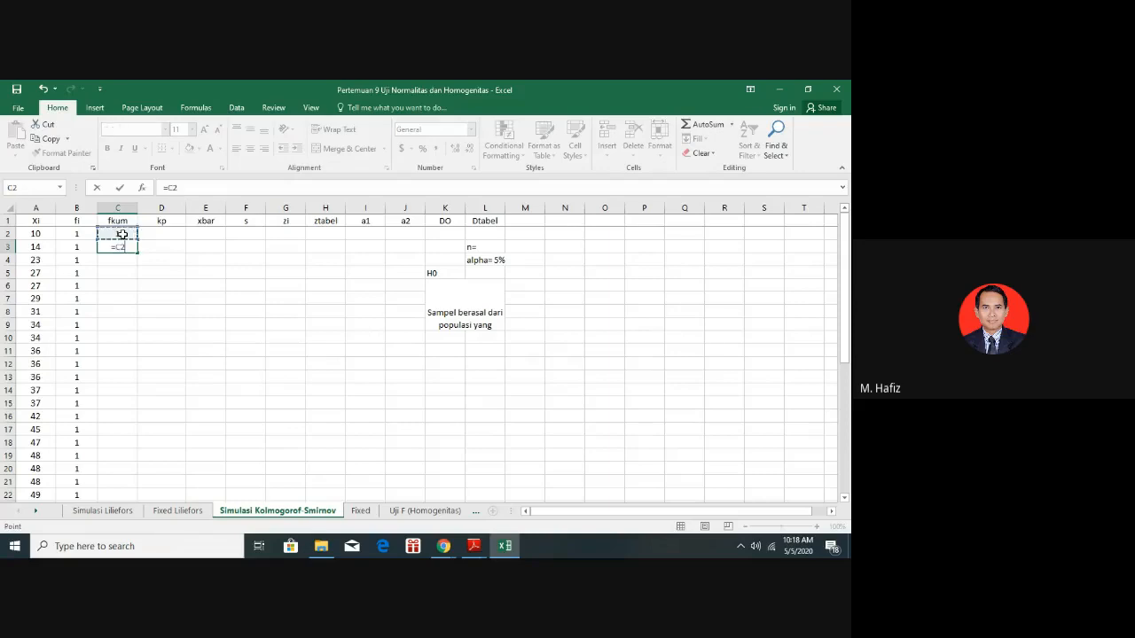
{"action": "type", "text": "+"}
{"action": "left_click", "coordinate": [66, 246]}
{"action": "key", "text": "Return"}
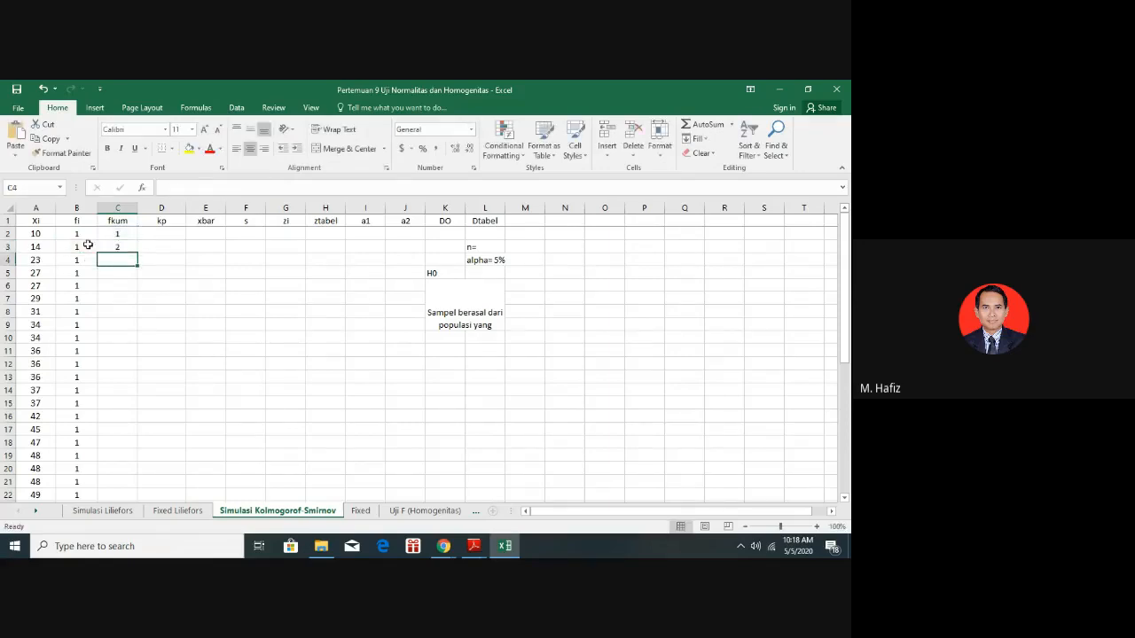
{"action": "left_click", "coordinate": [122, 246]}
{"action": "left_click_drag", "start_coordinate": [135, 252], "coordinate": [109, 434]}
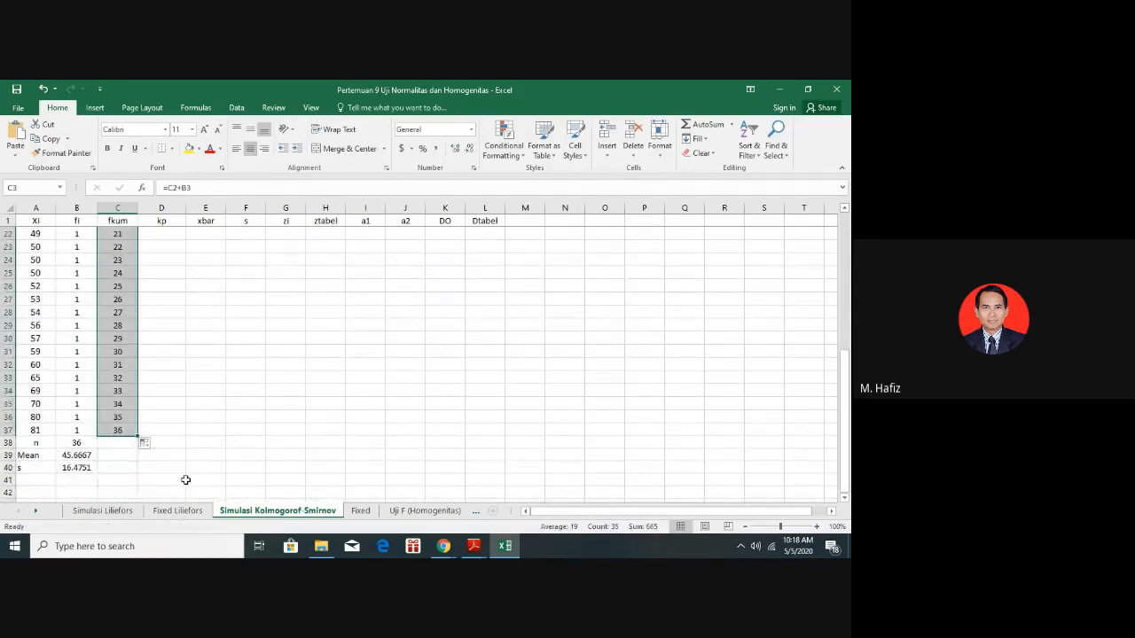
{"action": "left_click", "coordinate": [216, 325]}
Calculate the kp column with =C2/36 in D2 and copy the formula down to D37
{"action": "scroll", "coordinate": [213, 324], "scroll_direction": "up", "scroll_amount": 7}
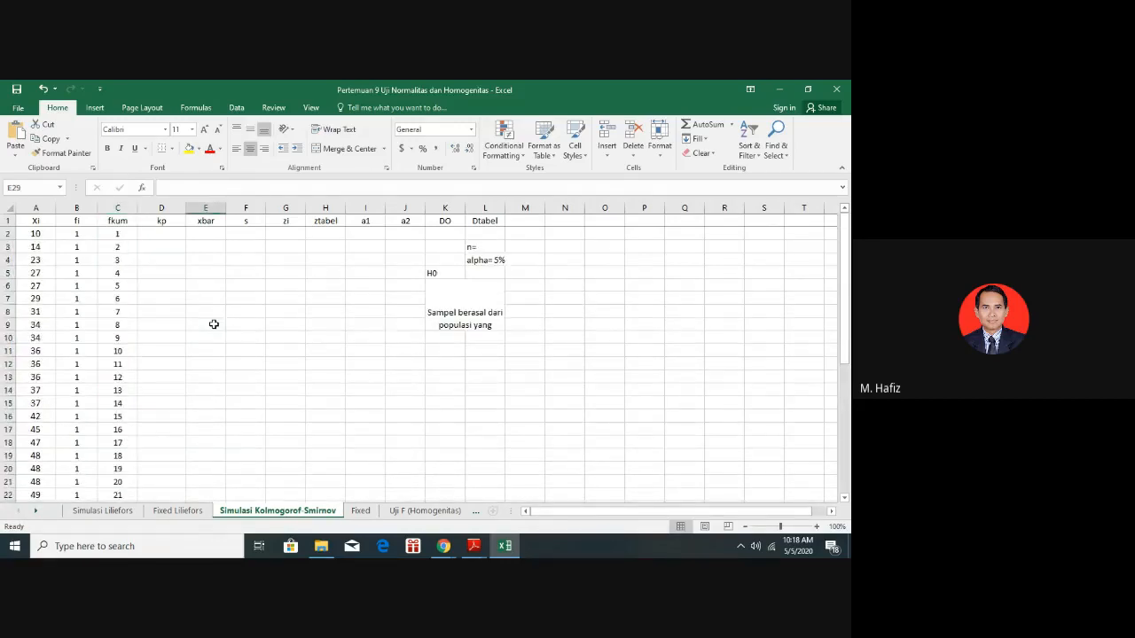
{"action": "left_click", "coordinate": [168, 232]}
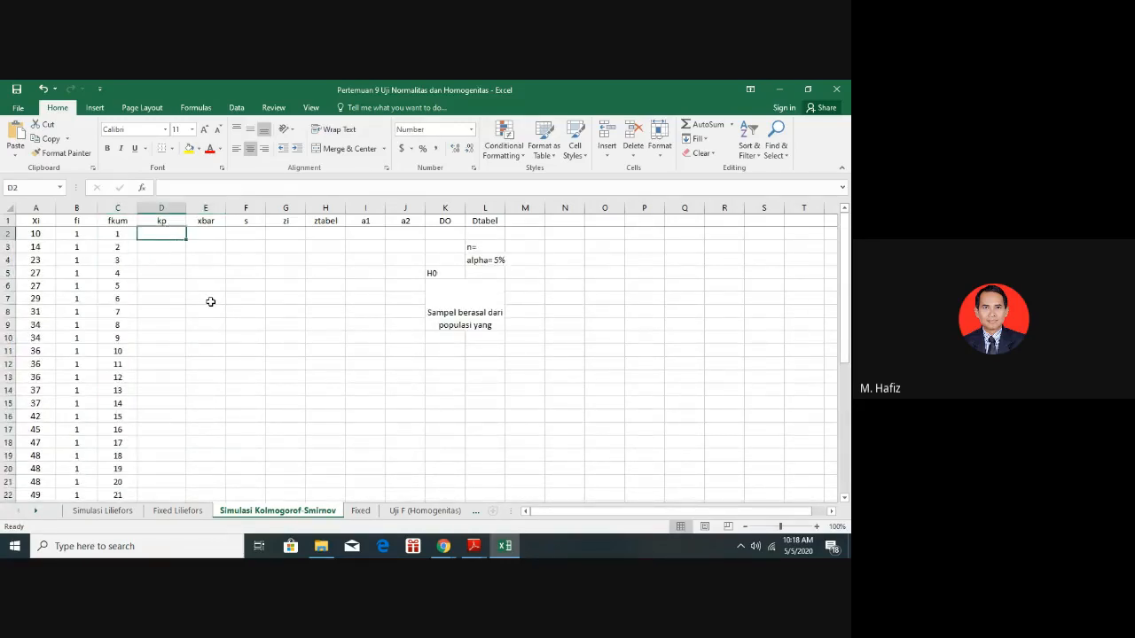
{"action": "type", "text": "="}
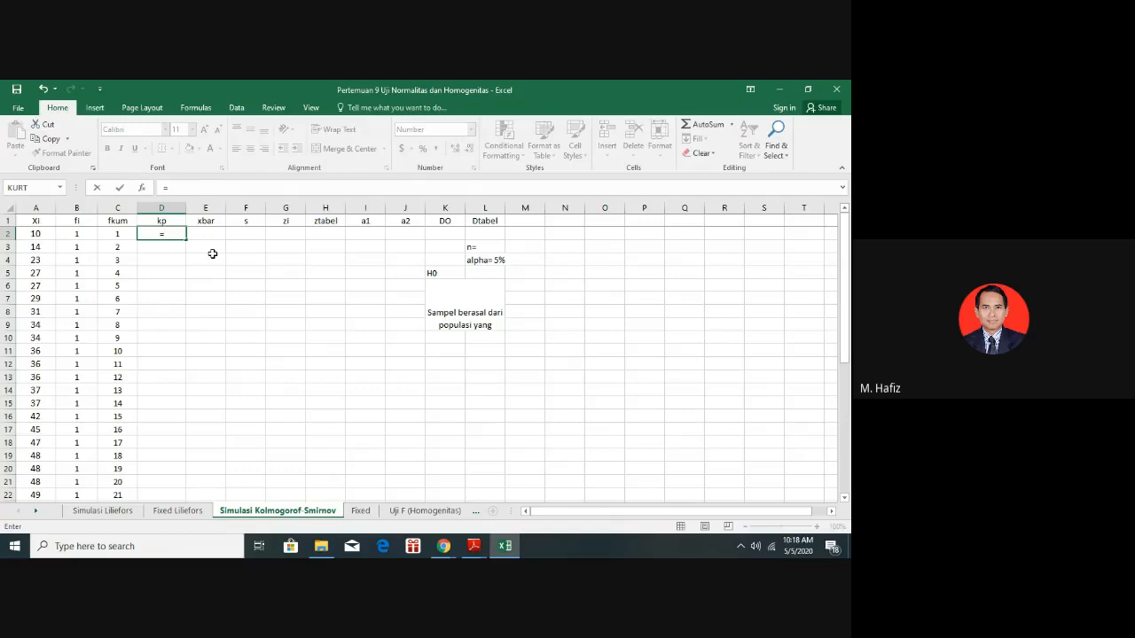
{"action": "left_click", "coordinate": [114, 233]}
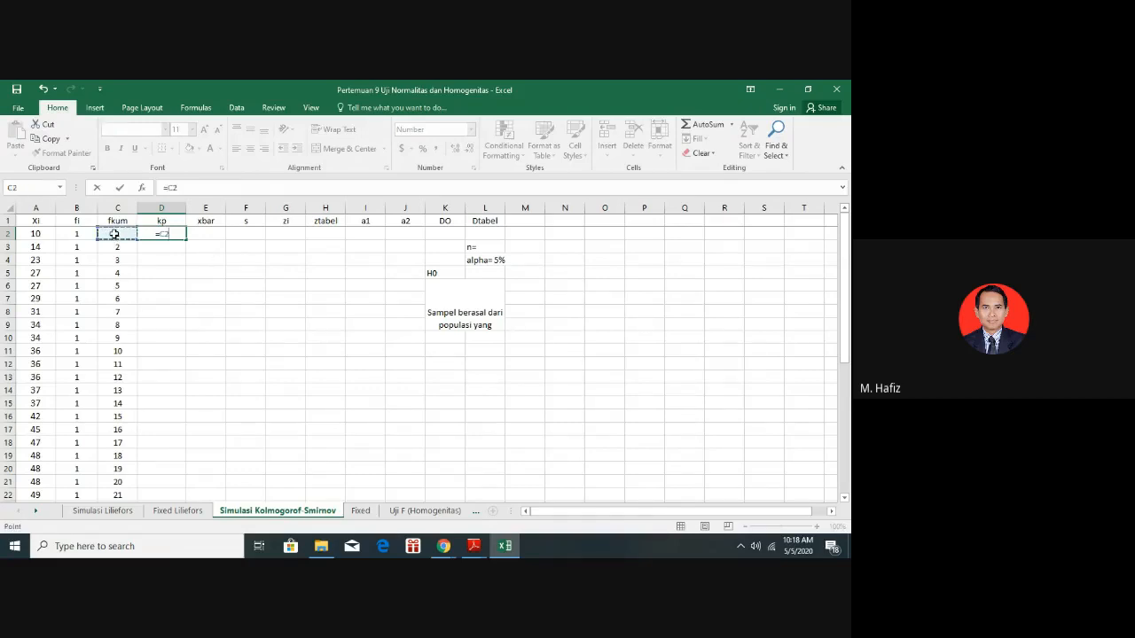
{"action": "type", "text": "/"}
{"action": "scroll", "coordinate": [133, 443], "scroll_direction": "down", "scroll_amount": 7}
{"action": "scroll", "coordinate": [195, 335], "scroll_direction": "up", "scroll_amount": 7}
{"action": "type", "text": "36"}
{"action": "key", "text": "Return"}
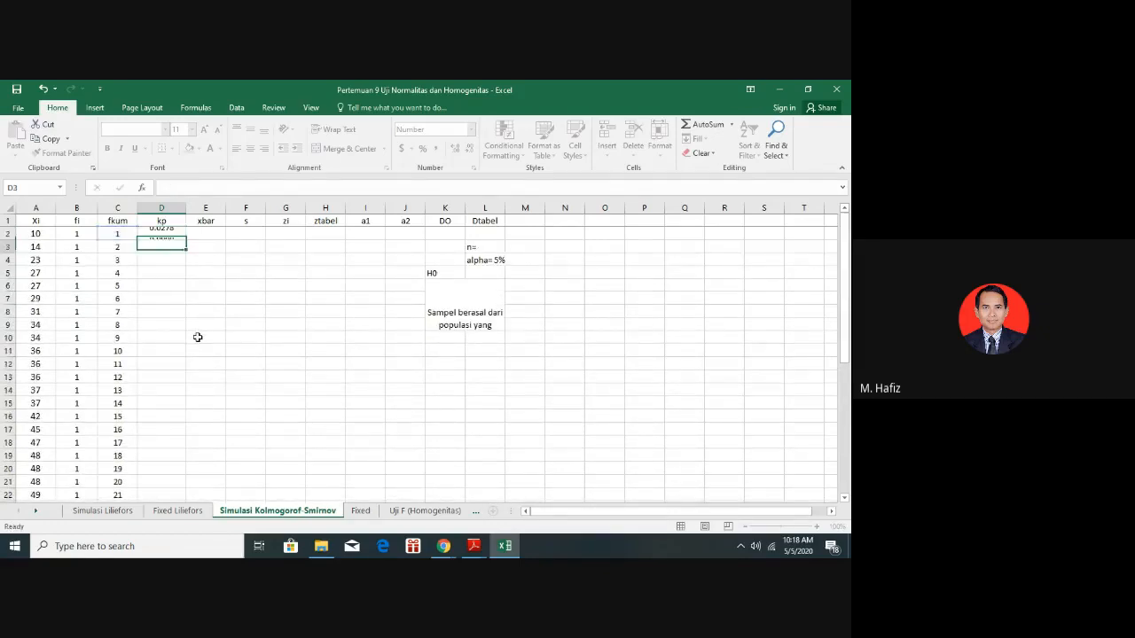
{"action": "left_click", "coordinate": [176, 233]}
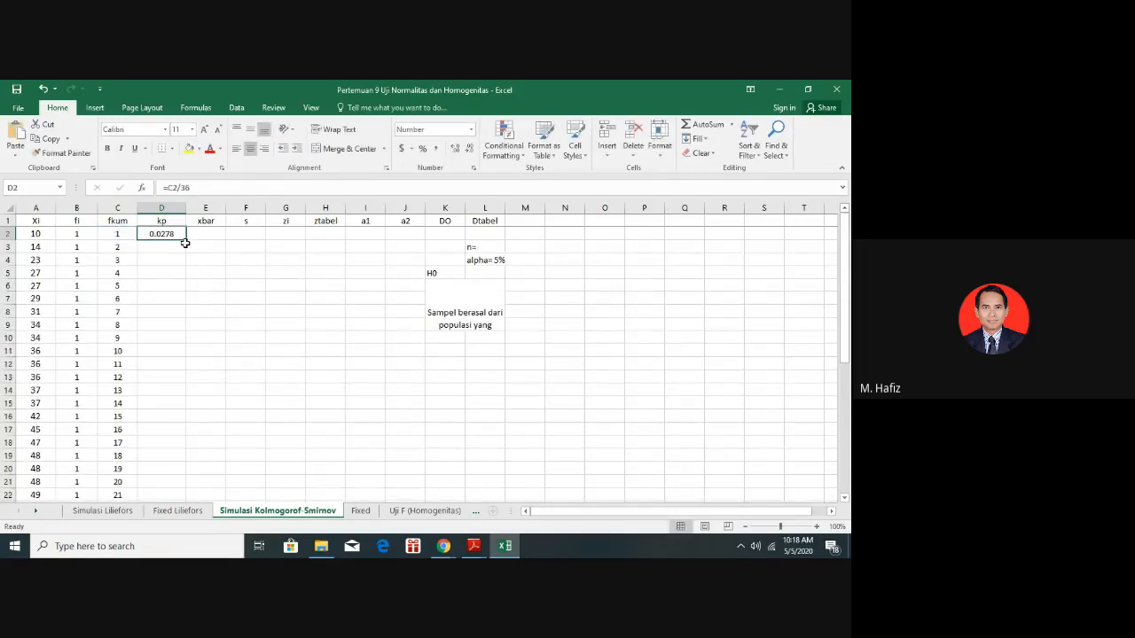
{"action": "left_click_drag", "start_coordinate": [185, 241], "coordinate": [192, 446]}
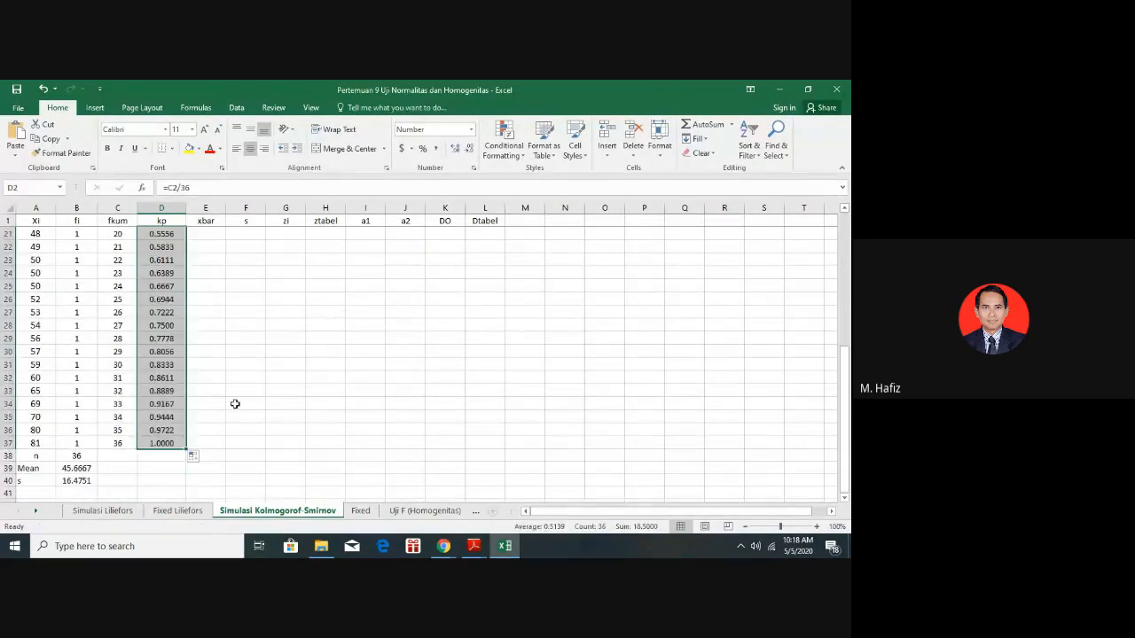
{"action": "left_click", "coordinate": [168, 439]}
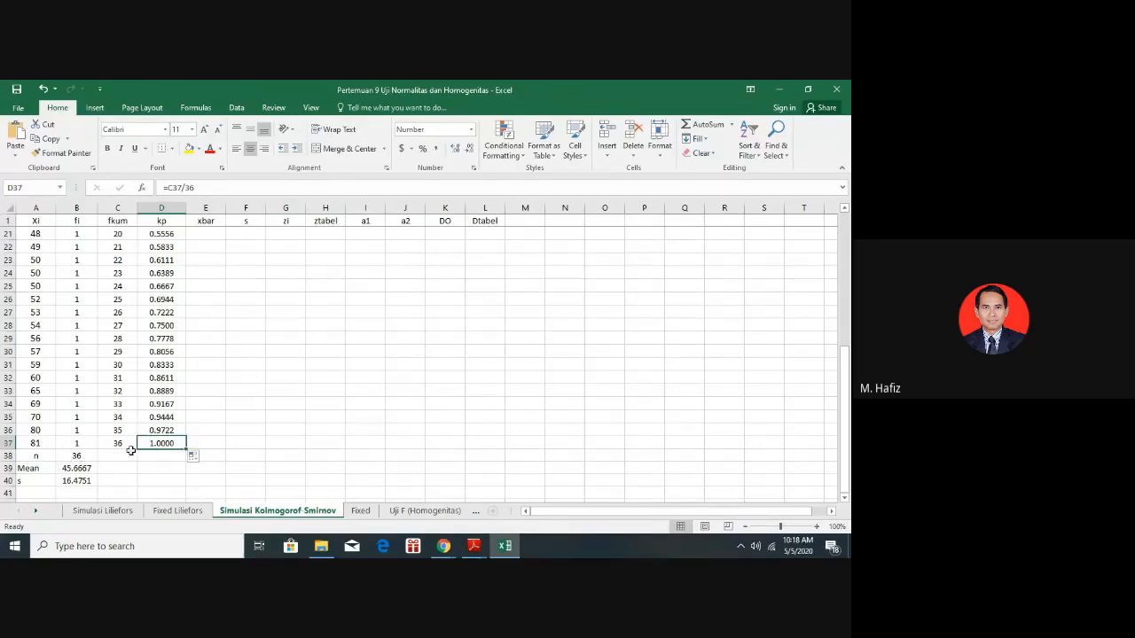
Enter the mean 45.6667 in E2 of the xbar column and copy it down to E37
{"action": "scroll", "coordinate": [264, 392], "scroll_direction": "up", "scroll_amount": 5}
{"action": "scroll", "coordinate": [264, 391], "scroll_direction": "up", "scroll_amount": 1}
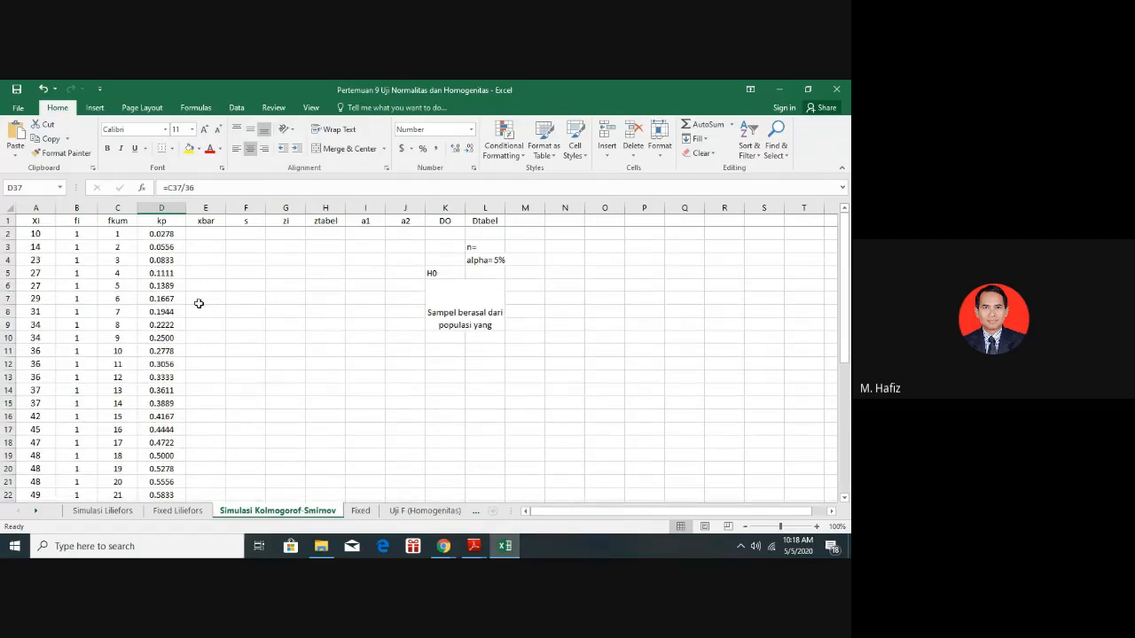
{"action": "scroll", "coordinate": [198, 304], "scroll_direction": "down", "scroll_amount": 9}
{"action": "scroll", "coordinate": [181, 367], "scroll_direction": "down", "scroll_amount": 2}
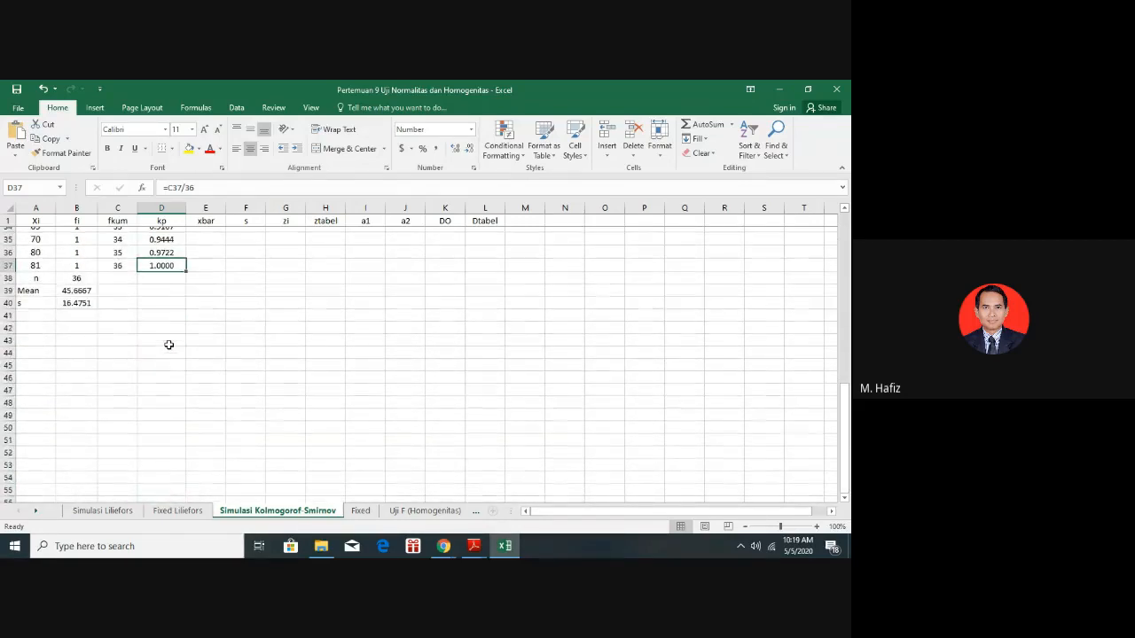
{"action": "scroll", "coordinate": [168, 345], "scroll_direction": "up", "scroll_amount": 11}
{"action": "left_click", "coordinate": [206, 233]}
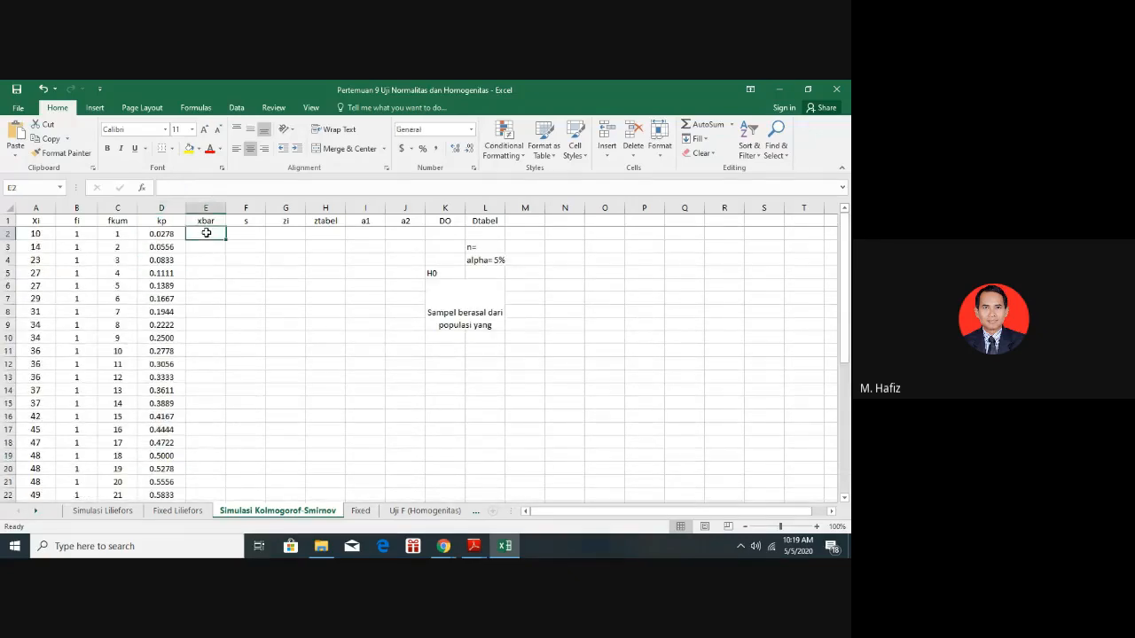
{"action": "type", "text": "45.6667"}
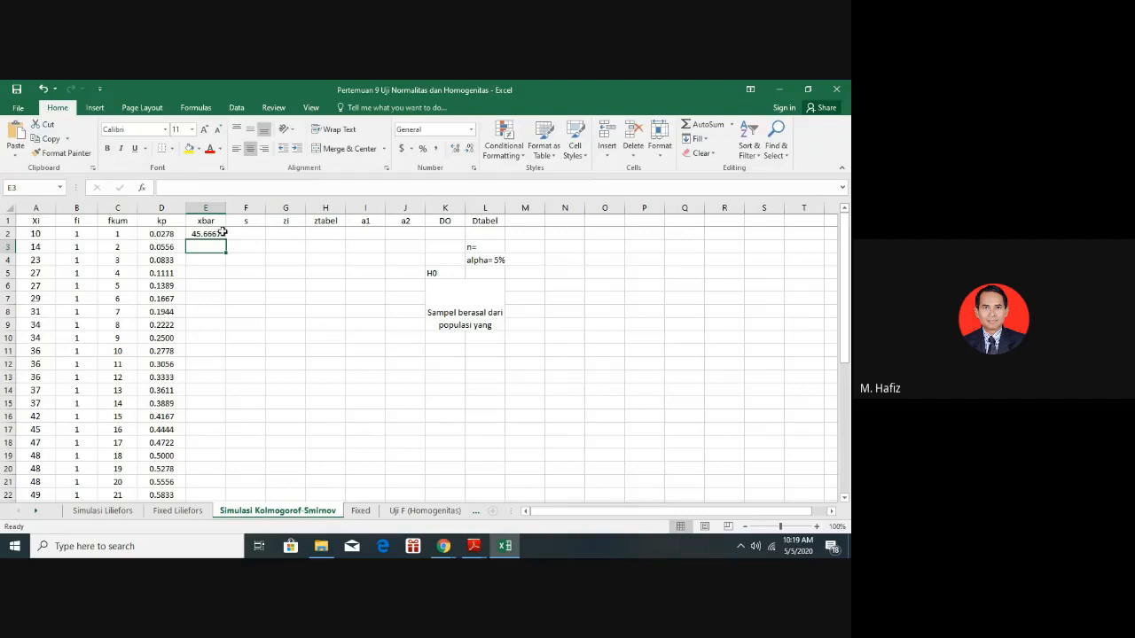
{"action": "left_click", "coordinate": [224, 236]}
{"action": "left_click_drag", "start_coordinate": [227, 238], "coordinate": [224, 451]}
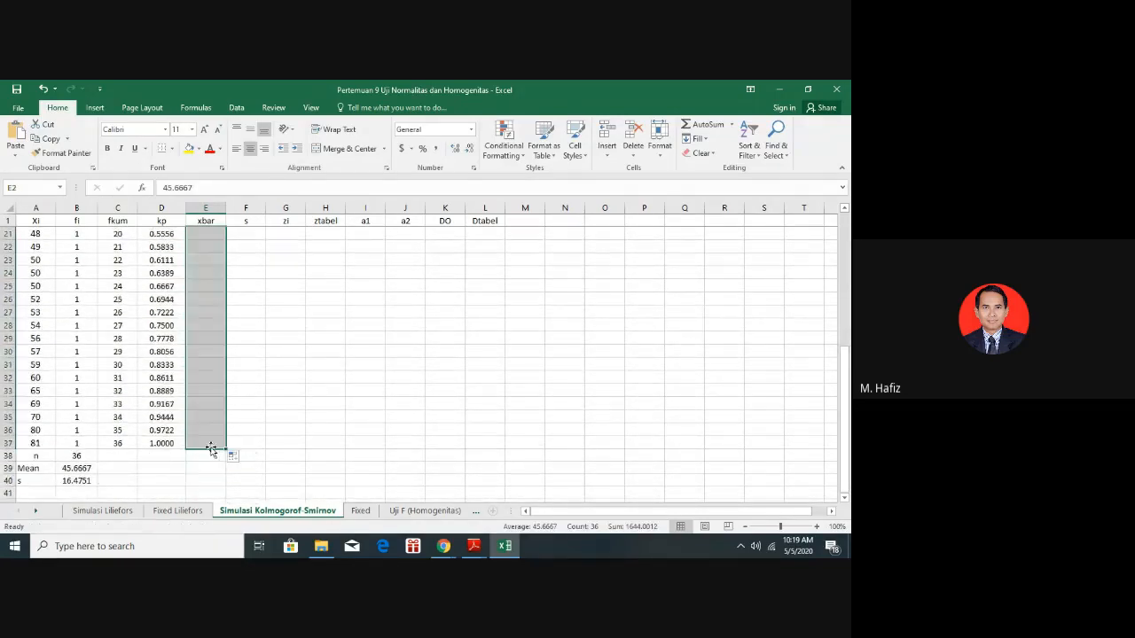
{"action": "left_click", "coordinate": [268, 335]}
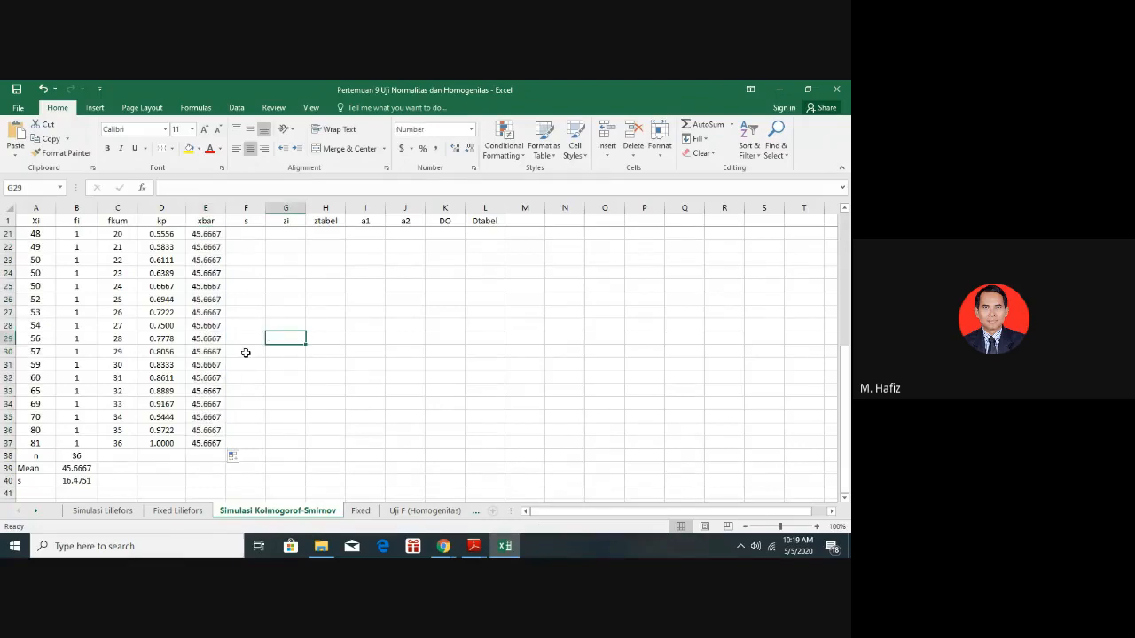
Enter the standard deviation 16.4751 in F2 of the s column and copy it down to row 37
{"action": "scroll", "coordinate": [245, 353], "scroll_direction": "up", "scroll_amount": 6}
{"action": "left_click", "coordinate": [248, 232]}
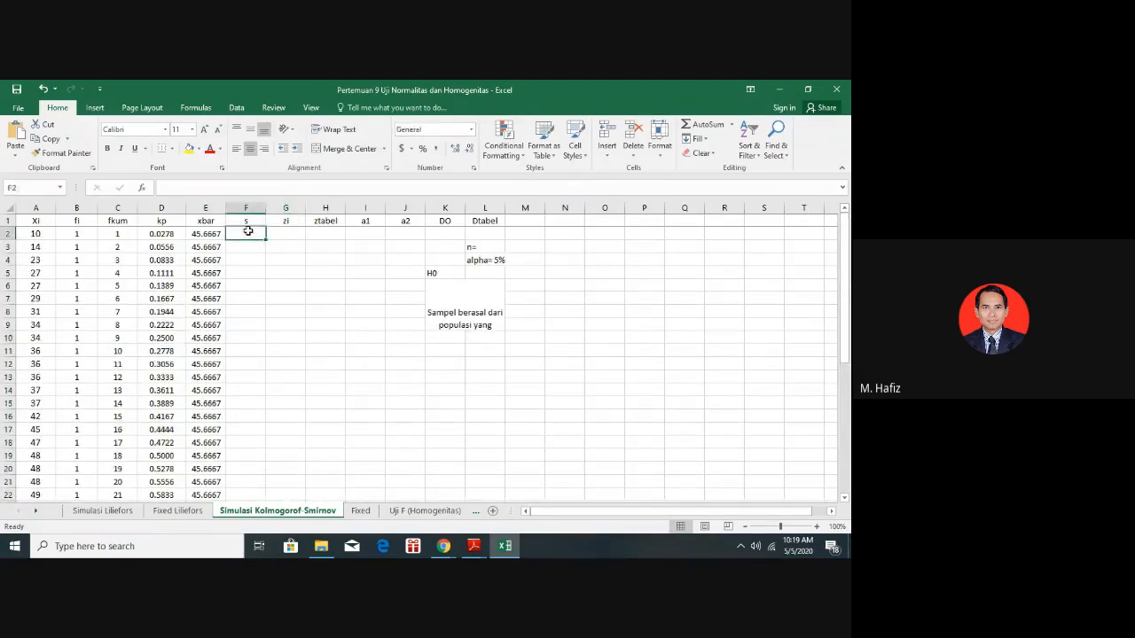
{"action": "type", "text": "16"}
{"action": "type", "text": ".4351"}
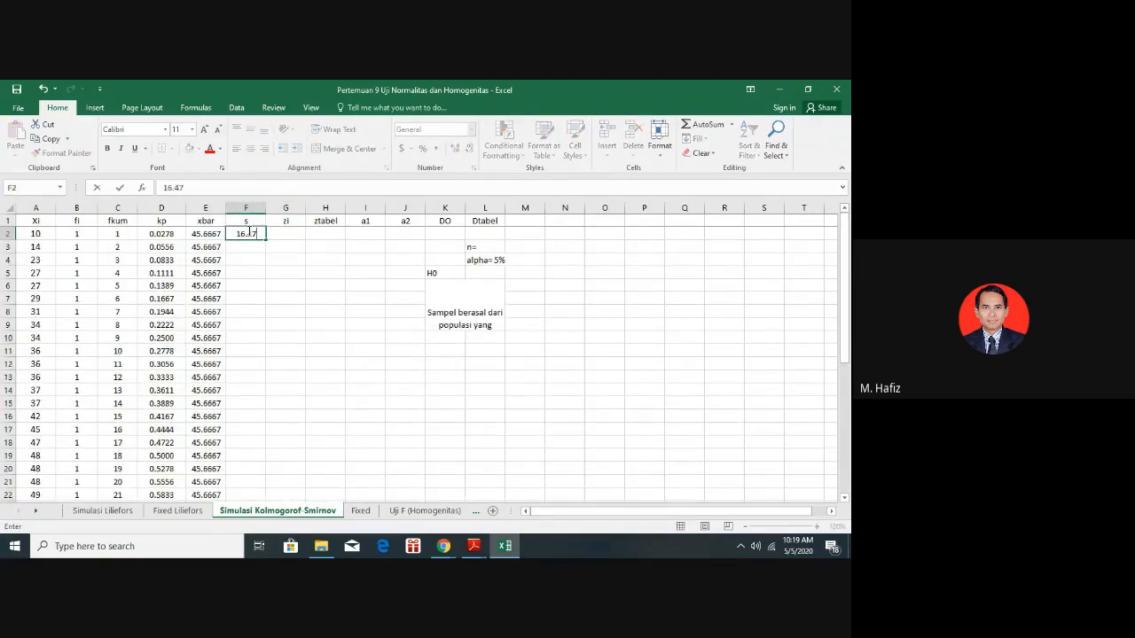
{"action": "key", "text": "Return"}
{"action": "left_click", "coordinate": [247, 233]}
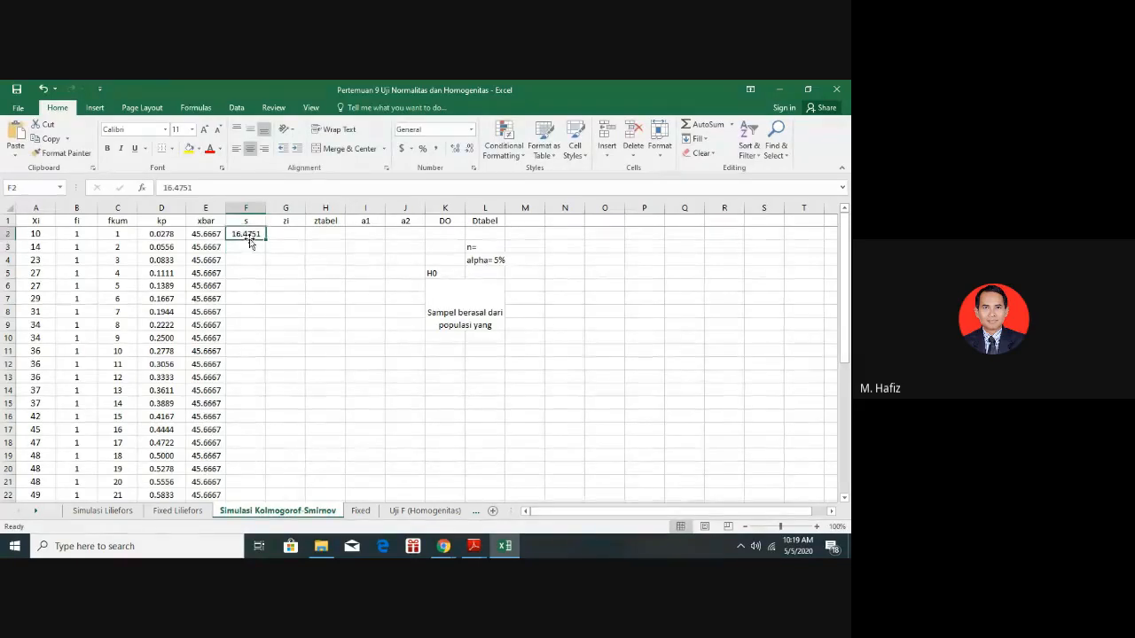
{"action": "left_click_drag", "start_coordinate": [264, 239], "coordinate": [260, 448]}
{"action": "left_click", "coordinate": [291, 344]}
Calculate the first zi value in G2 with the formula =(A2-E2)/F2
{"action": "scroll", "coordinate": [291, 344], "scroll_direction": "up", "scroll_amount": 6}
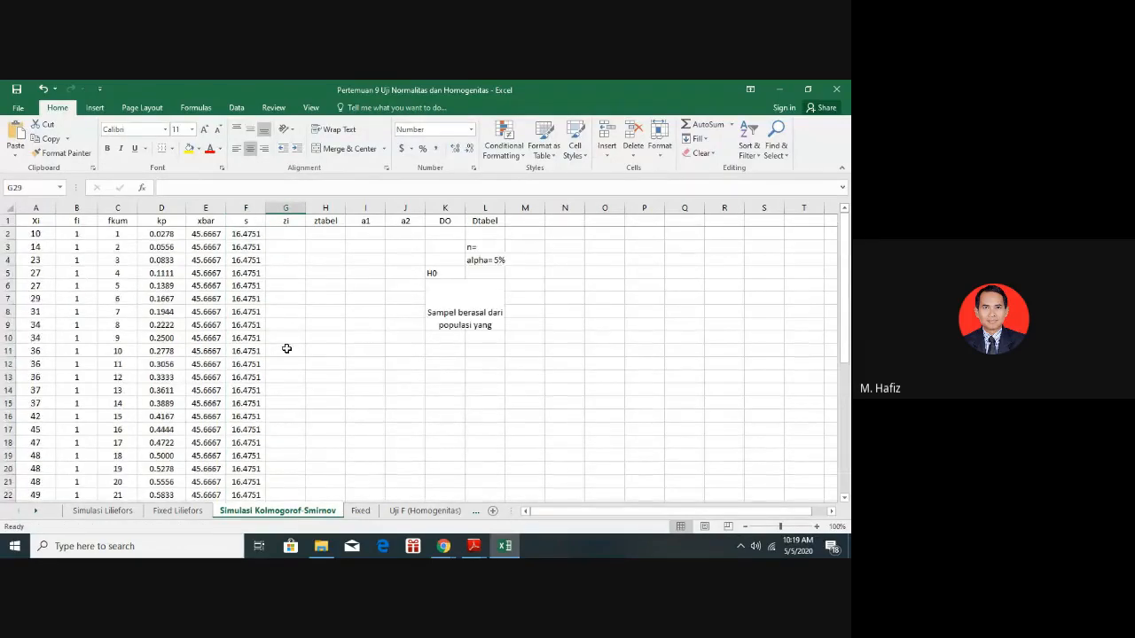
{"action": "left_click", "coordinate": [286, 236]}
{"action": "type", "text": "="}
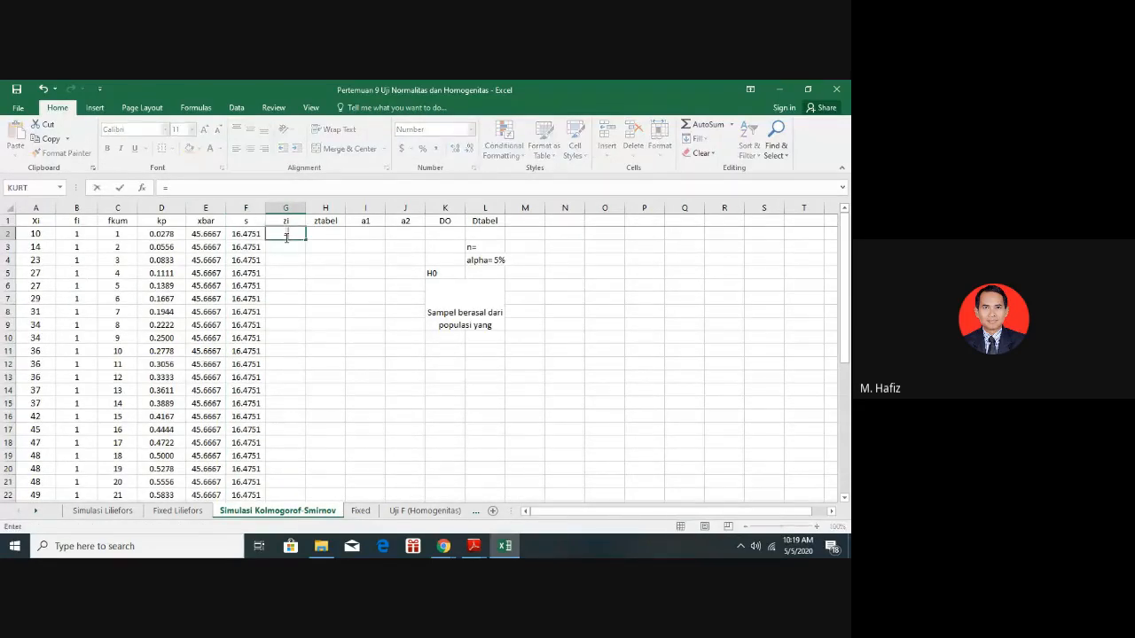
{"action": "type", "text": "("}
{"action": "left_click", "coordinate": [50, 233]}
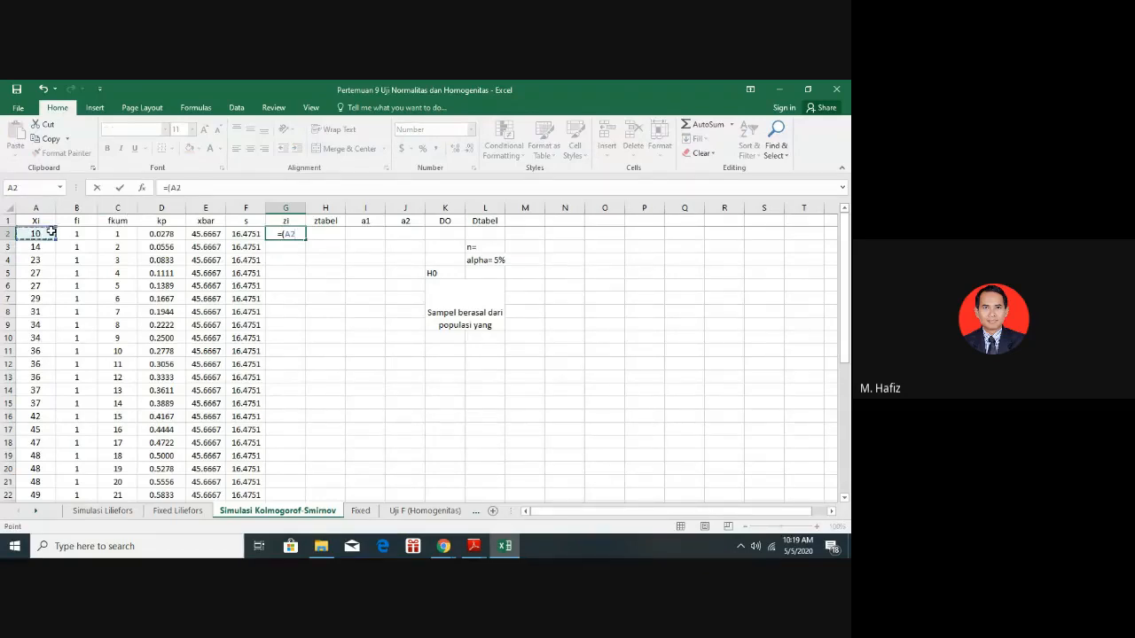
{"action": "type", "text": "-"}
{"action": "left_click", "coordinate": [204, 235]}
{"action": "type", "text": ")"}
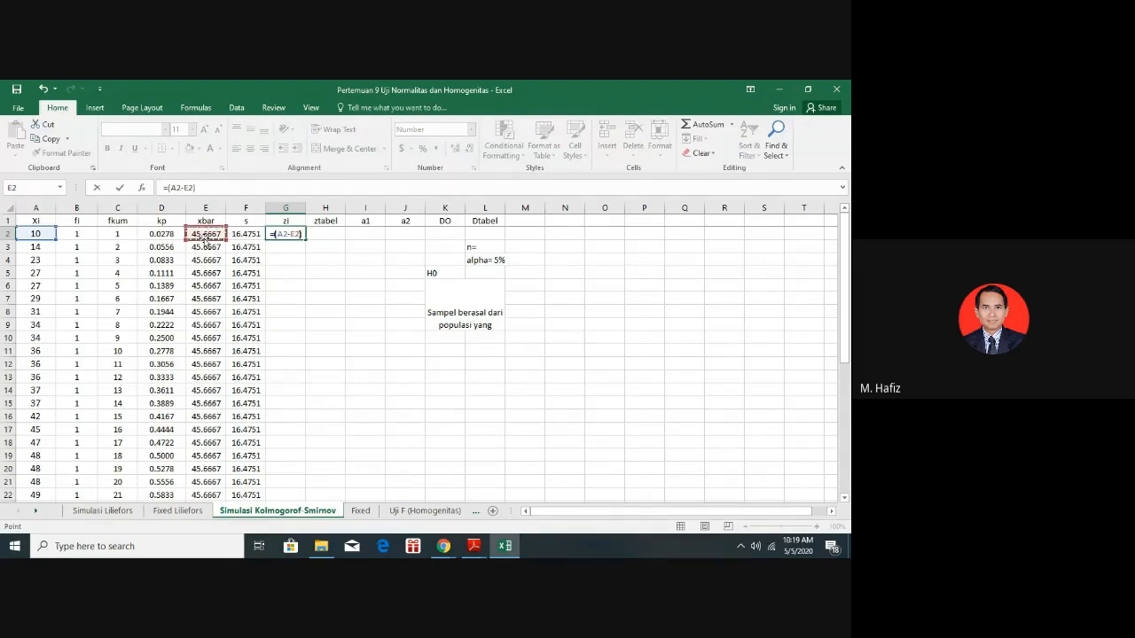
{"action": "type", "text": "/"}
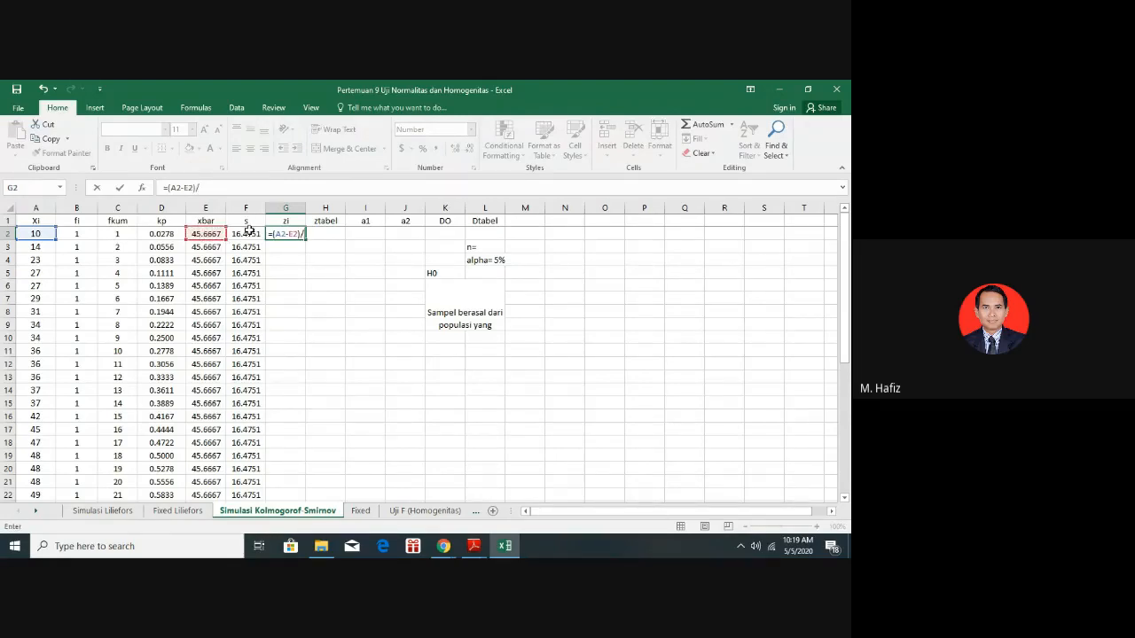
{"action": "left_click", "coordinate": [249, 232]}
{"action": "key", "text": "Return"}
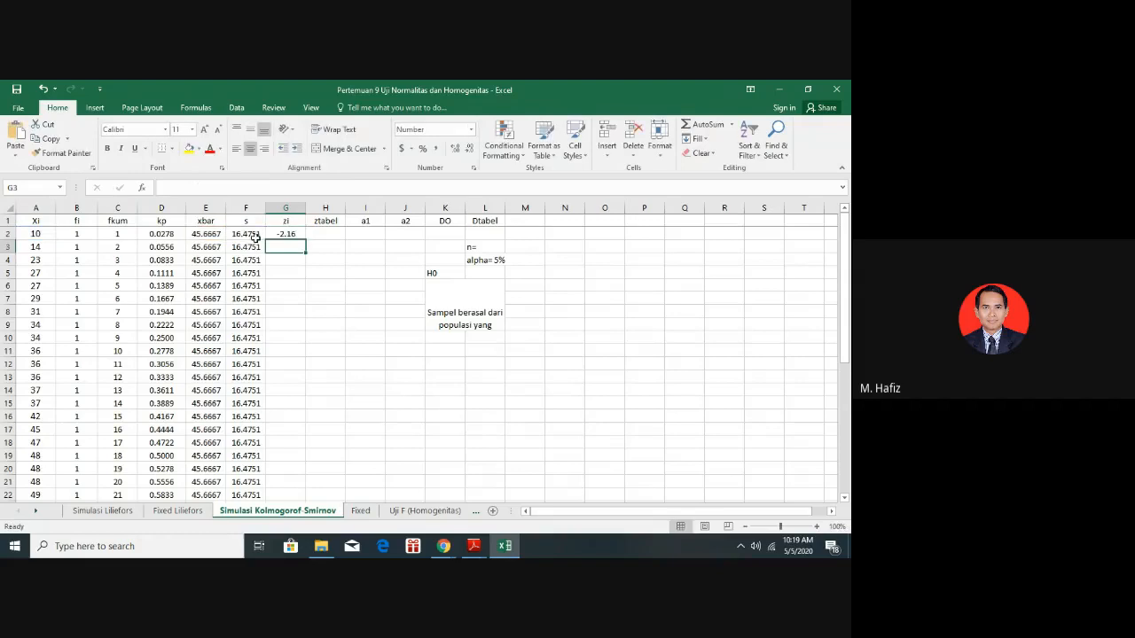
Copy the zi formula from G2 down the column to G37
{"action": "left_click", "coordinate": [284, 232]}
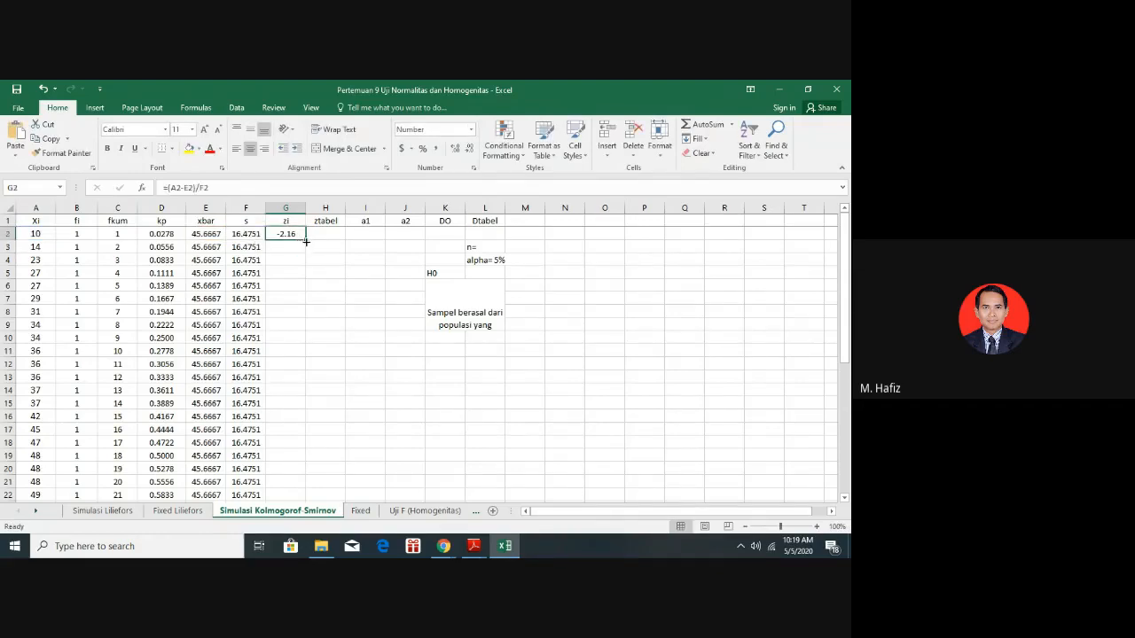
{"action": "left_click_drag", "start_coordinate": [300, 235], "coordinate": [299, 446]}
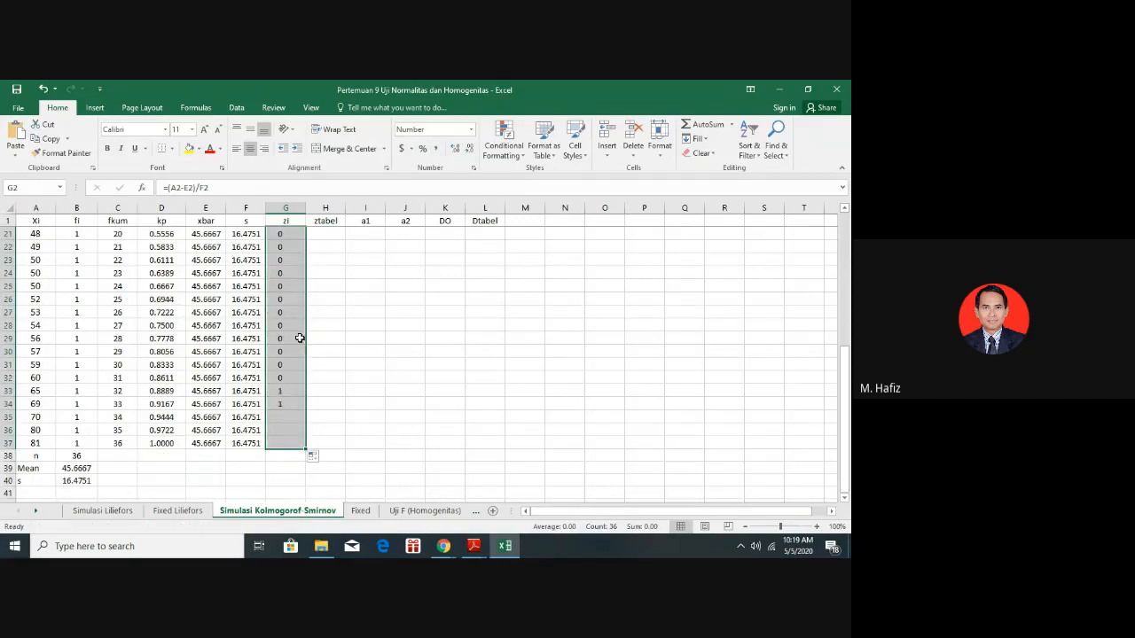
{"action": "left_click", "coordinate": [328, 285]}
{"action": "scroll", "coordinate": [326, 345], "scroll_direction": "up", "scroll_amount": 4}
{"action": "scroll", "coordinate": [326, 344], "scroll_direction": "up", "scroll_amount": 3}
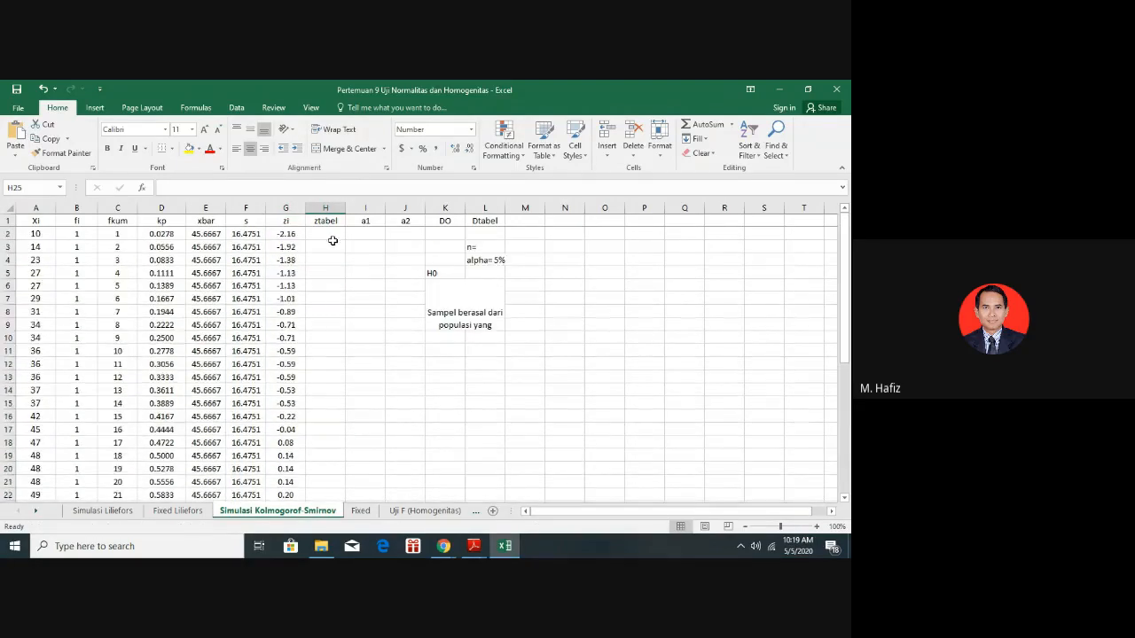
Calculate the first ztabel value in H2 with the formula =NORMSDIST(G2)
{"action": "left_click", "coordinate": [321, 234]}
{"action": "type", "text": "="}
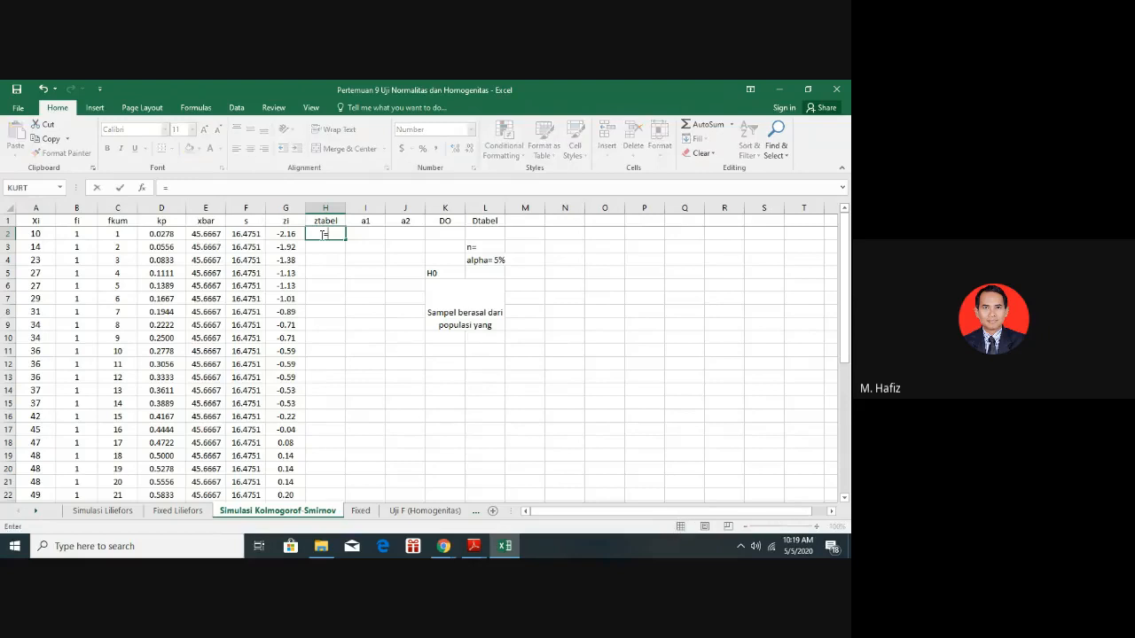
{"action": "type", "text": "n"}
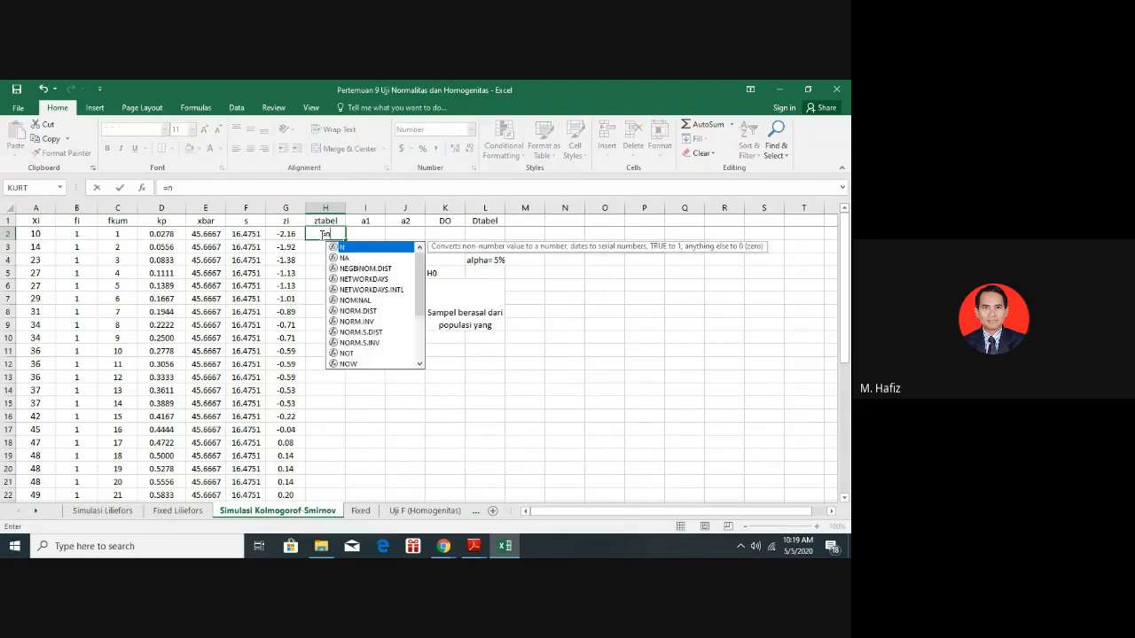
{"action": "type", "text": "ormsdist"}
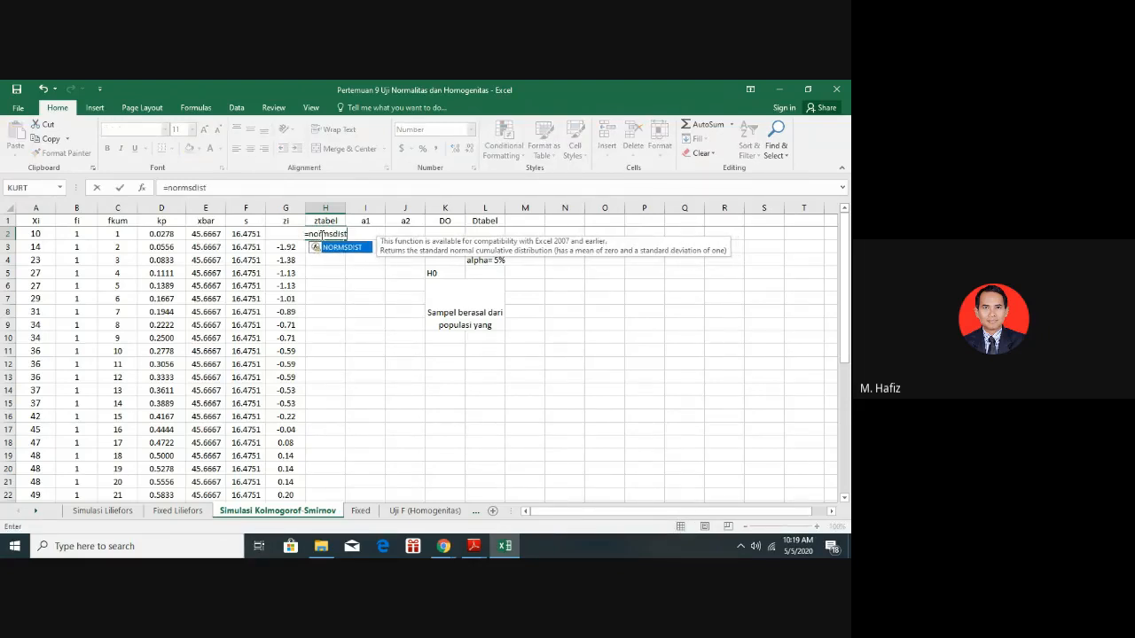
{"action": "type", "text": "("}
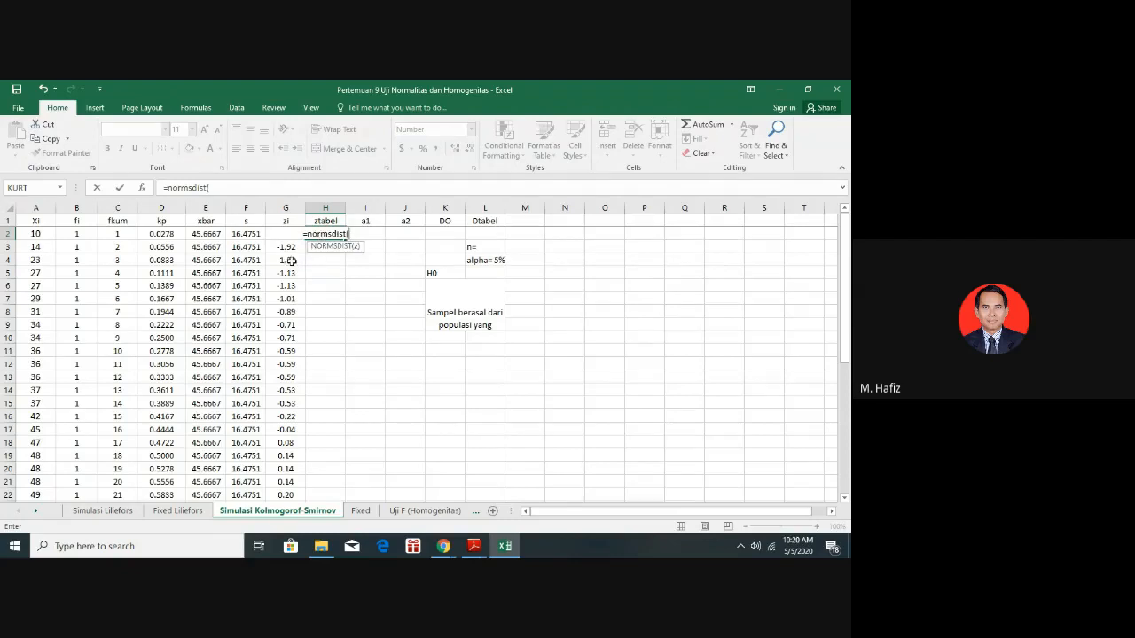
{"action": "type", "text": "g2"}
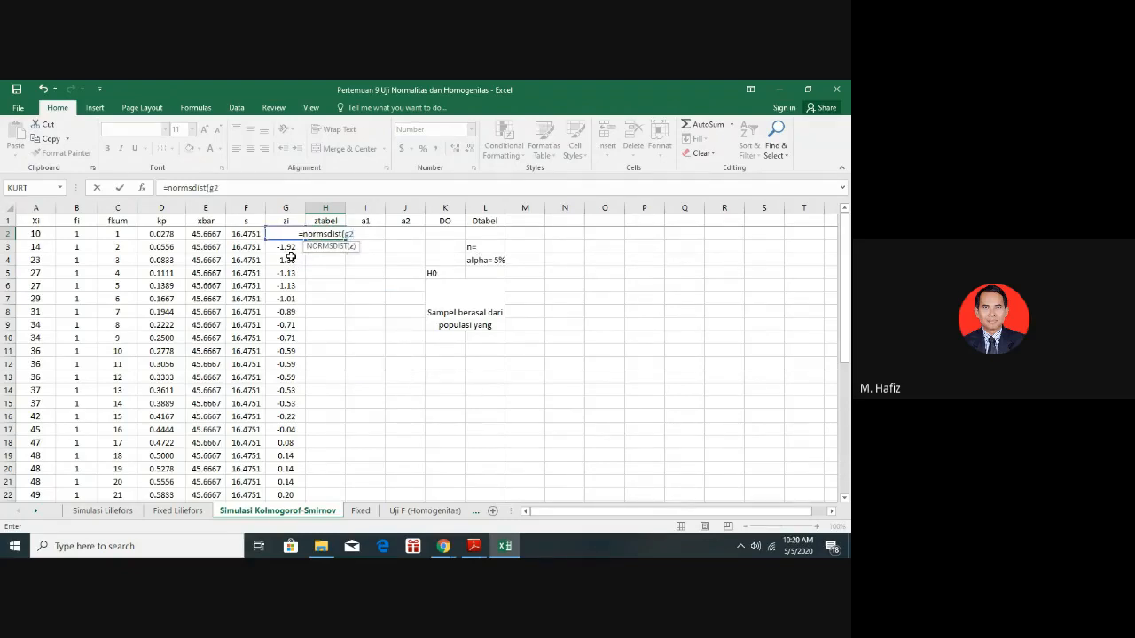
{"action": "key", "text": "Return"}
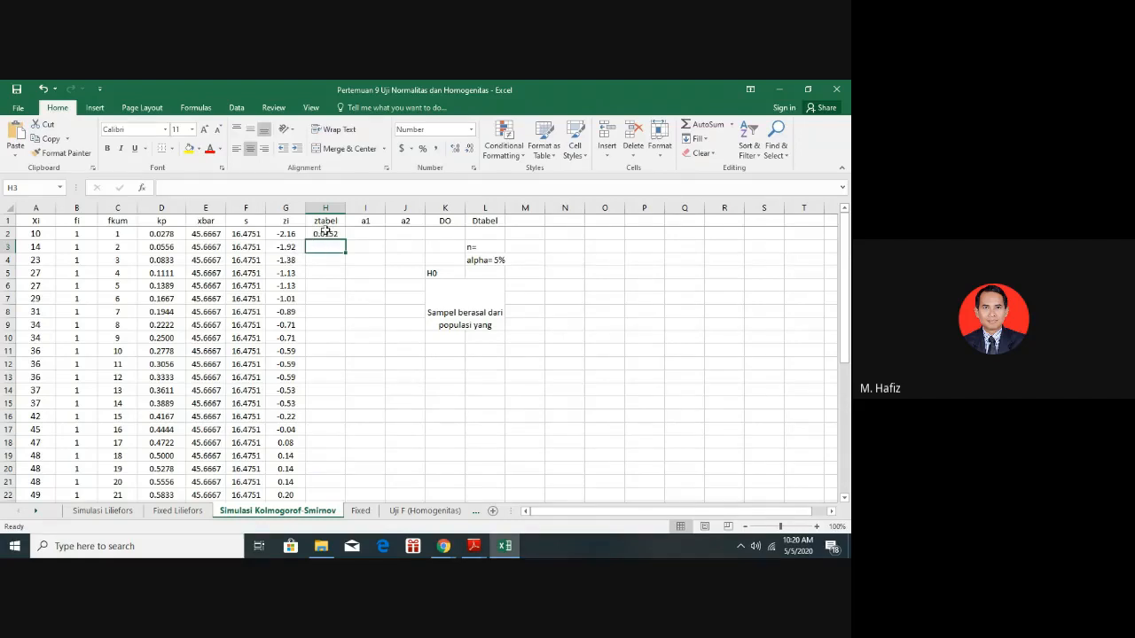
Copy the ztabel formula from H2 down to the last data row, H37
{"action": "left_click", "coordinate": [326, 232]}
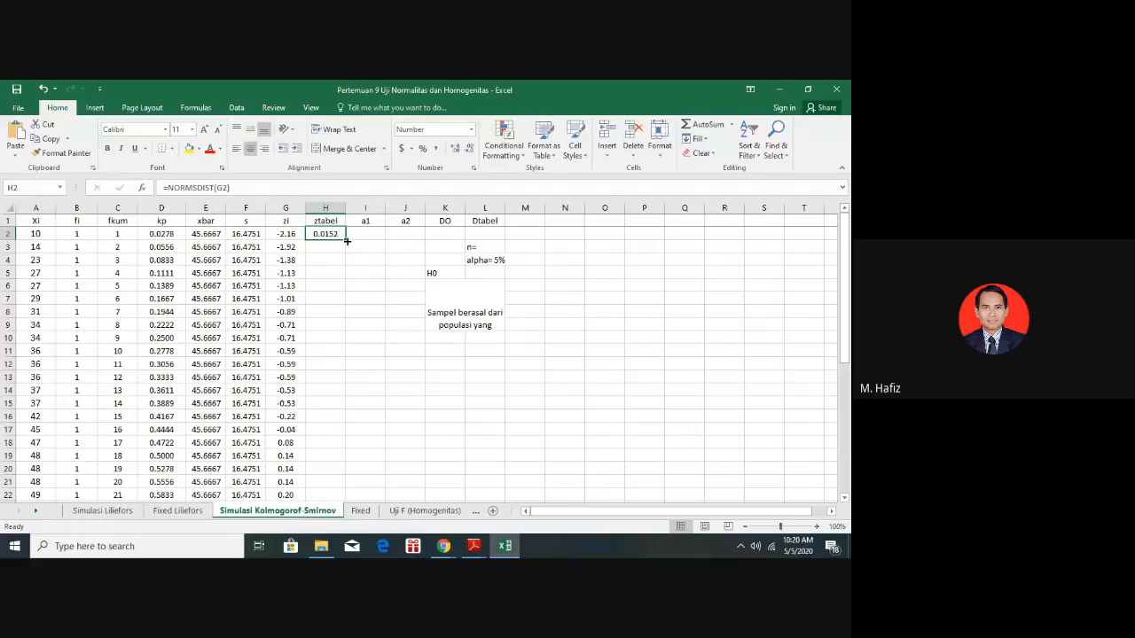
{"action": "left_click_drag", "start_coordinate": [347, 240], "coordinate": [354, 449]}
{"action": "left_click", "coordinate": [378, 346]}
{"action": "scroll", "coordinate": [378, 349], "scroll_direction": "up", "scroll_amount": 4}
{"action": "scroll", "coordinate": [378, 349], "scroll_direction": "up", "scroll_amount": 1}
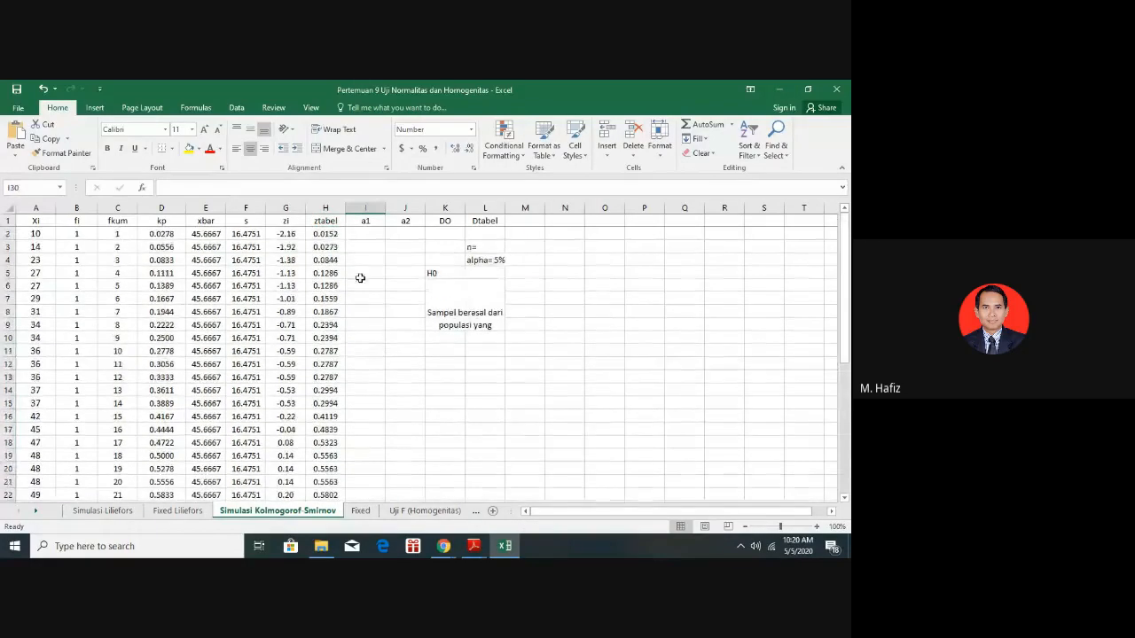
Calculate the first a2 value in J2 with the formula =ABS(D2-H2)
{"action": "left_click", "coordinate": [363, 234]}
{"action": "left_click", "coordinate": [414, 233]}
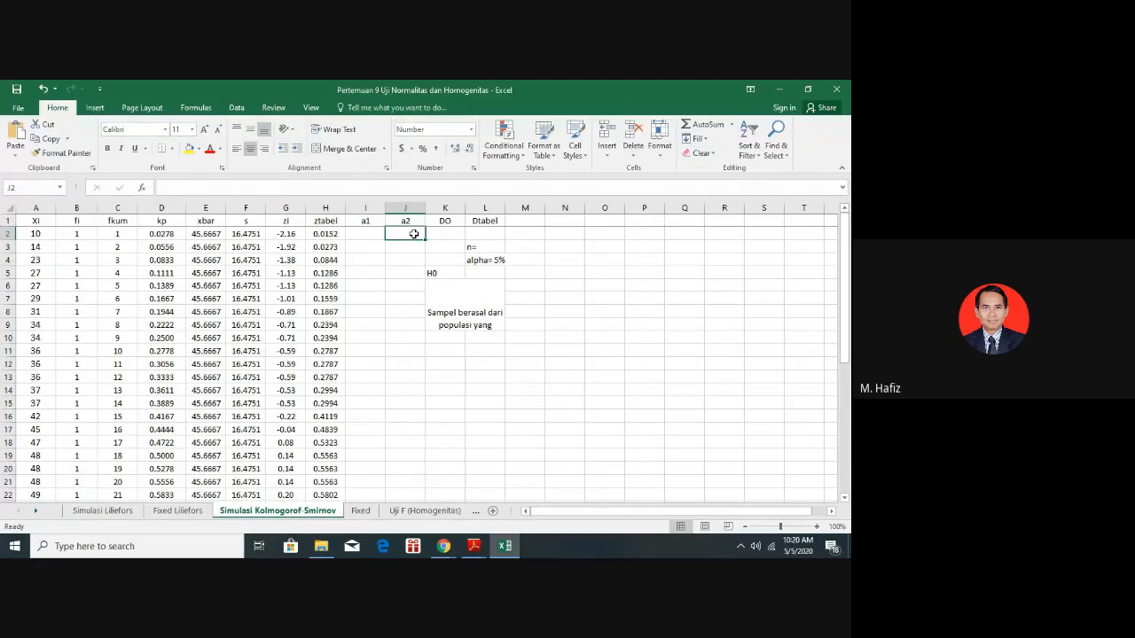
{"action": "type", "text": "=abs("}
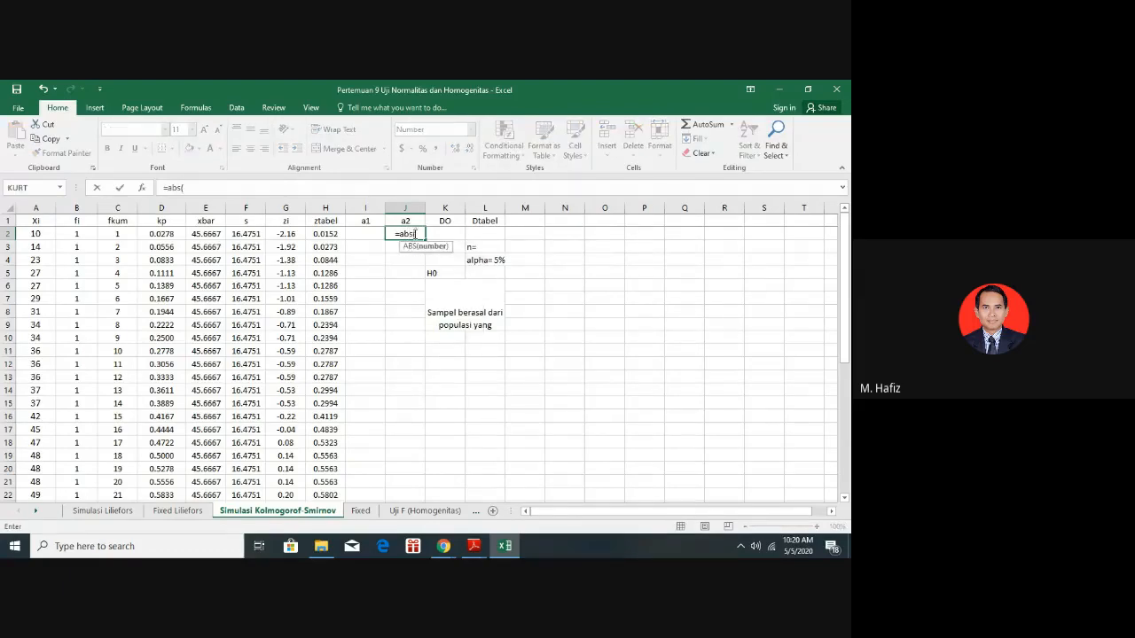
{"action": "left_click", "coordinate": [166, 233]}
{"action": "type", "text": "-"}
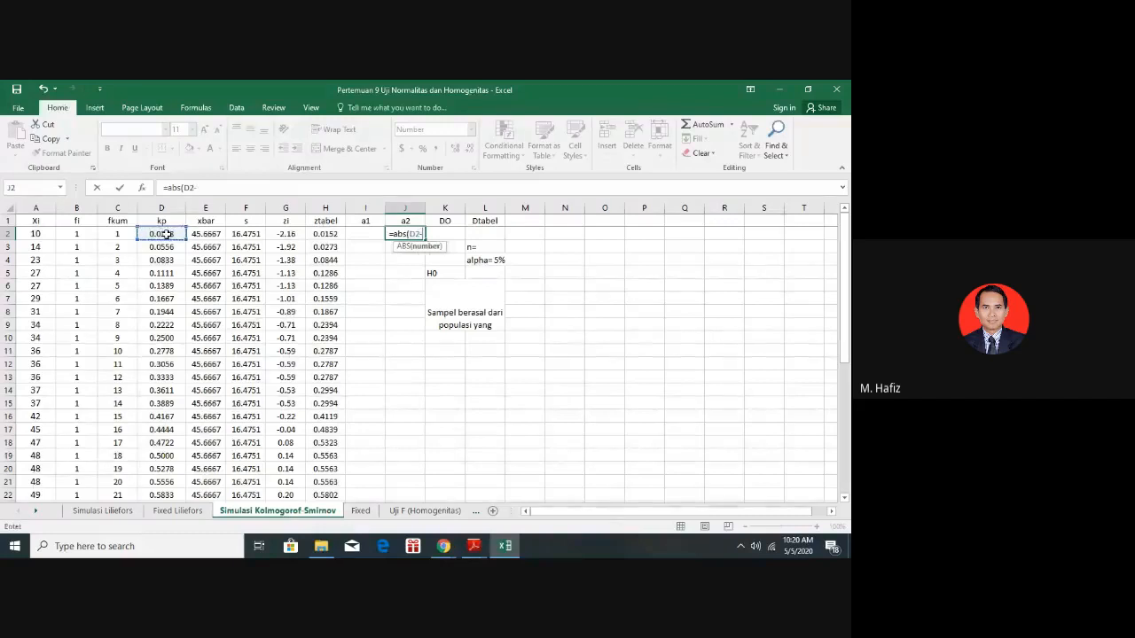
{"action": "left_click", "coordinate": [340, 233]}
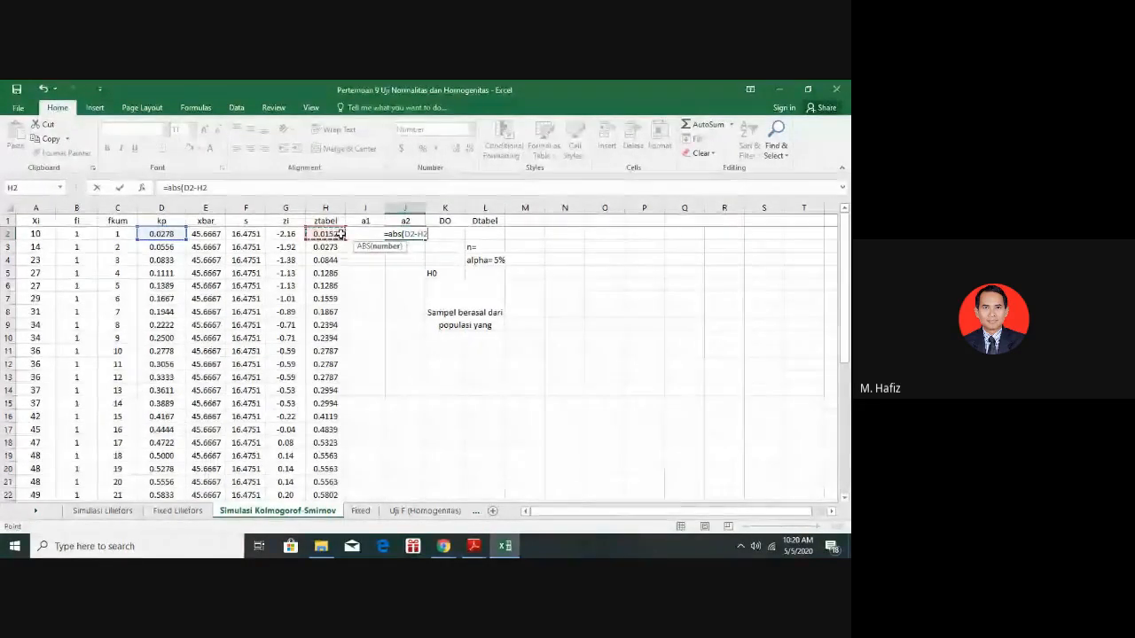
{"action": "key", "text": "Return"}
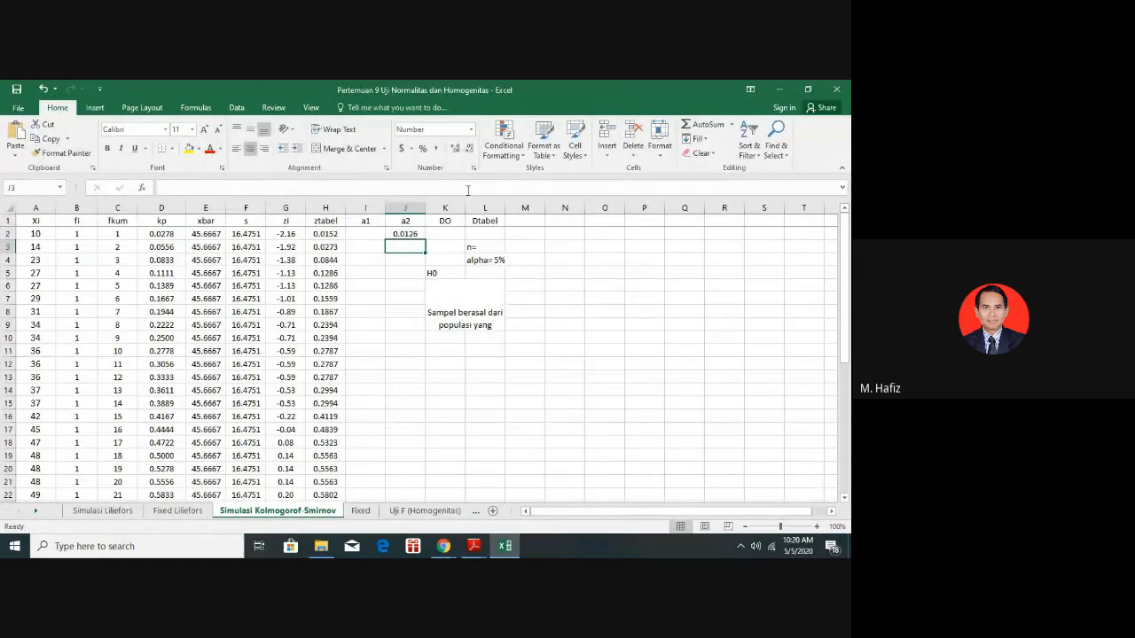
Fill the rest of the a2 column down to J37 with the formula from J2
{"action": "left_click", "coordinate": [414, 233]}
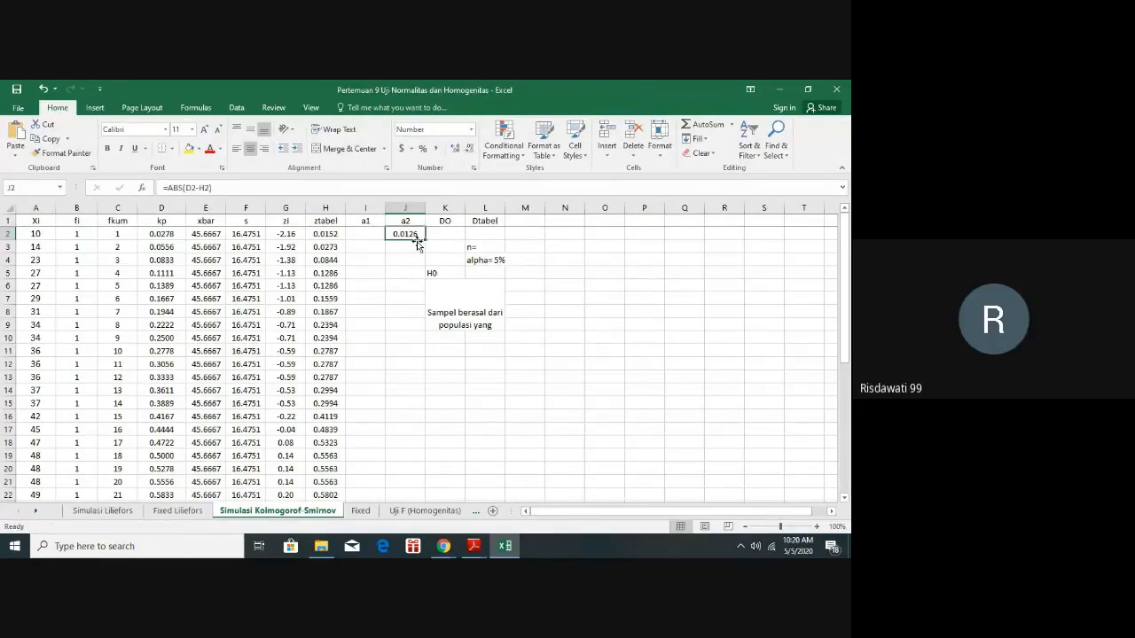
{"action": "left_click_drag", "start_coordinate": [424, 239], "coordinate": [393, 443]}
{"action": "left_click", "coordinate": [405, 311]}
{"action": "scroll", "coordinate": [412, 320], "scroll_direction": "up", "scroll_amount": 6}
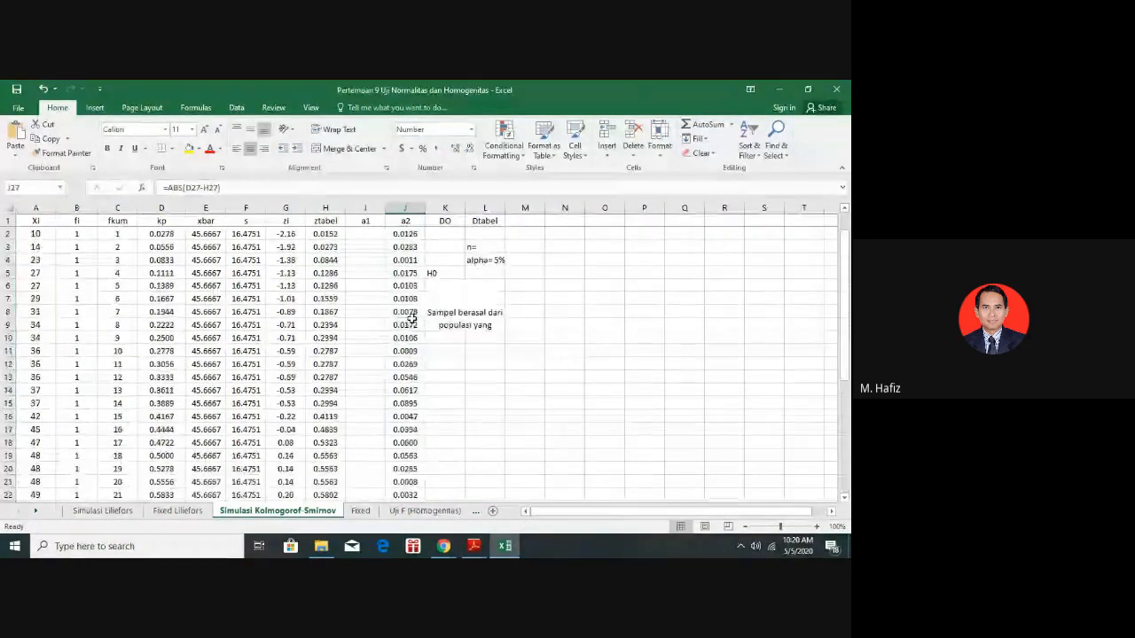
Calculate the first a1 value in I2 with the formula =ABS(J2-(B2/36))
{"action": "left_click", "coordinate": [369, 235]}
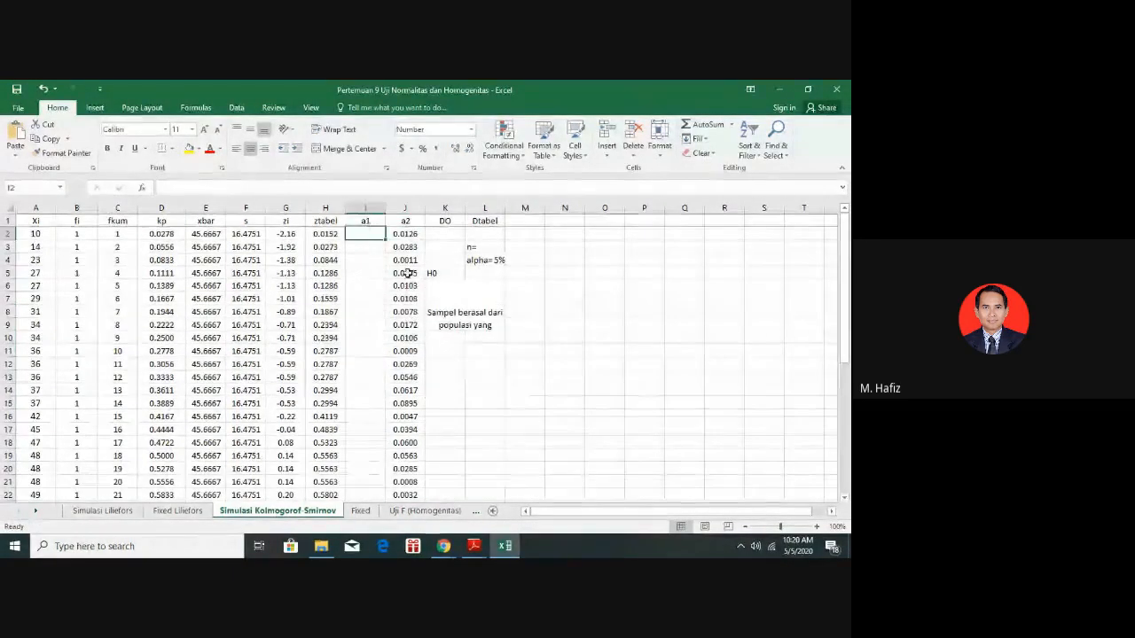
{"action": "type", "text": "="}
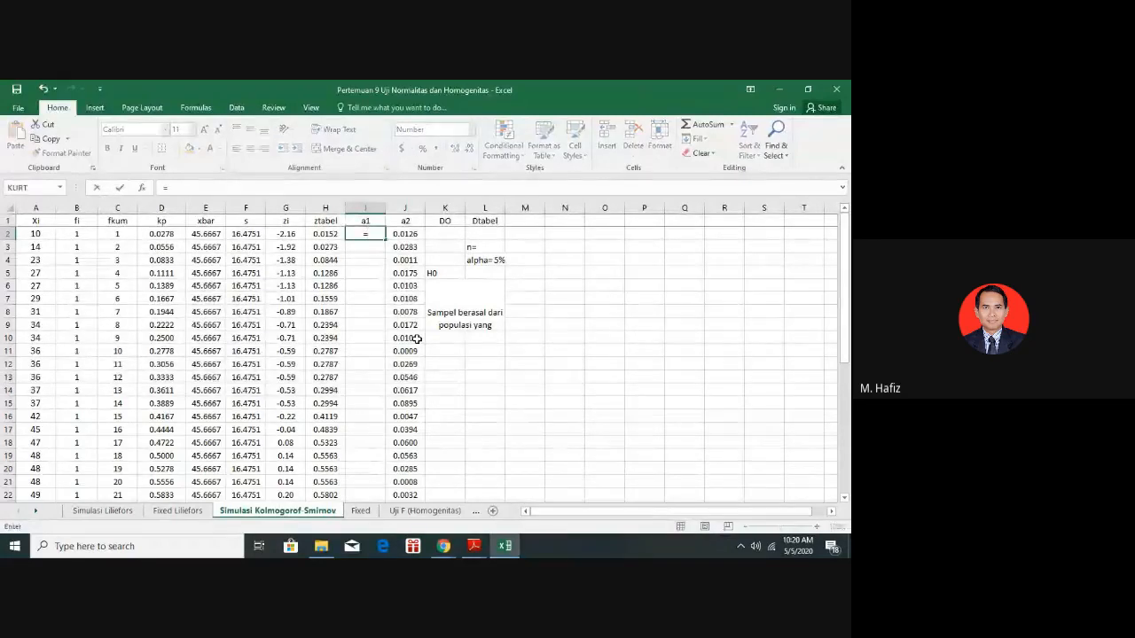
{"action": "type", "text": "abs("}
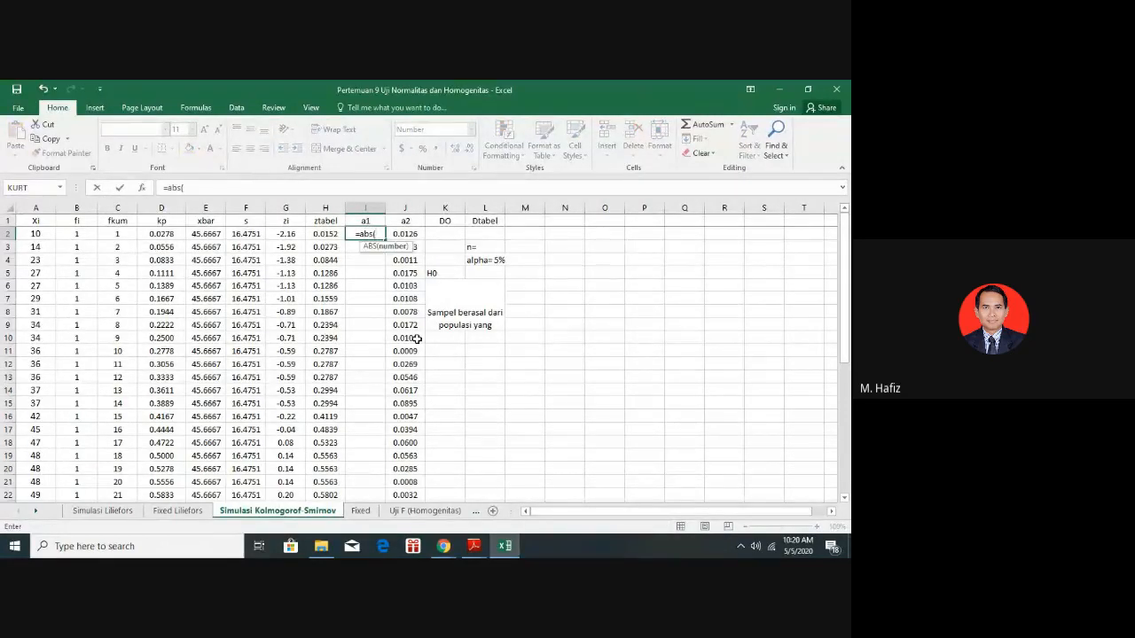
{"action": "left_click", "coordinate": [410, 233]}
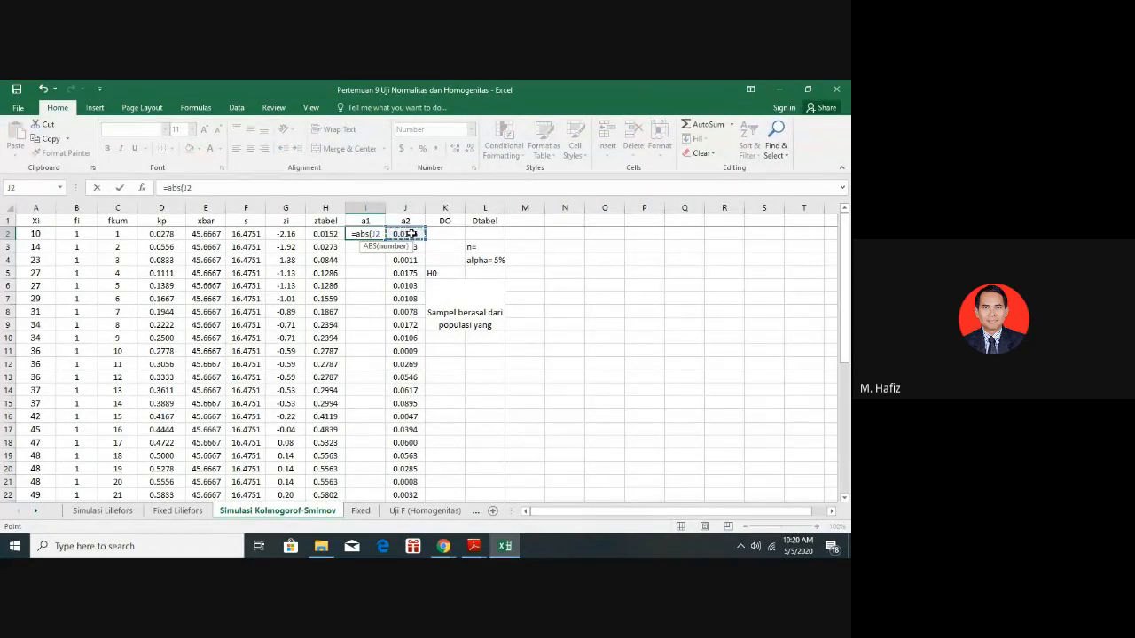
{"action": "type", "text": "-("}
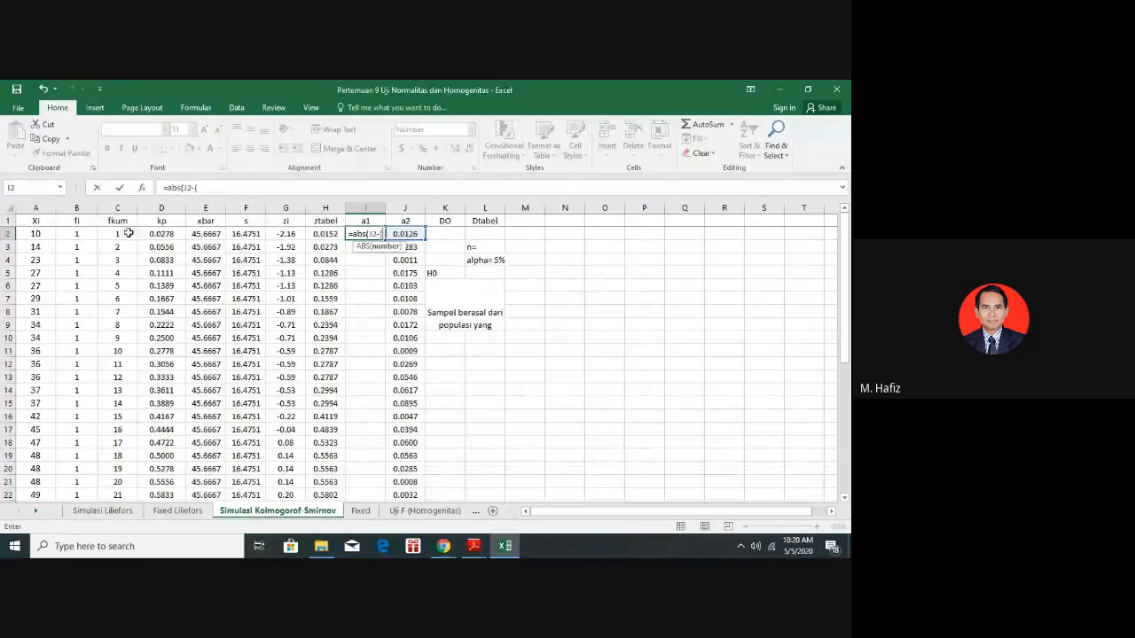
{"action": "left_click", "coordinate": [80, 235]}
{"action": "type", "text": "/"}
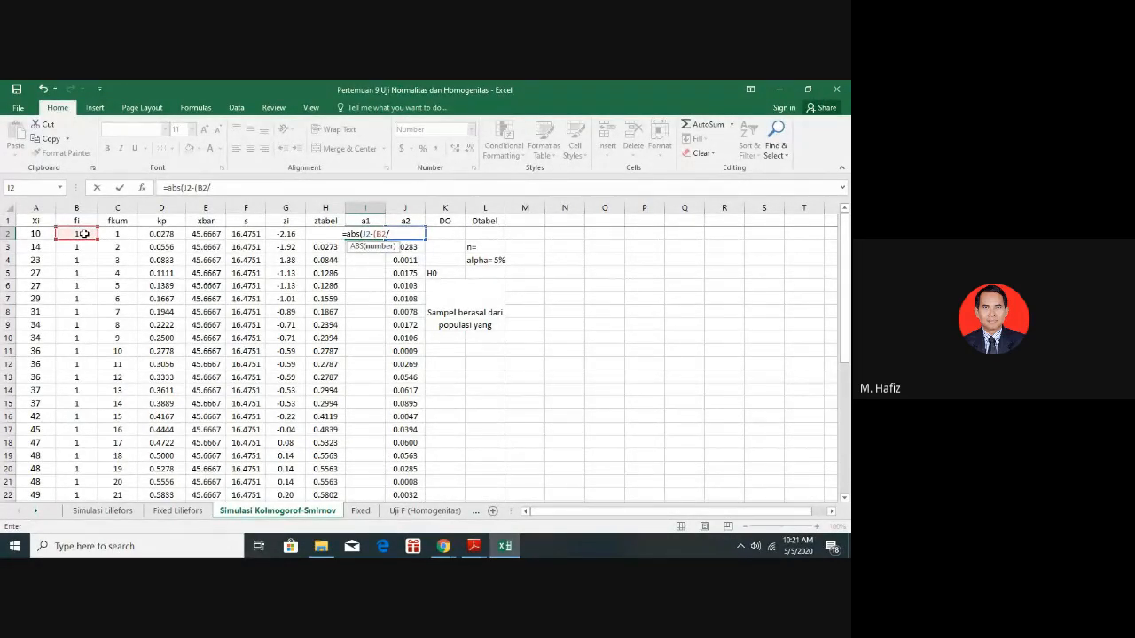
{"action": "type", "text": "36"}
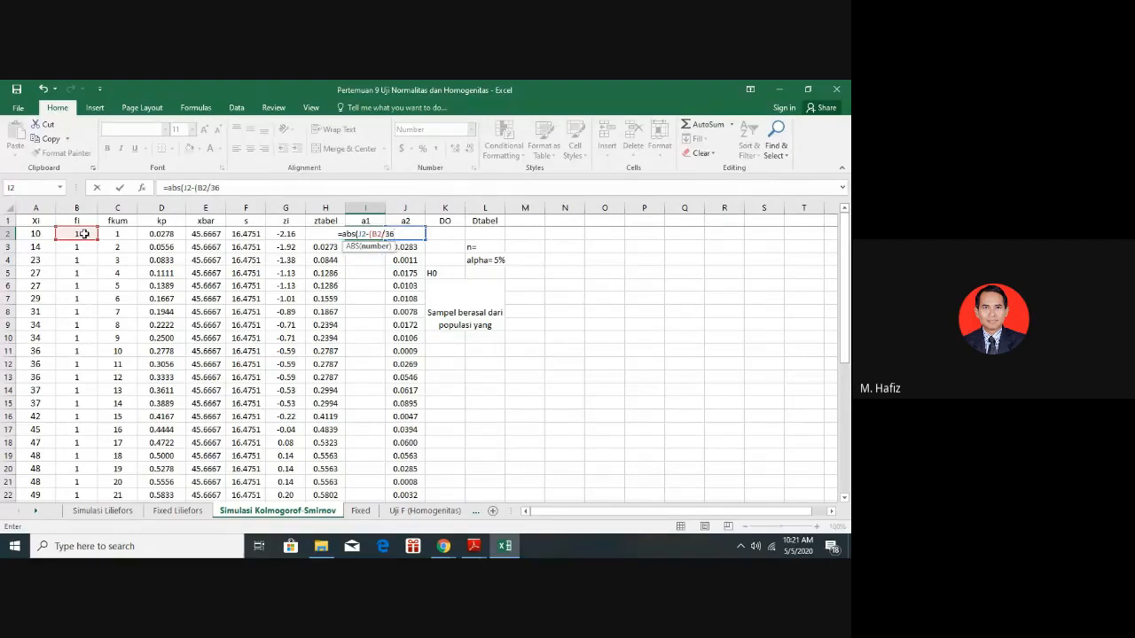
{"action": "type", "text": "))"}
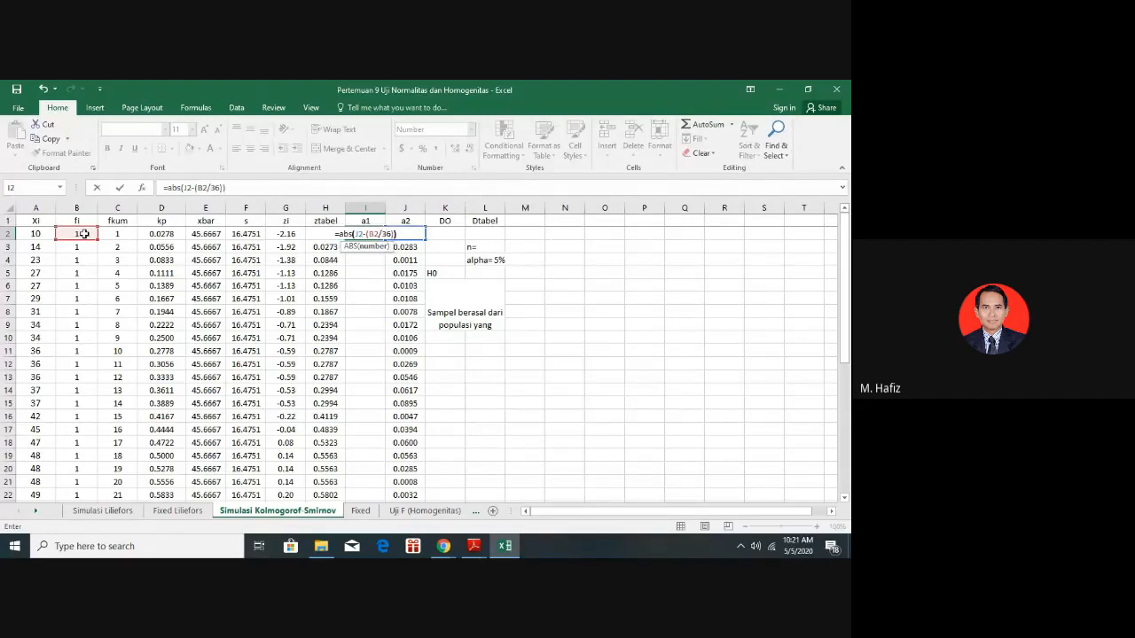
{"action": "key", "text": "Return"}
Copy the a1 formula from I2 down to I37 and select K2 under the DO heading
{"action": "left_click", "coordinate": [375, 234]}
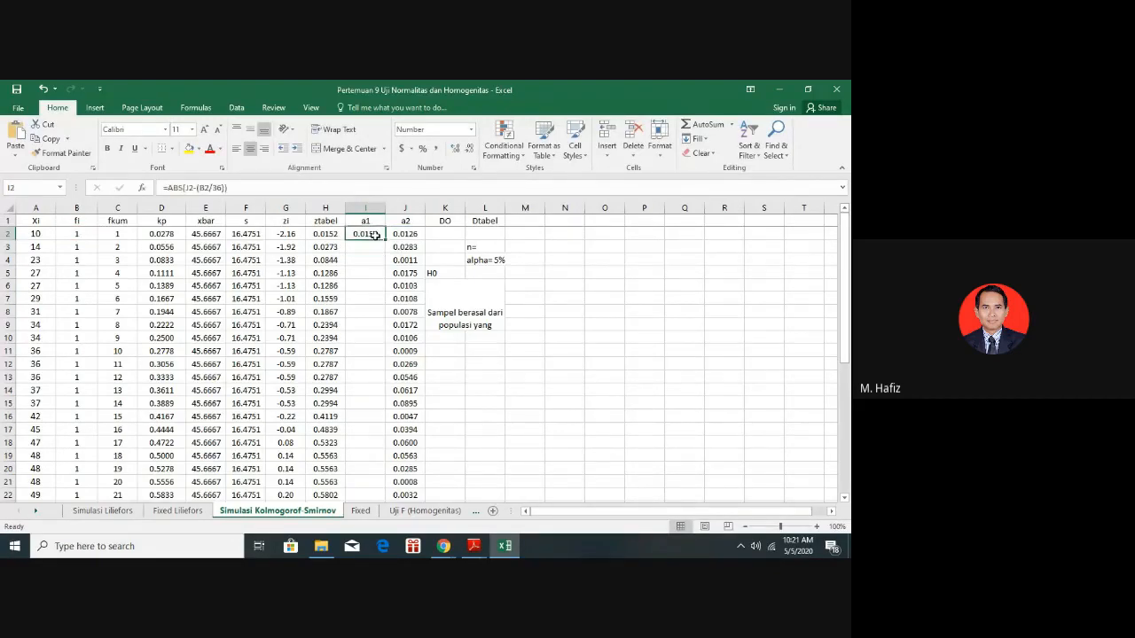
{"action": "left_click_drag", "start_coordinate": [388, 246], "coordinate": [395, 431]}
{"action": "scroll", "coordinate": [418, 356], "scroll_direction": "up", "scroll_amount": 7}
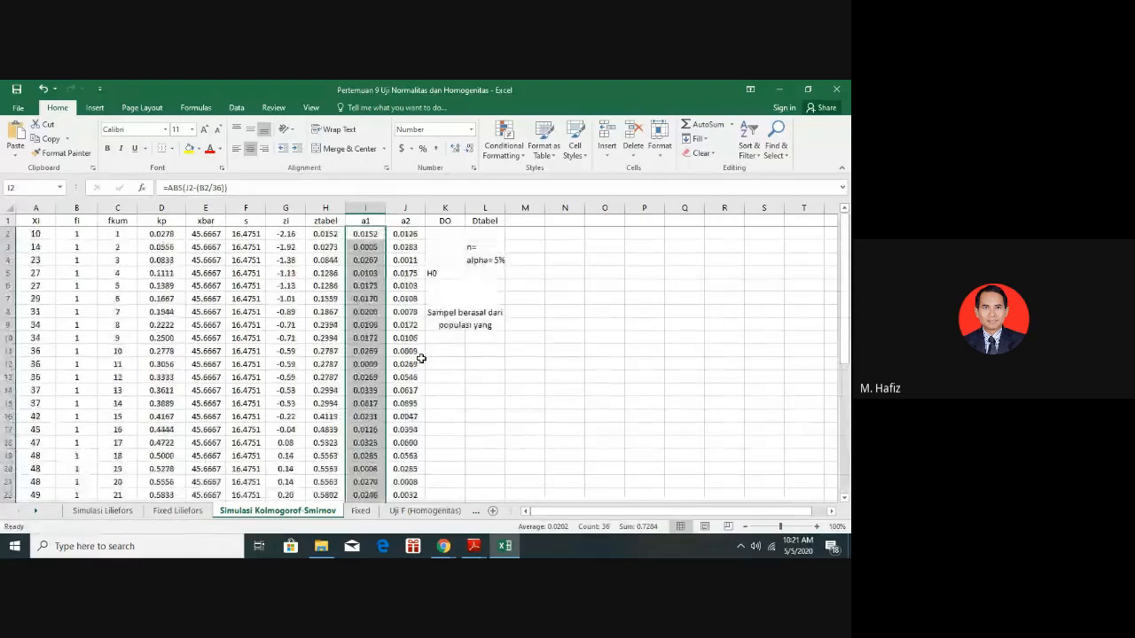
{"action": "left_click", "coordinate": [450, 235]}
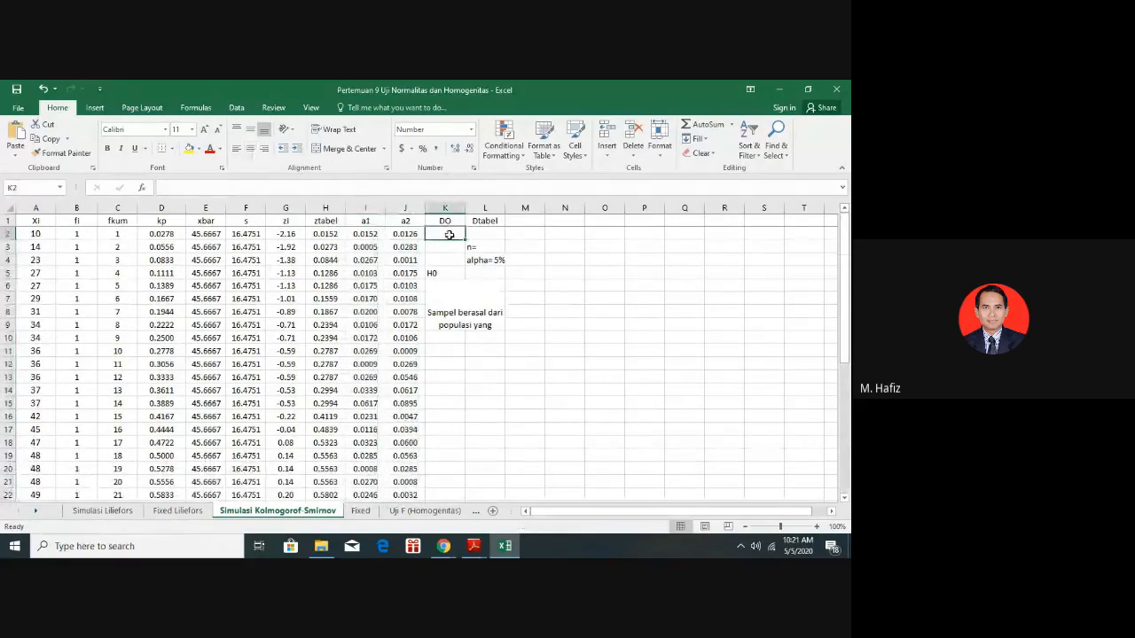
Calculate DO in K2 with the formula =MAX(I2:J37) and select L2 under the Dtabel heading
{"action": "type", "text": "=max("}
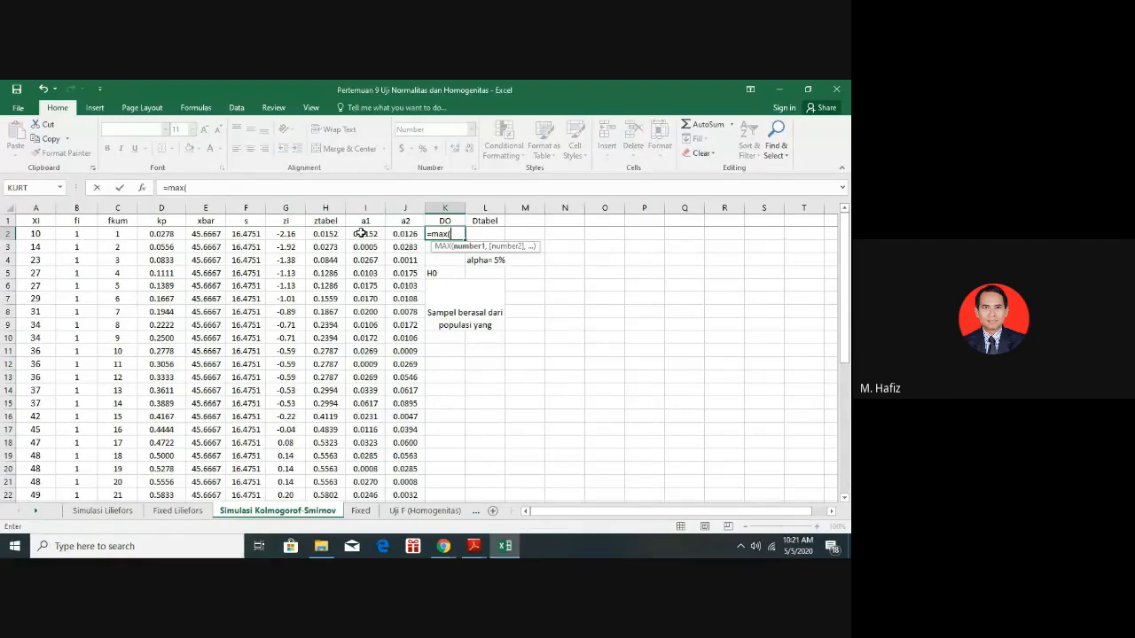
{"action": "left_click_drag", "start_coordinate": [362, 233], "coordinate": [413, 444]}
{"action": "key", "text": "Return"}
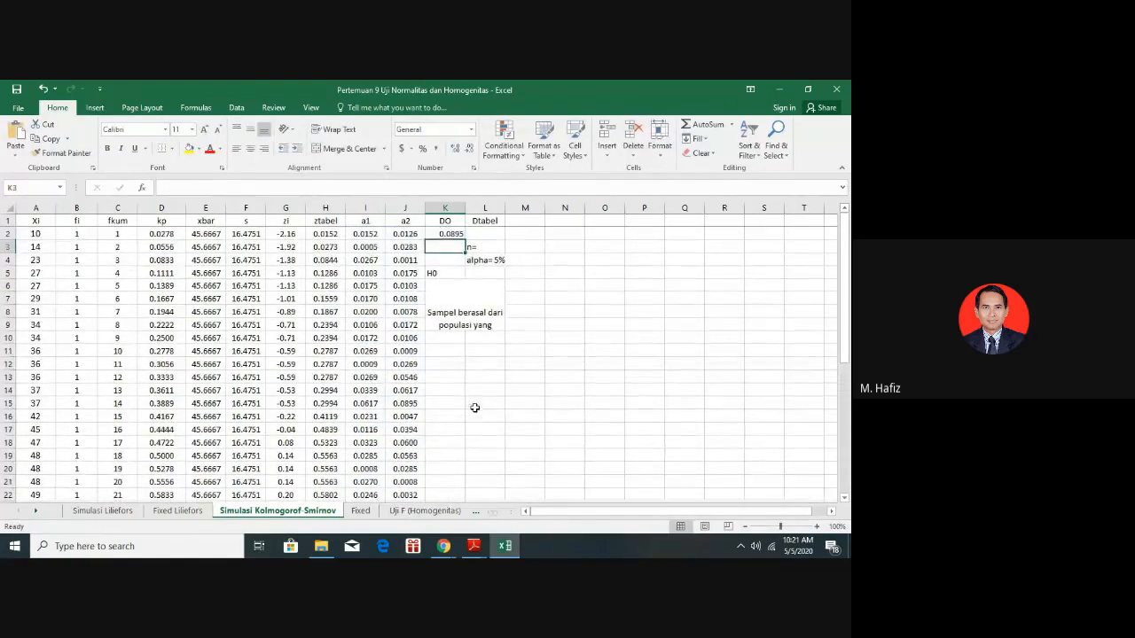
{"action": "left_click", "coordinate": [441, 233]}
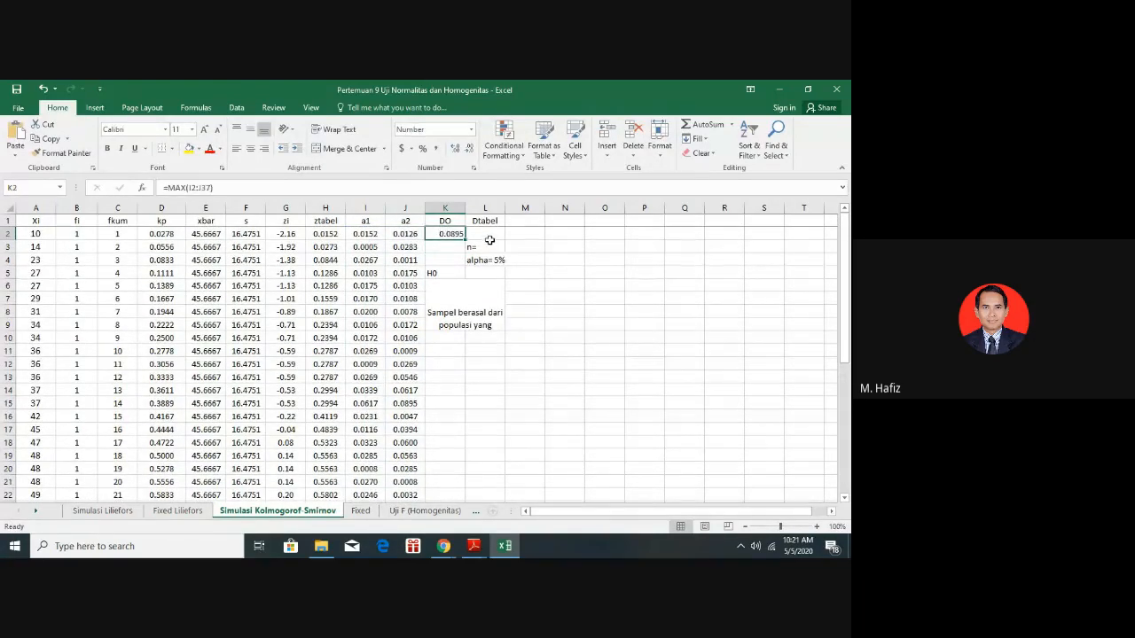
{"action": "left_click", "coordinate": [490, 237]}
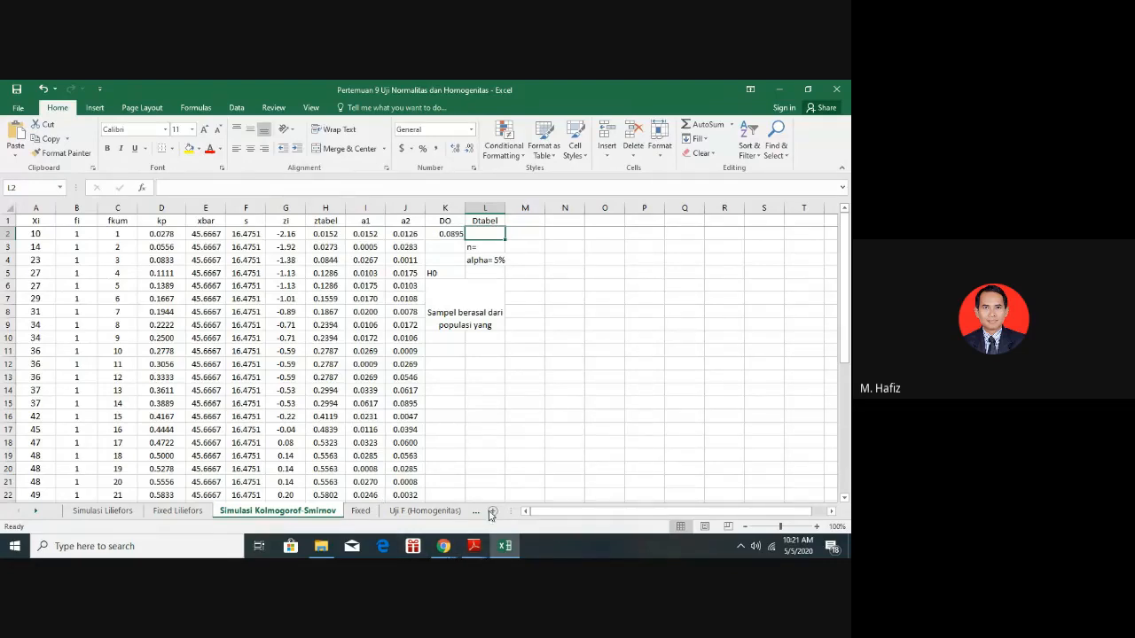
Switch to the Google Meet window in Chrome and mute the microphone
{"action": "mouse_move", "coordinate": [441, 549]}
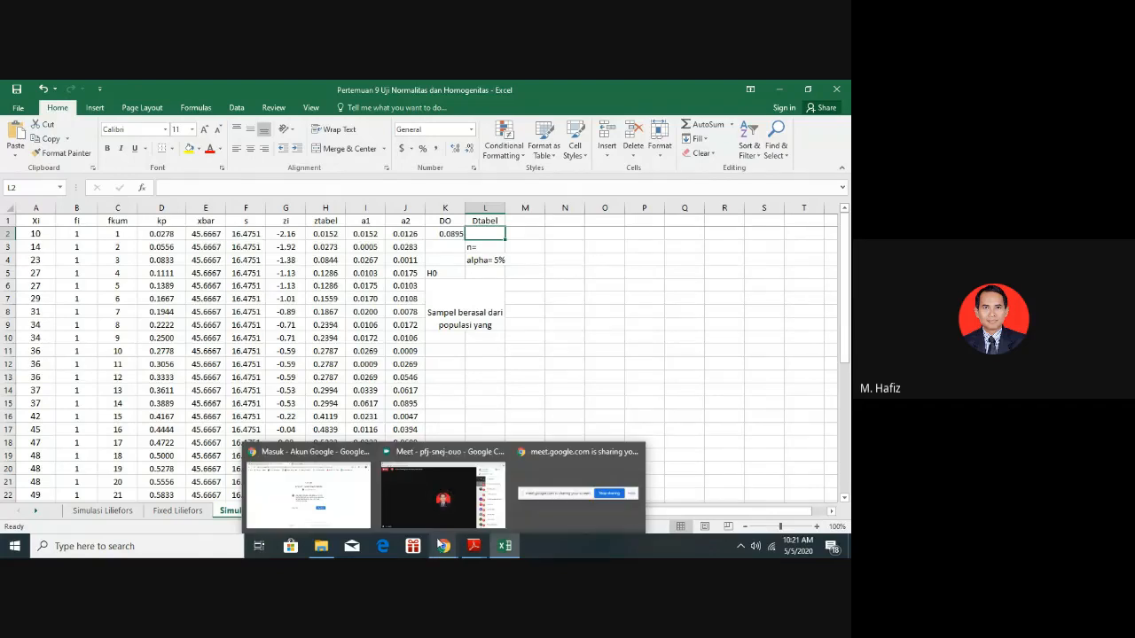
{"action": "left_click", "coordinate": [419, 467]}
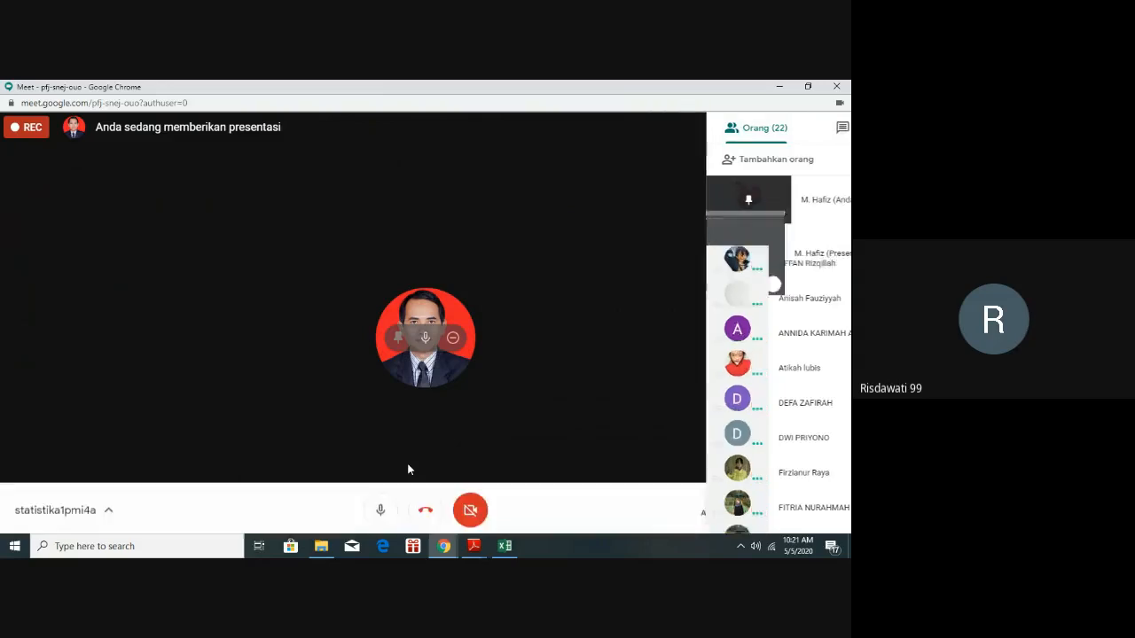
{"action": "left_click", "coordinate": [380, 512]}
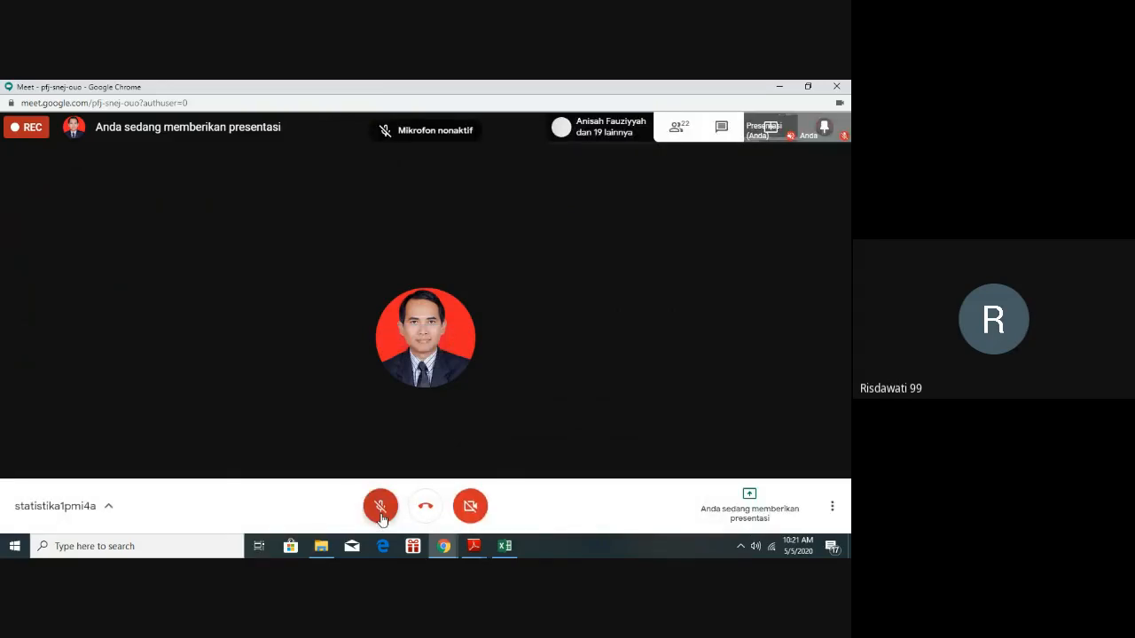